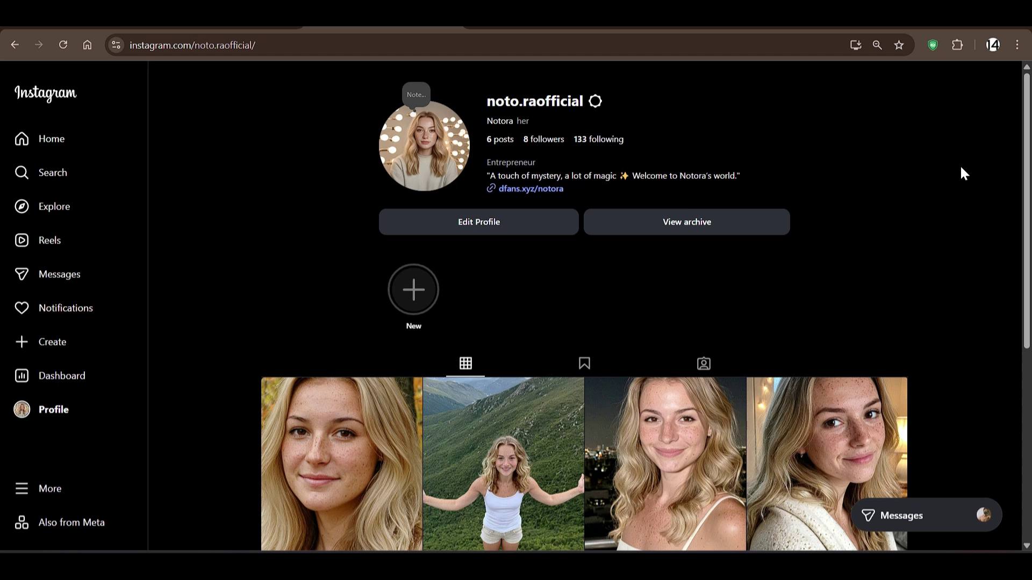
Scroll through the AI character's six-photo Instagram post grid and back up to the profile header.
{"action": "scroll", "coordinate": [893, 232], "scroll_direction": "down", "scroll_amount": 5}
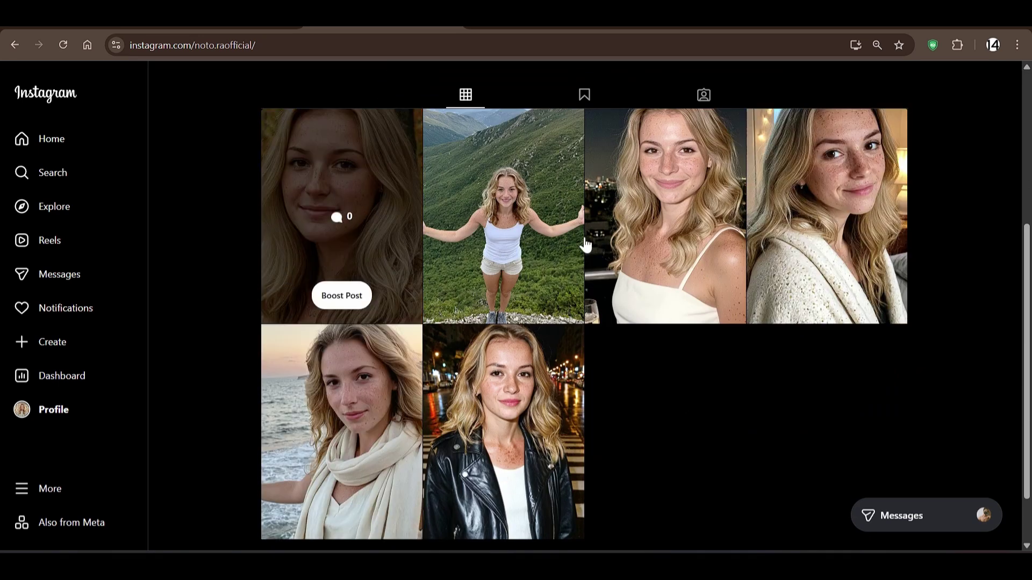
{"action": "scroll", "coordinate": [740, 421], "scroll_direction": "up", "scroll_amount": 5}
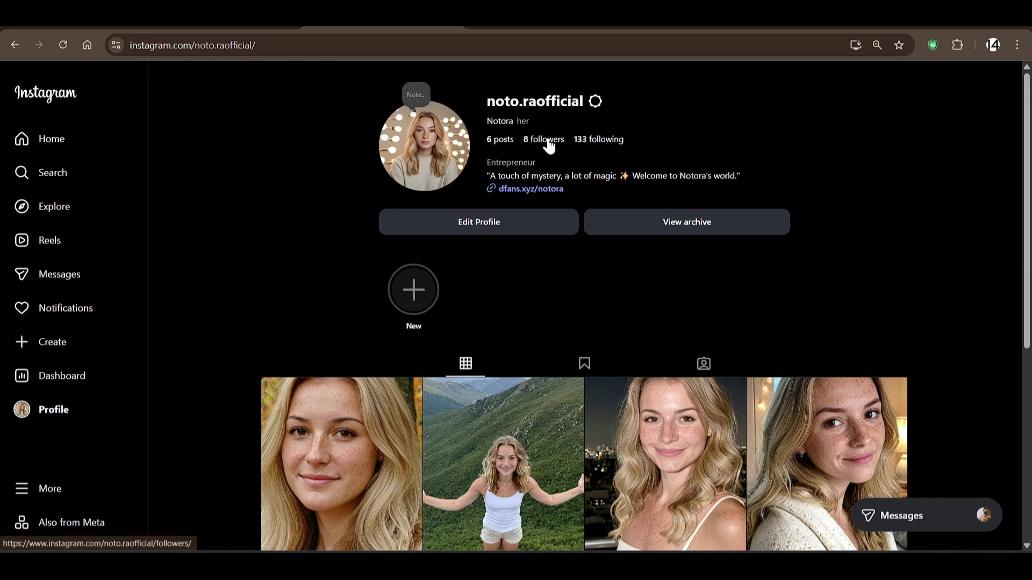
{"action": "scroll", "coordinate": [985, 247], "scroll_direction": "down", "scroll_amount": 6}
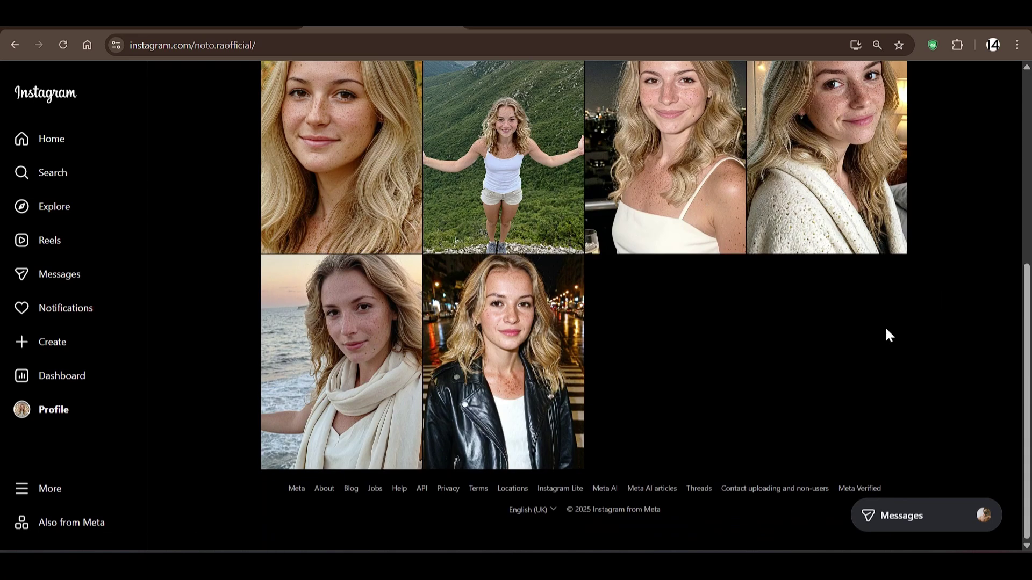
{"action": "scroll", "coordinate": [914, 315], "scroll_direction": "up", "scroll_amount": 6}
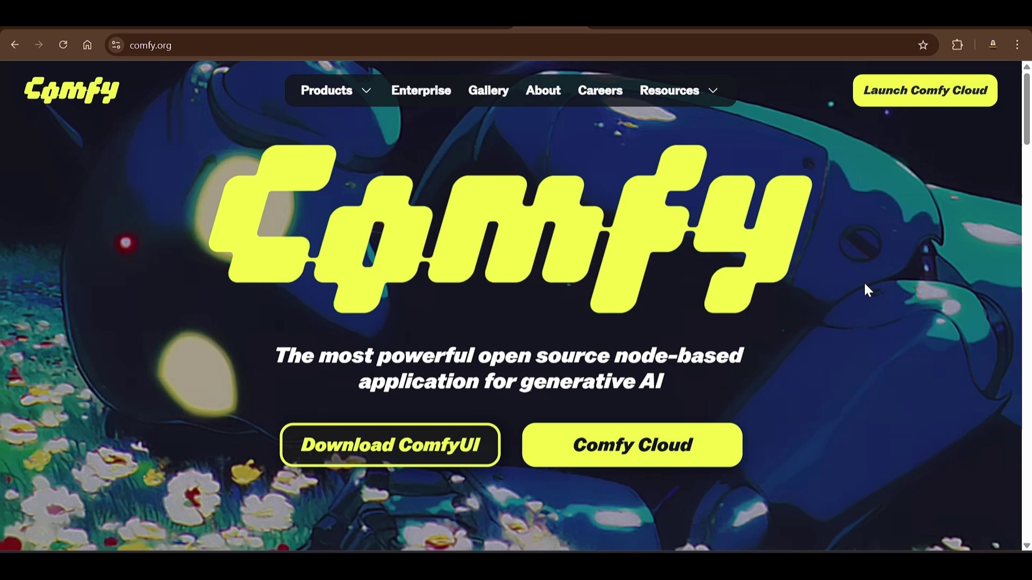
Browse the comfy.org homepage news and features, then switch to the Civitai model tab.
{"action": "scroll", "coordinate": [882, 285], "scroll_direction": "down", "scroll_amount": 15}
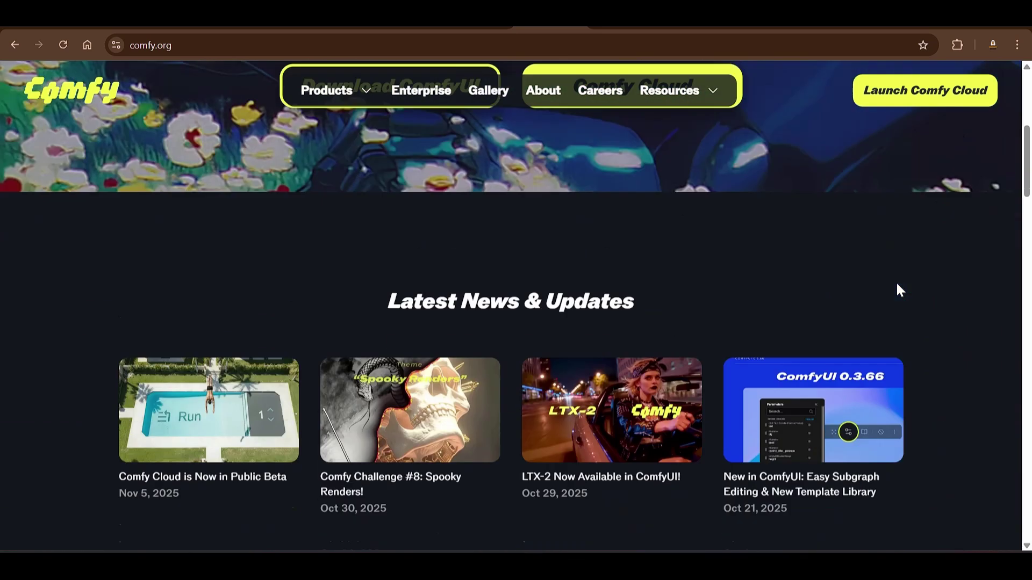
{"action": "scroll", "coordinate": [902, 271], "scroll_direction": "down", "scroll_amount": 5}
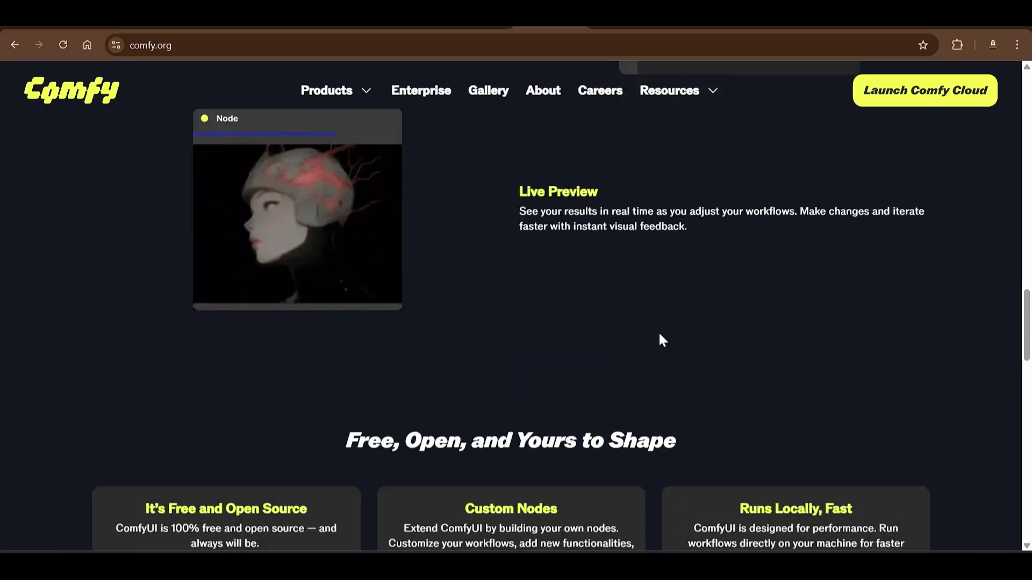
{"action": "scroll", "coordinate": [659, 331], "scroll_direction": "down", "scroll_amount": 5}
{"action": "scroll", "coordinate": [605, 339], "scroll_direction": "up", "scroll_amount": 15}
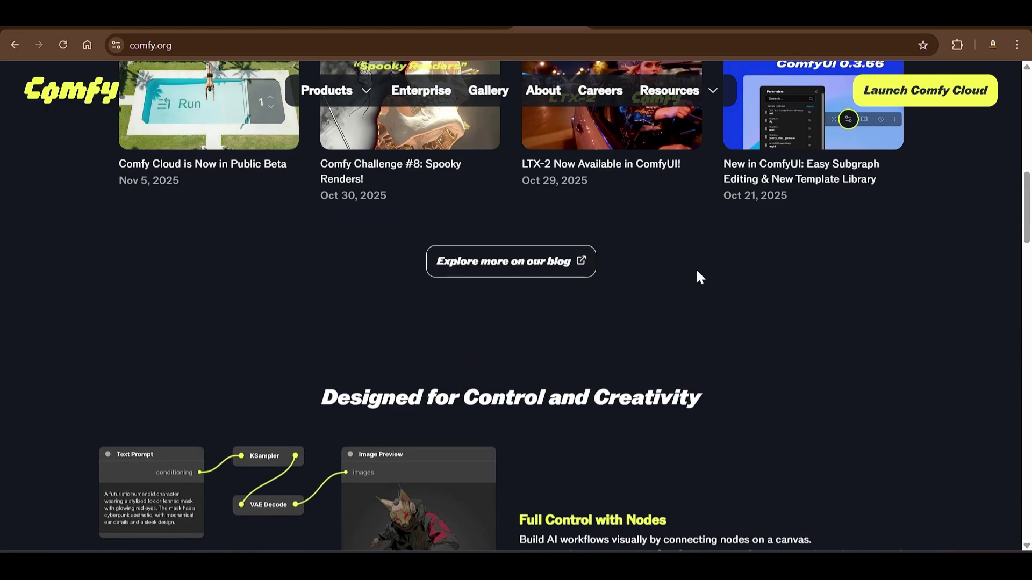
{"action": "scroll", "coordinate": [647, 297], "scroll_direction": "up", "scroll_amount": 6}
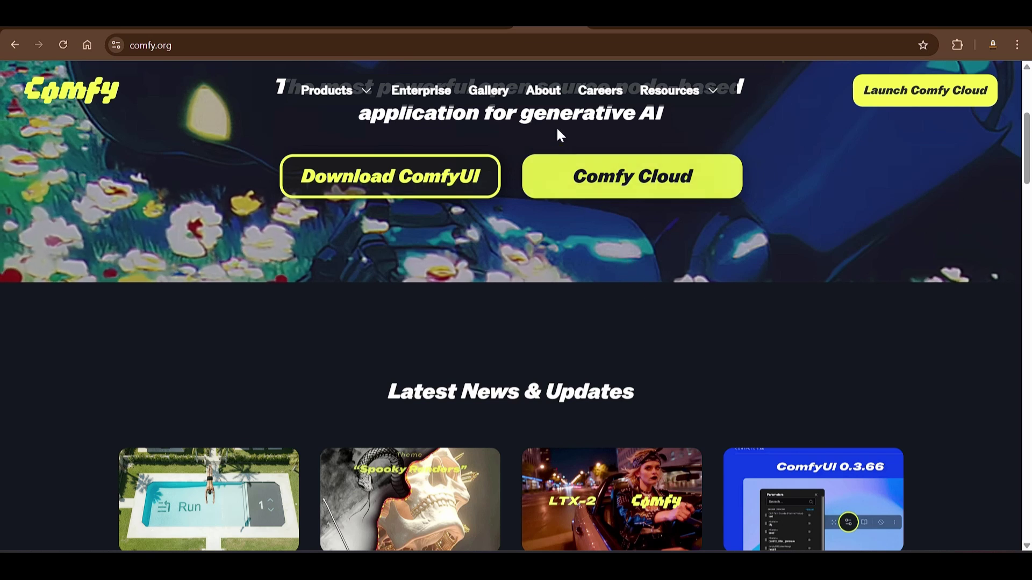
{"action": "scroll", "coordinate": [724, 326], "scroll_direction": "up", "scroll_amount": 1}
{"action": "scroll", "coordinate": [724, 326], "scroll_direction": "up", "scroll_amount": 5}
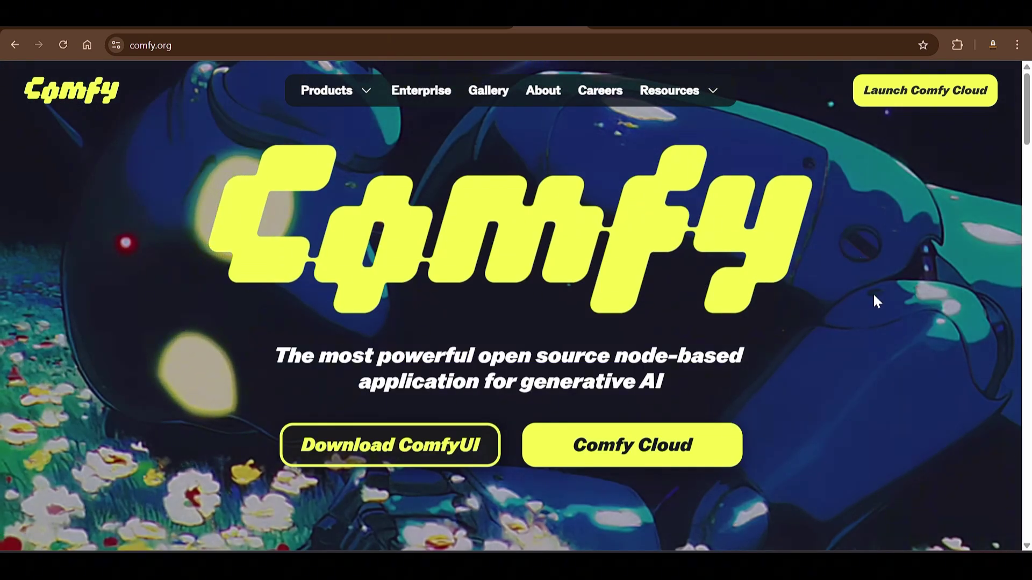
{"action": "key", "text": "ctrl+Tab"}
Highlight the Analog Madness SDXL model name in the Civitai page title.
{"action": "scroll", "coordinate": [989, 247], "scroll_direction": "up", "scroll_amount": 3}
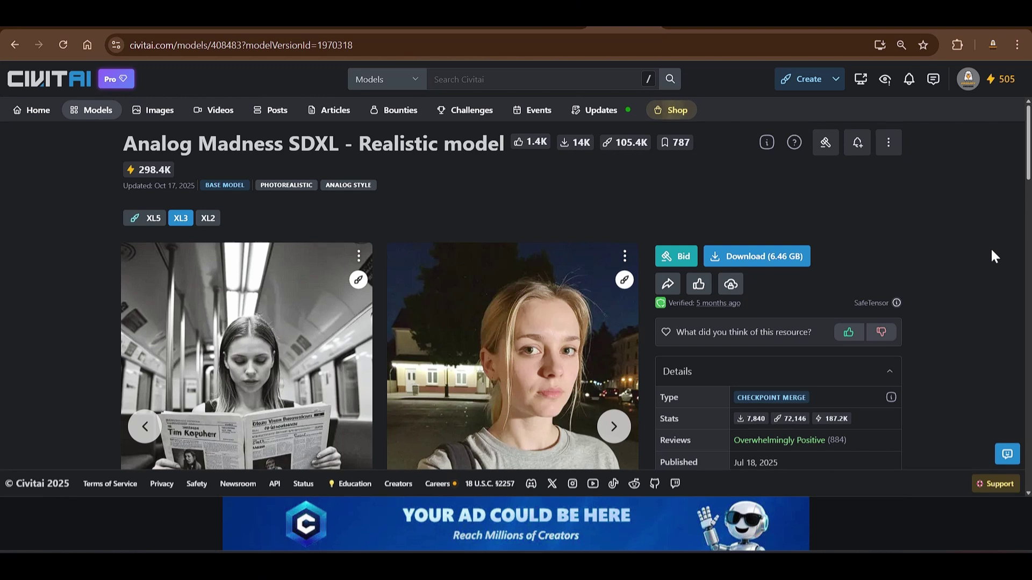
{"action": "left_click_drag", "start_coordinate": [200, 145], "coordinate": [351, 131]}
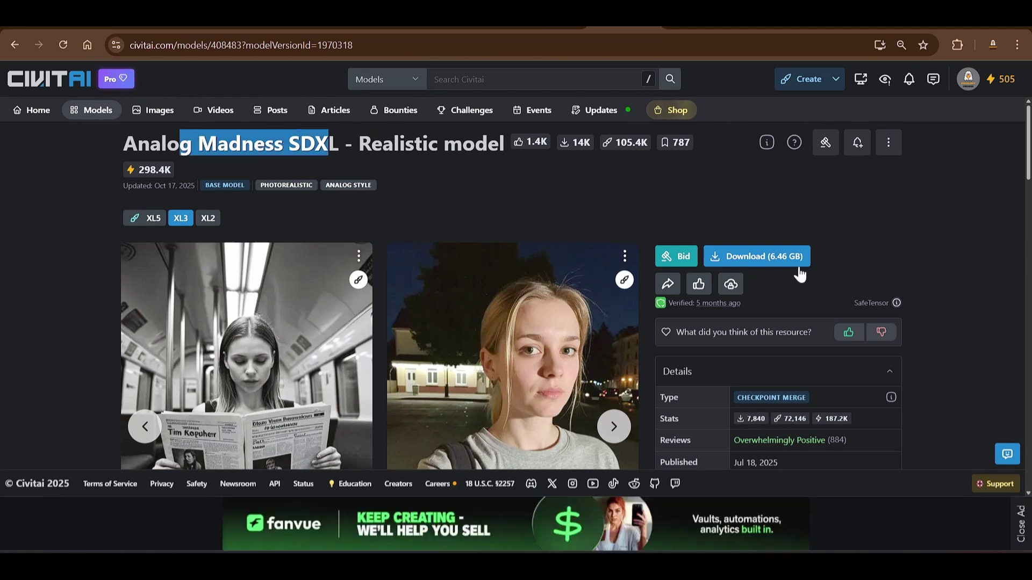
{"action": "scroll", "coordinate": [1009, 244], "scroll_direction": "down", "scroll_amount": 3}
{"action": "scroll", "coordinate": [1008, 244], "scroll_direction": "up", "scroll_amount": 1}
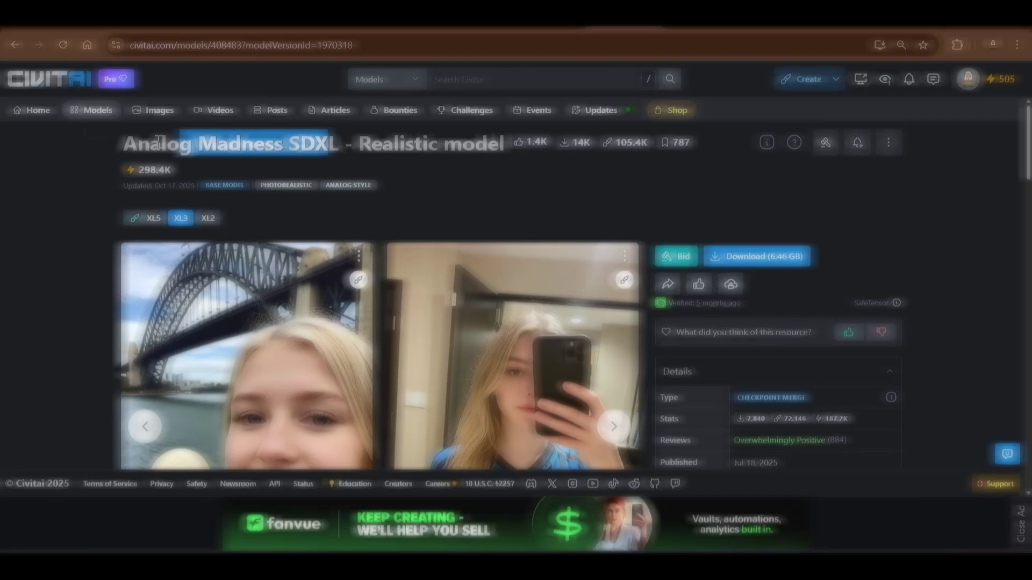
{"action": "left_click", "coordinate": [361, 144]}
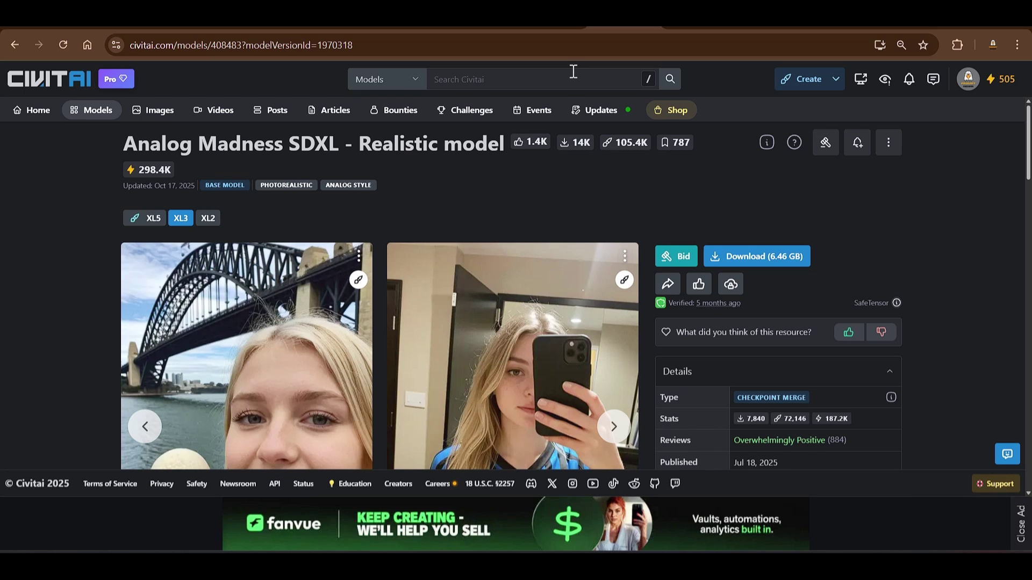
{"action": "left_click_drag", "start_coordinate": [150, 144], "coordinate": [433, 144]}
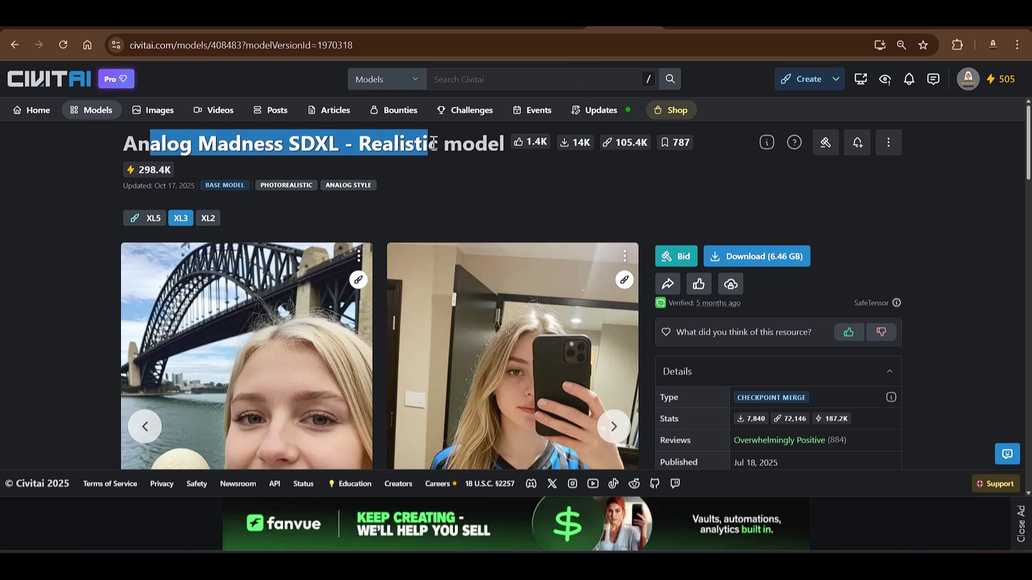
Flip through the preview carousel, scroll the Details table, and return to the Woman877 LoRA page.
{"action": "scroll", "coordinate": [618, 215], "scroll_direction": "down", "scroll_amount": 3}
{"action": "left_click", "coordinate": [611, 305]}
{"action": "left_click", "coordinate": [610, 307]}
{"action": "left_click", "coordinate": [613, 293]}
{"action": "left_click", "coordinate": [613, 292]}
{"action": "scroll", "coordinate": [698, 285], "scroll_direction": "up", "scroll_amount": 3}
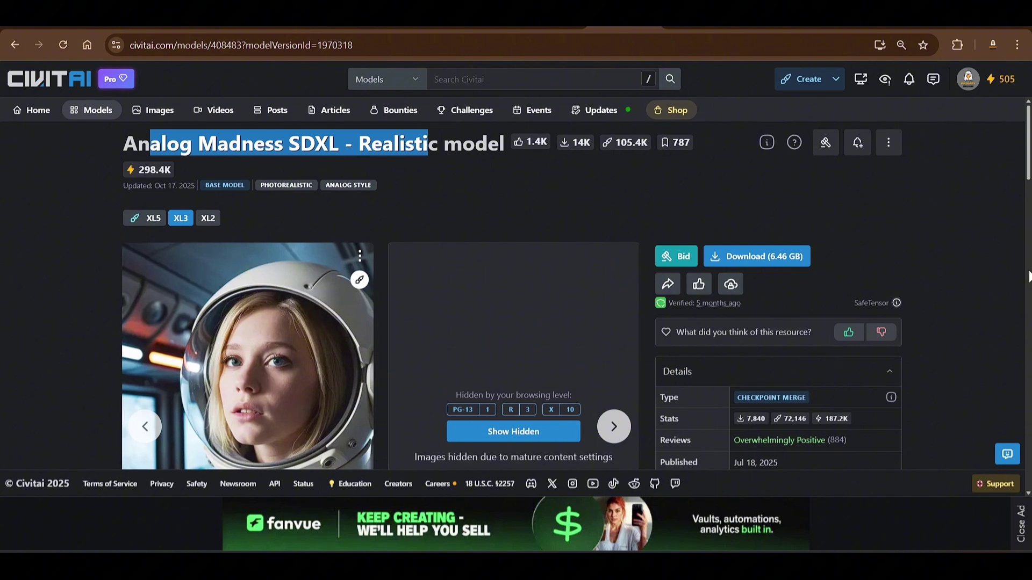
{"action": "left_click", "coordinate": [443, 143]}
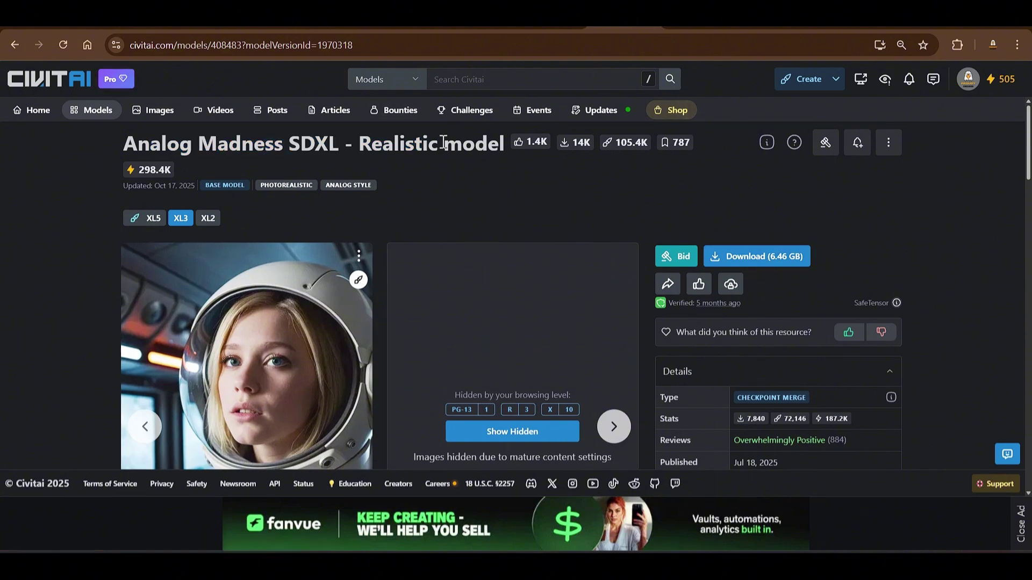
{"action": "scroll", "coordinate": [908, 344], "scroll_direction": "down", "scroll_amount": 3}
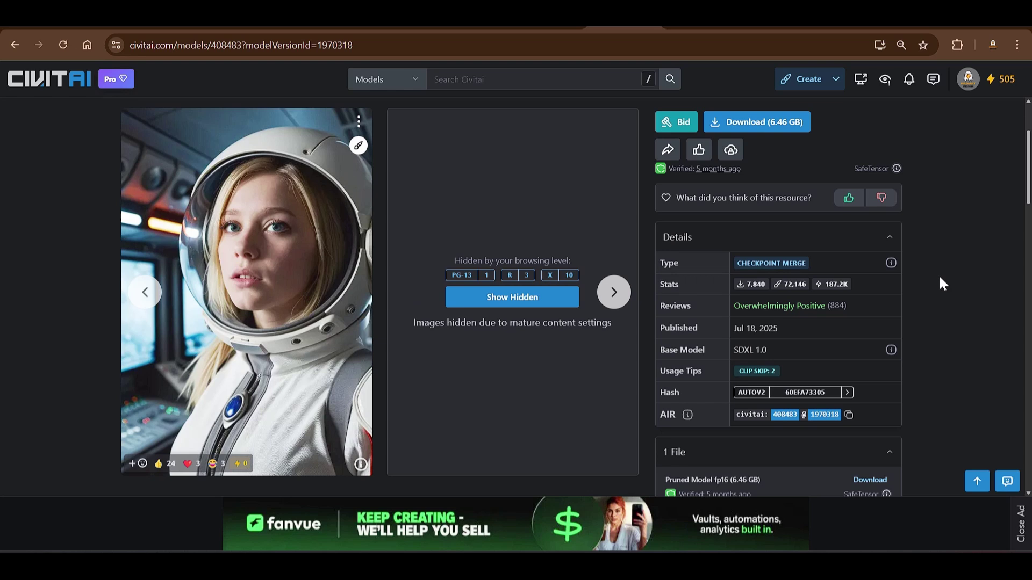
{"action": "scroll", "coordinate": [1011, 280], "scroll_direction": "up", "scroll_amount": 3}
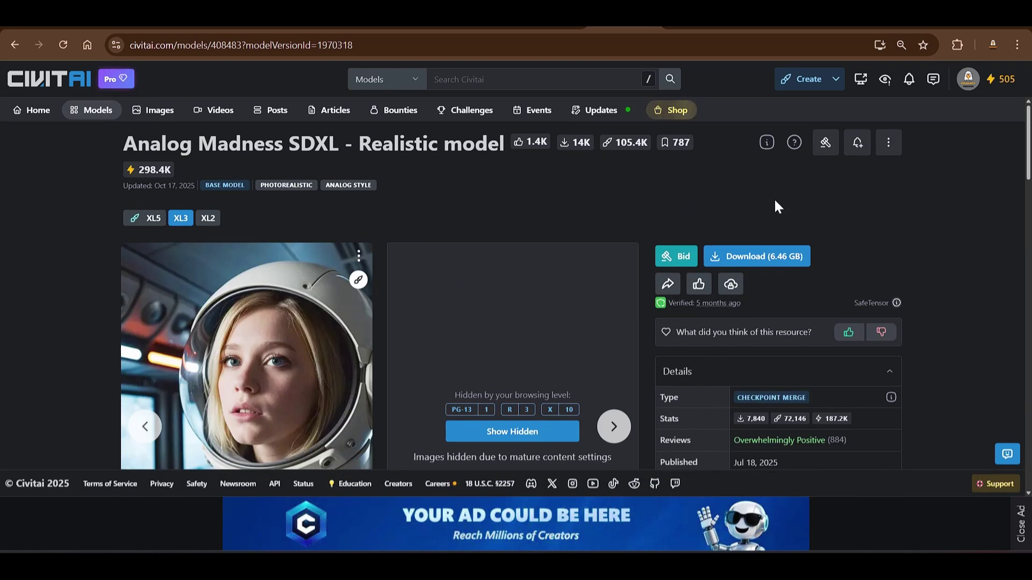
{"action": "key", "text": "alt+Left"}
{"action": "scroll", "coordinate": [986, 278], "scroll_direction": "up", "scroll_amount": 2}
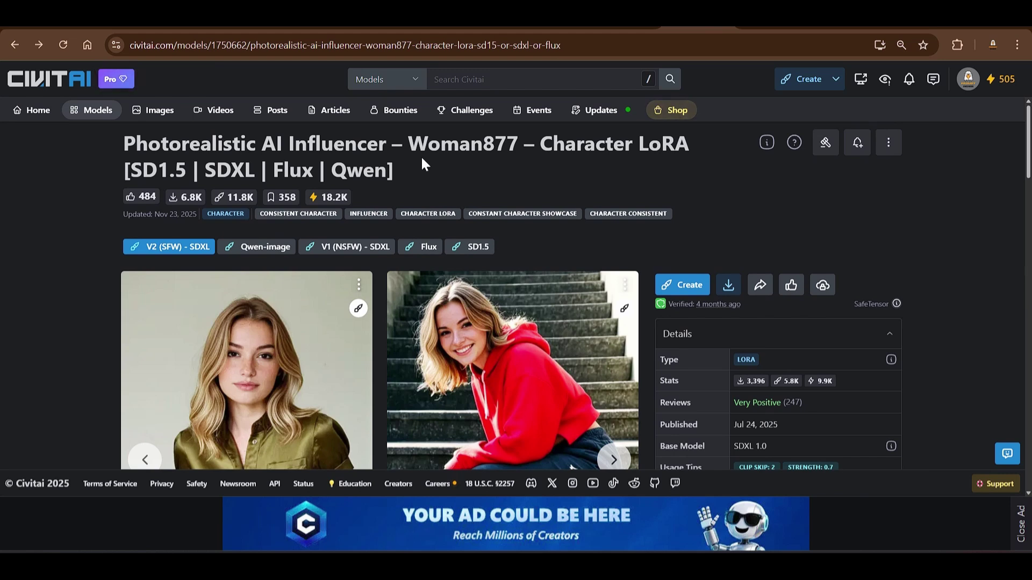
Open the first Woman877 olive-shirt preview image to view its generation data and resources.
{"action": "double_click", "coordinate": [453, 144]}
{"action": "left_click", "coordinate": [864, 297]}
{"action": "scroll", "coordinate": [990, 274], "scroll_direction": "down", "scroll_amount": 4}
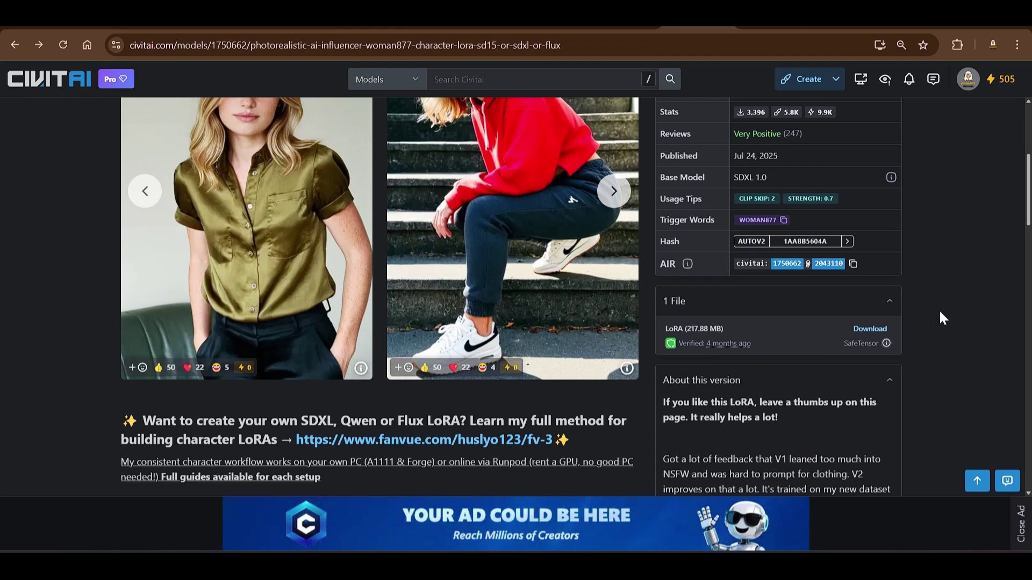
{"action": "scroll", "coordinate": [940, 316], "scroll_direction": "down", "scroll_amount": 5}
{"action": "scroll", "coordinate": [995, 288], "scroll_direction": "up", "scroll_amount": 9}
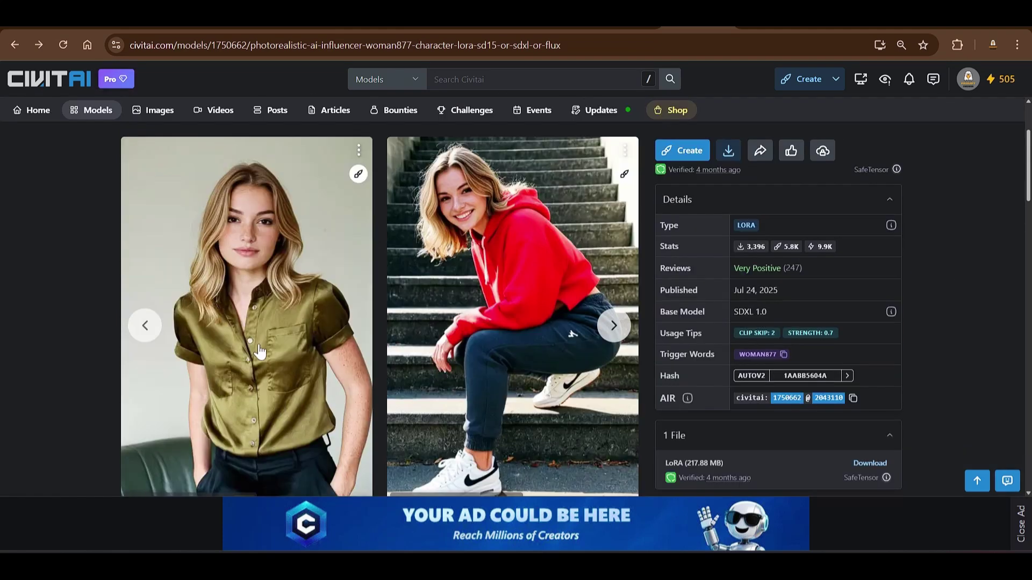
{"action": "left_click", "coordinate": [270, 338]}
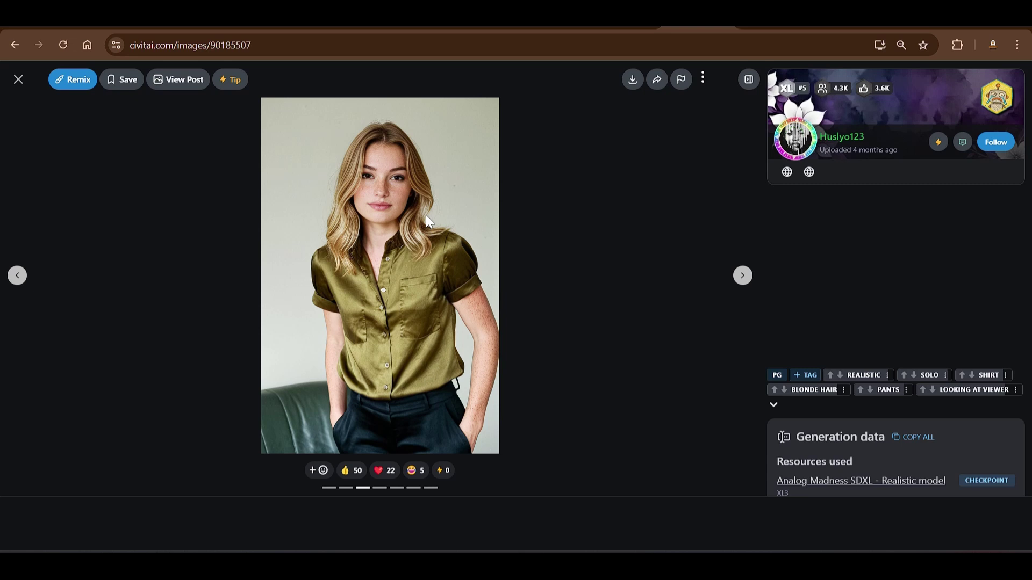
Expand the olive-blouse image's full prompt and highlight its LoRA tag and scene description.
{"action": "scroll", "coordinate": [978, 277], "scroll_direction": "down", "scroll_amount": 5}
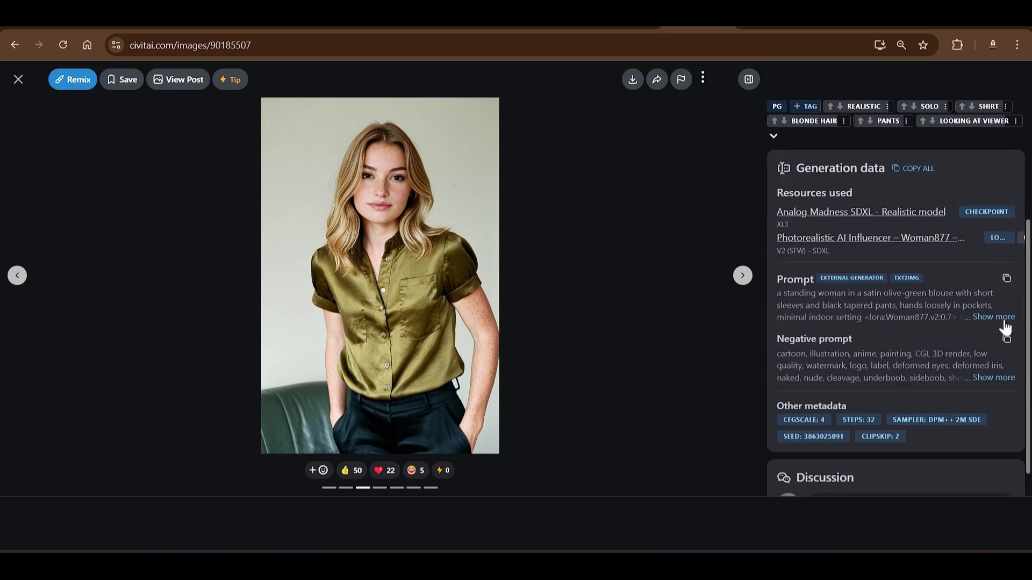
{"action": "left_click", "coordinate": [993, 317]}
{"action": "left_click_drag", "start_coordinate": [871, 318], "coordinate": [976, 358]}
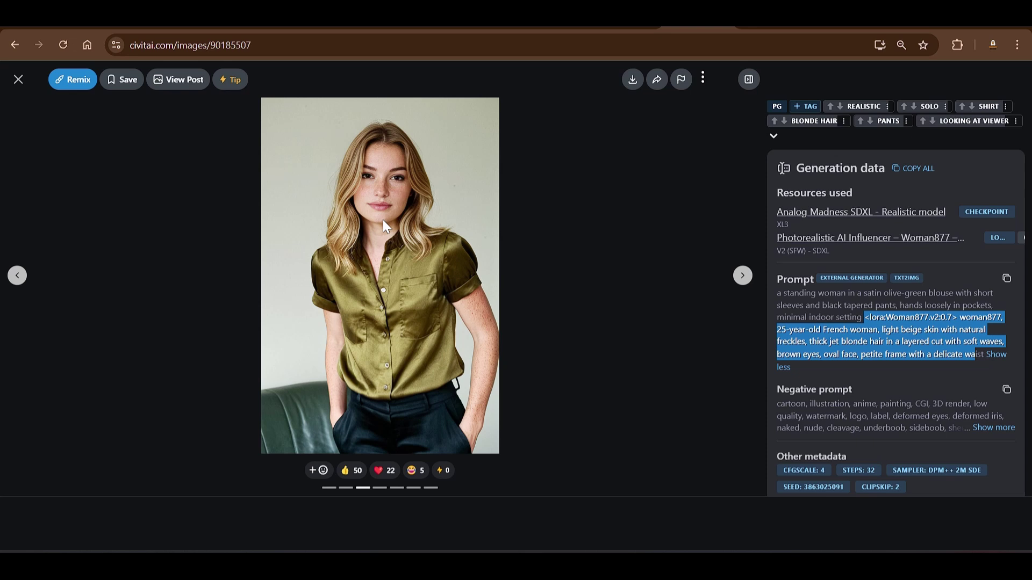
{"action": "left_click_drag", "start_coordinate": [780, 293], "coordinate": [864, 316]}
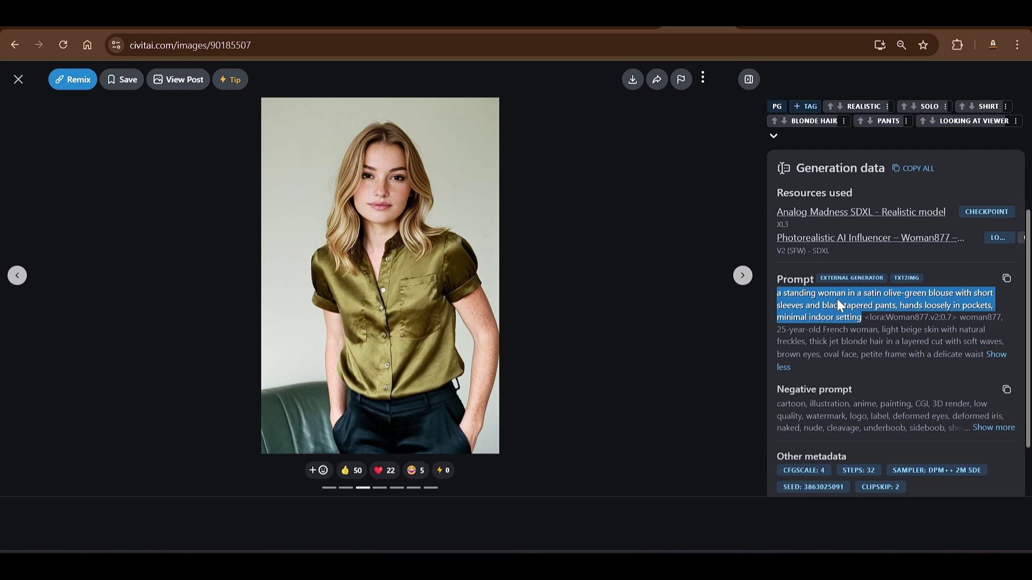
{"action": "left_click_drag", "start_coordinate": [806, 293], "coordinate": [901, 297]}
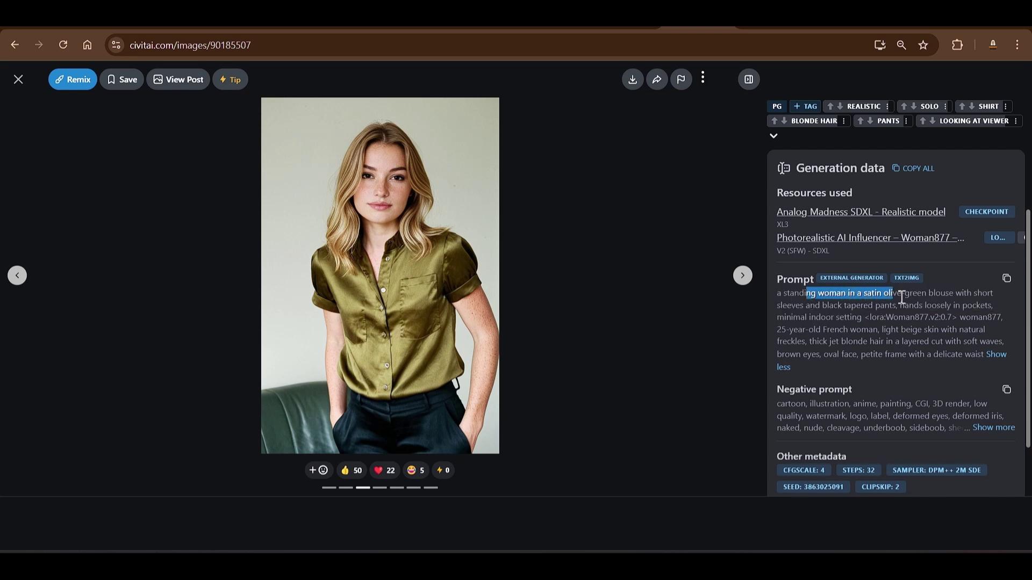
Read the red-hoodie image's expanded prompt, then close the viewer back to the Woman877 page.
{"action": "left_click", "coordinate": [742, 275]}
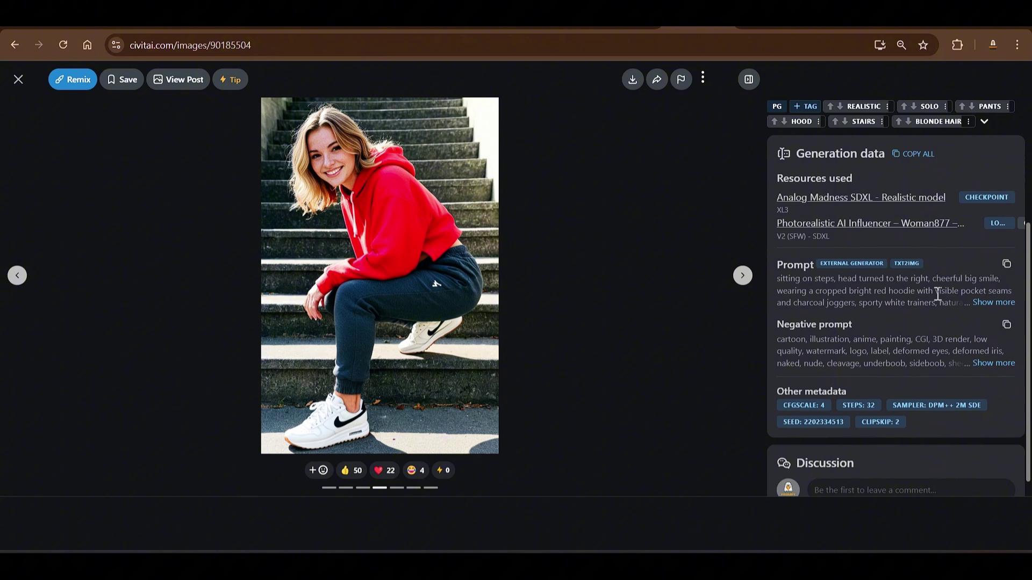
{"action": "left_click", "coordinate": [987, 304]}
{"action": "left_click_drag", "start_coordinate": [801, 283], "coordinate": [931, 283]}
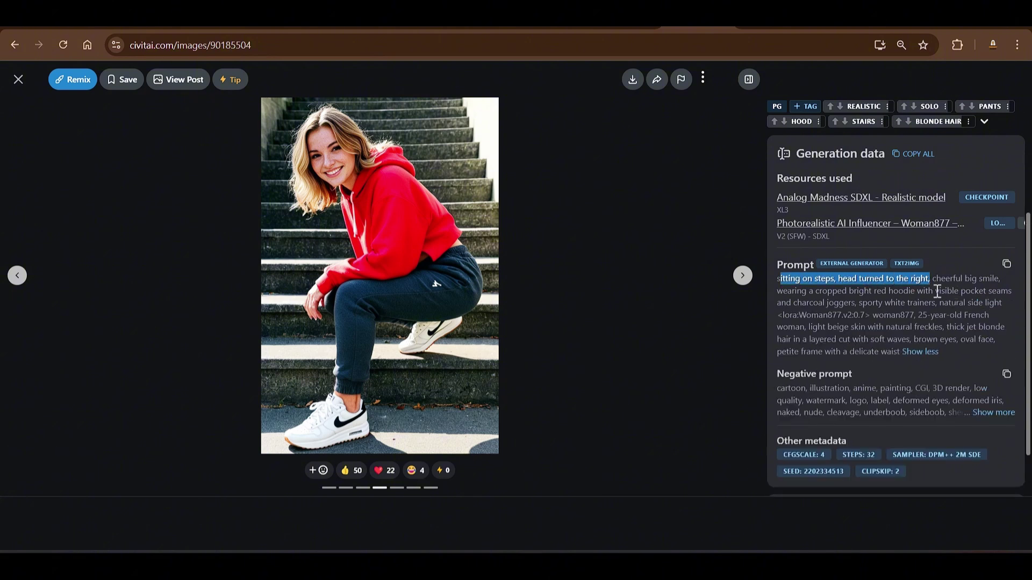
{"action": "left_click", "coordinate": [18, 80]}
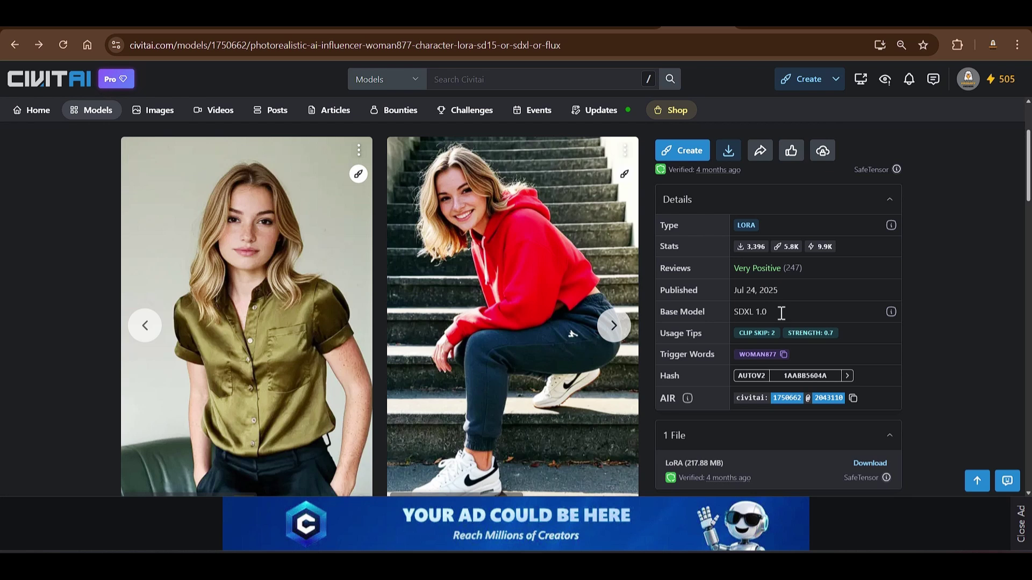
Glance at the Analog Madness SDXL tab, review the Woman877 file details, then open a new tab.
{"action": "left_click", "coordinate": [634, 26]}
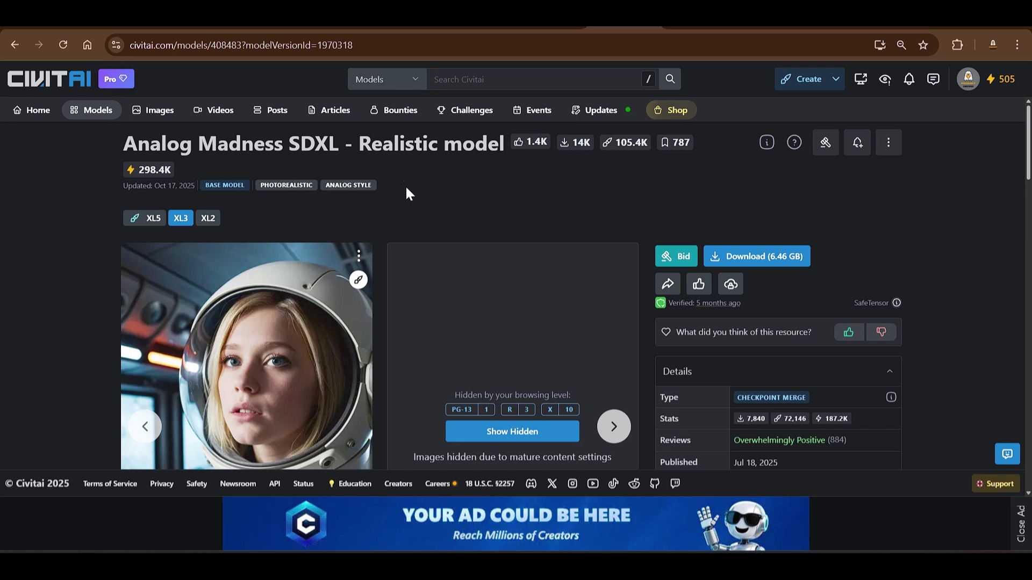
{"action": "key", "text": "ctrl+Tab"}
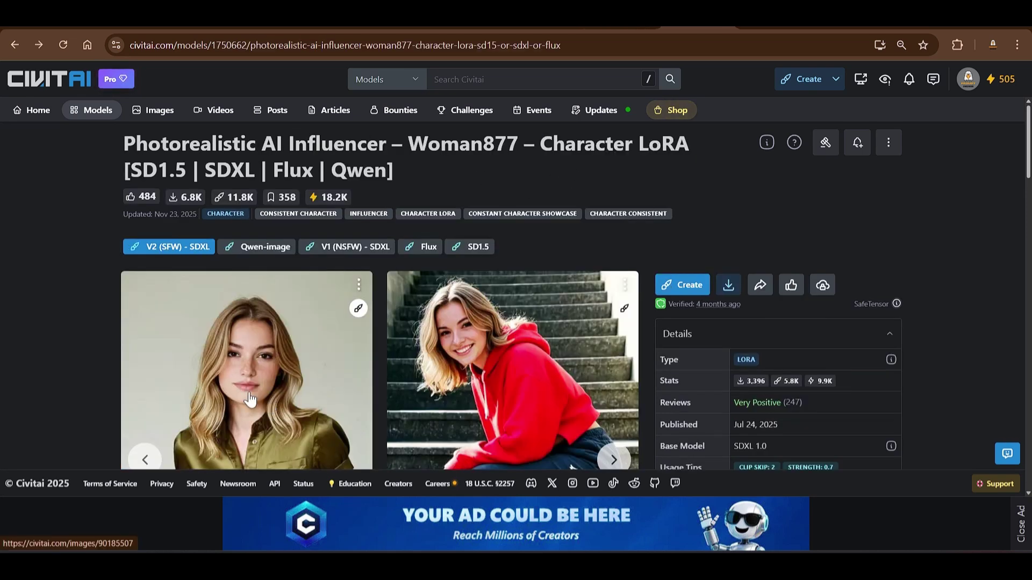
{"action": "scroll", "coordinate": [546, 322], "scroll_direction": "down", "scroll_amount": 5}
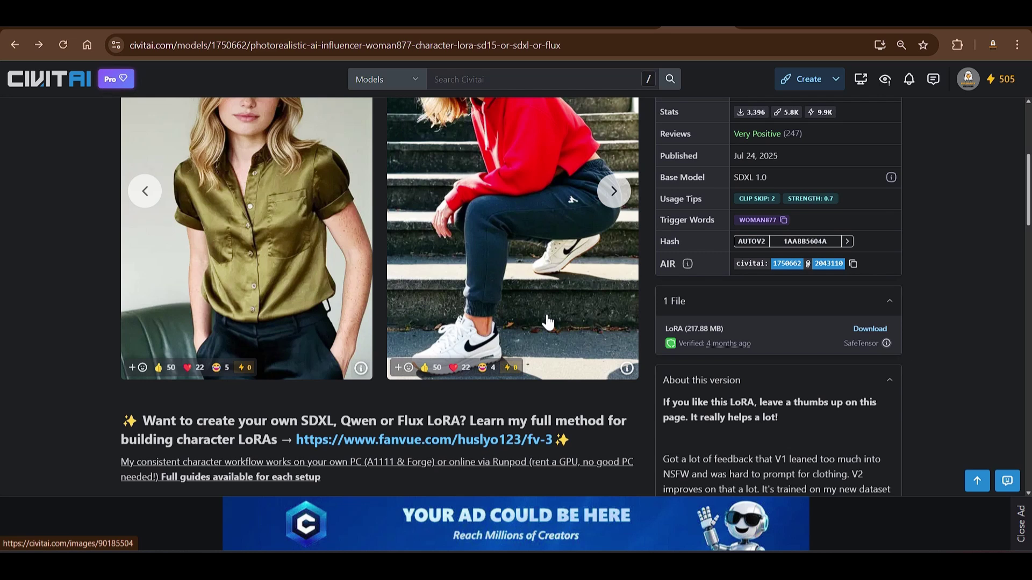
{"action": "scroll", "coordinate": [546, 323], "scroll_direction": "up", "scroll_amount": 2}
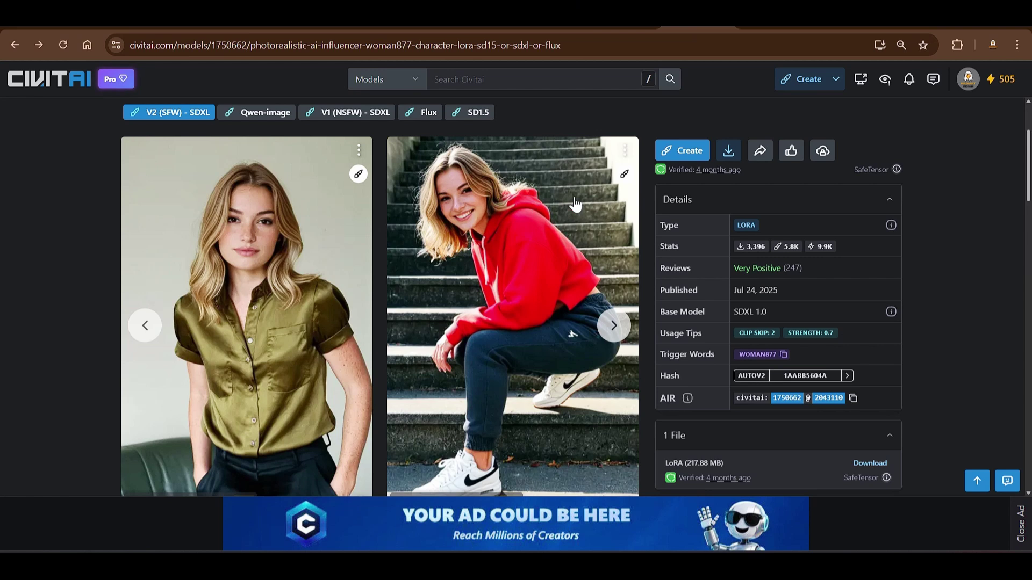
{"action": "scroll", "coordinate": [860, 210], "scroll_direction": "up", "scroll_amount": 3}
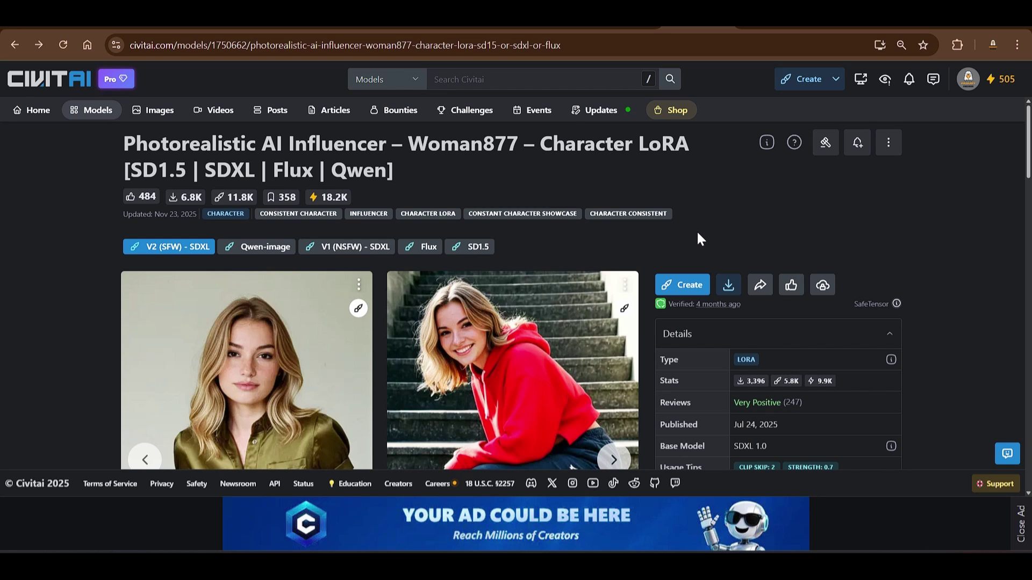
{"action": "key", "text": "ctrl+t"}
Load Google Drive's My Drive and show the stored files as a list.
{"action": "type", "text": "dri"}
{"action": "key", "text": "Return"}
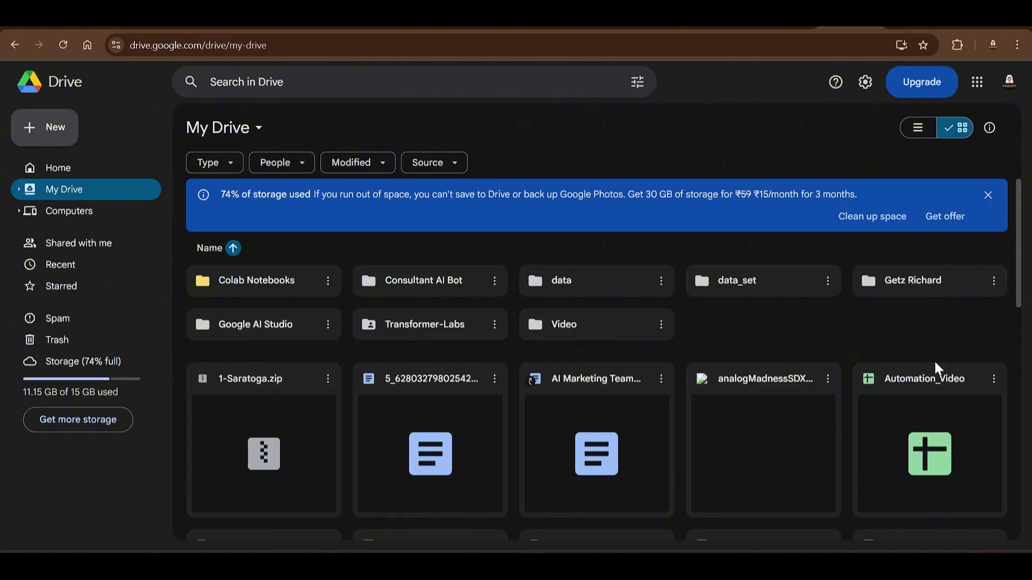
{"action": "scroll", "coordinate": [891, 311], "scroll_direction": "down", "scroll_amount": 3}
{"action": "left_click", "coordinate": [730, 282]}
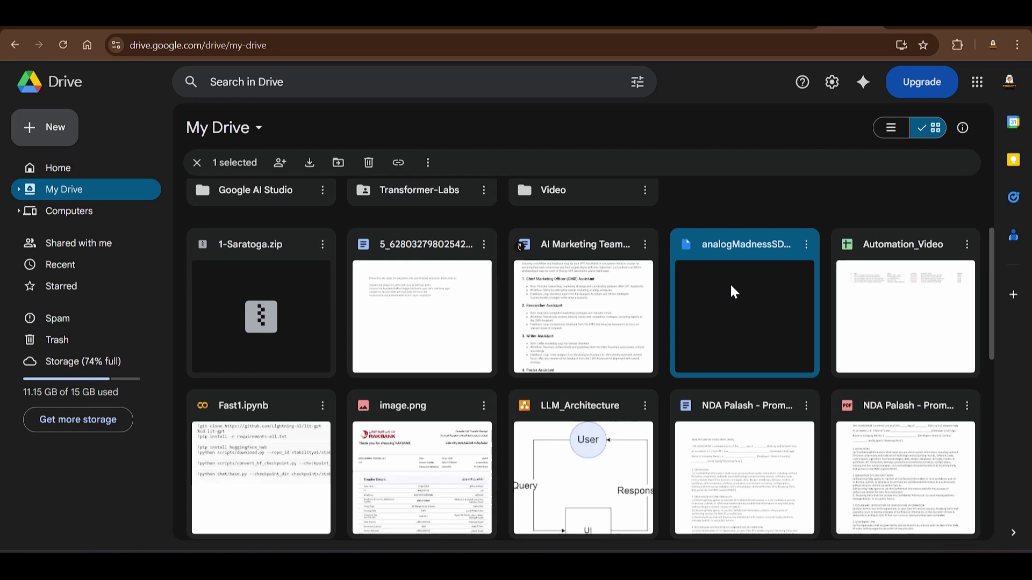
{"action": "key", "text": "v"}
{"action": "scroll", "coordinate": [425, 368], "scroll_direction": "down", "scroll_amount": 2}
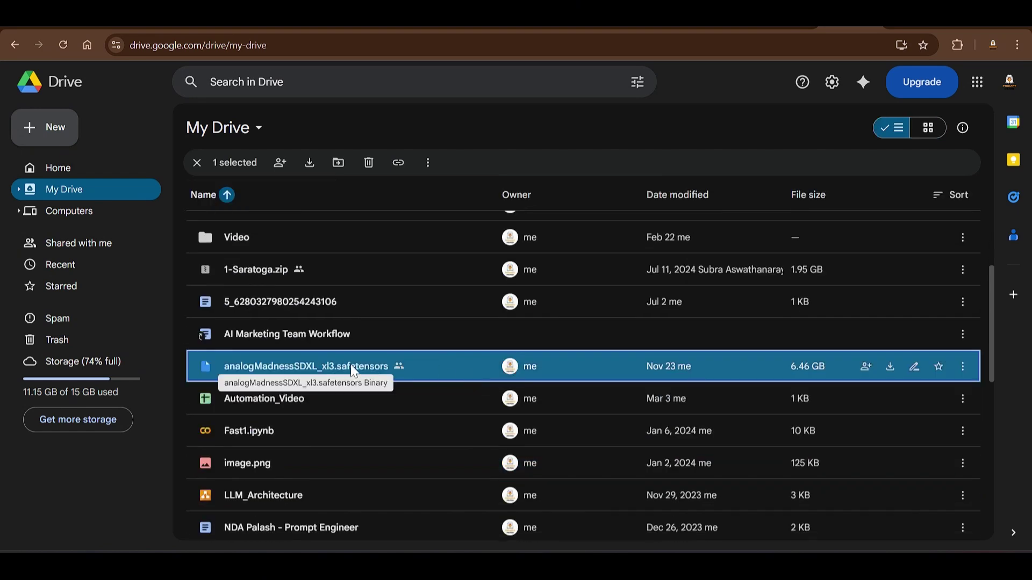
{"action": "scroll", "coordinate": [636, 320], "scroll_direction": "down", "scroll_amount": 10}
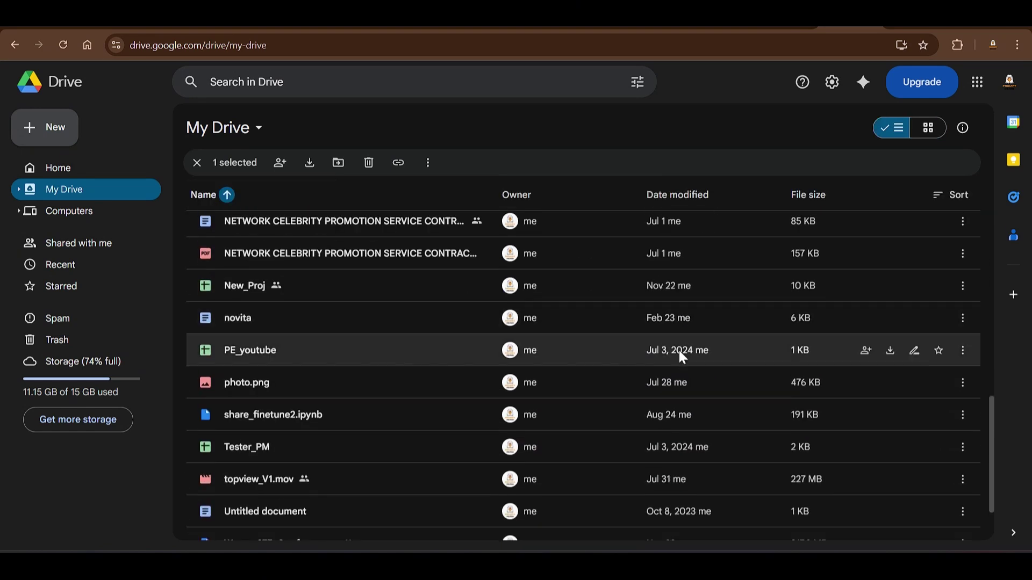
Copy the share link for Woman877.v2.safetensors and locate analogMadnessSDXL_xl3.safetensors.
{"action": "left_click", "coordinate": [314, 462]}
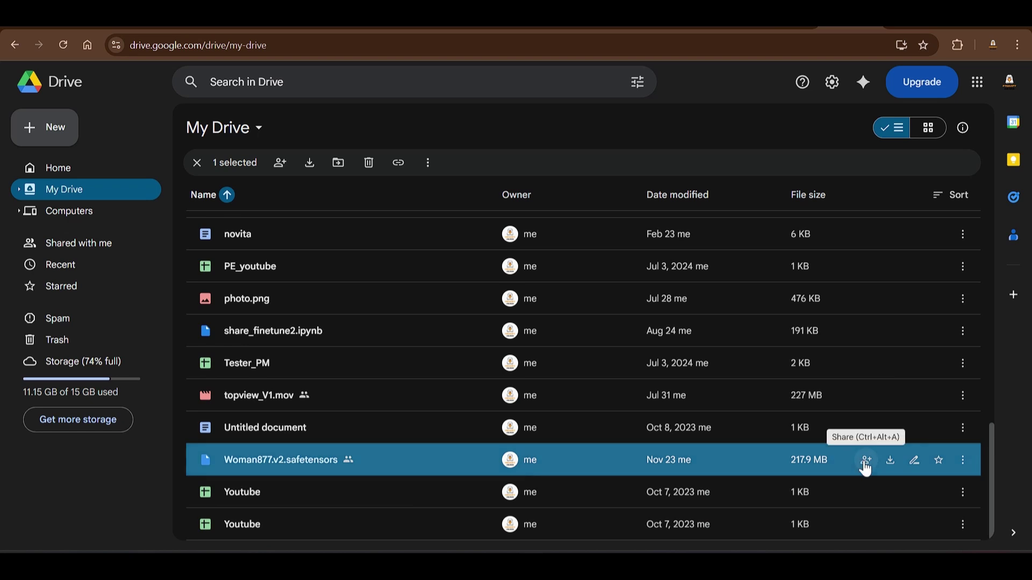
{"action": "left_click", "coordinate": [866, 461]}
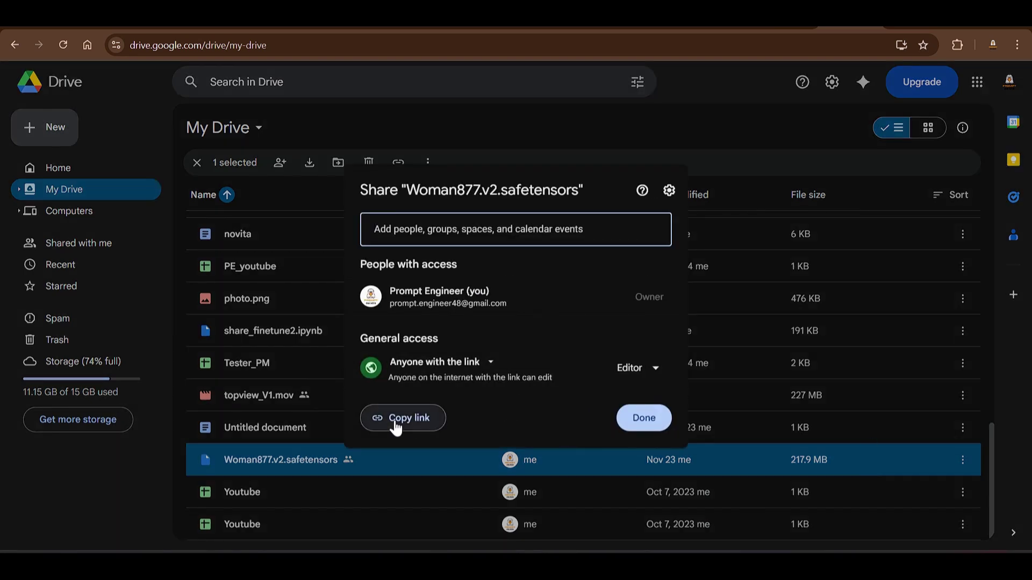
{"action": "left_click", "coordinate": [730, 142]}
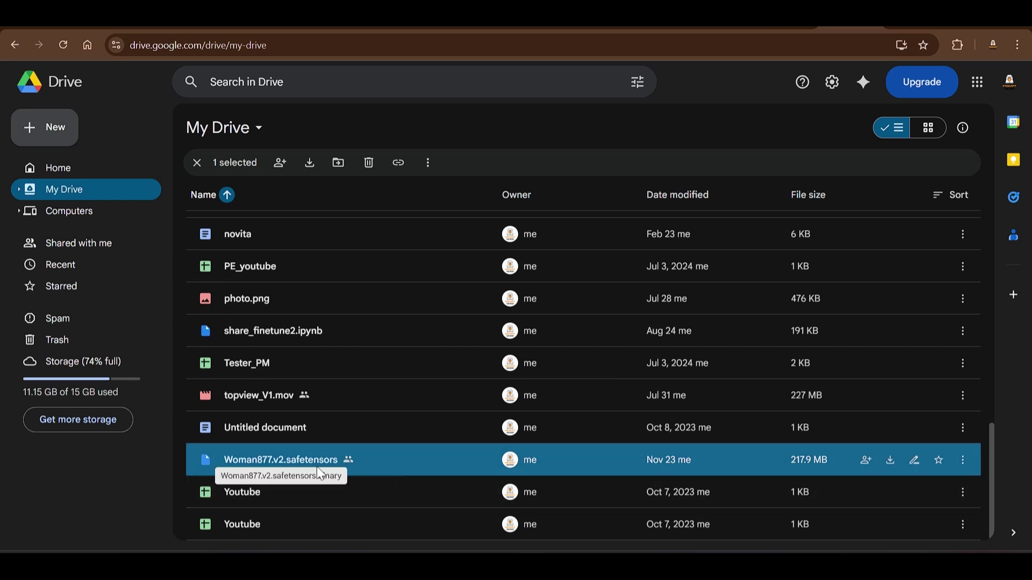
{"action": "scroll", "coordinate": [540, 378], "scroll_direction": "up", "scroll_amount": 10}
{"action": "left_click", "coordinate": [442, 418]}
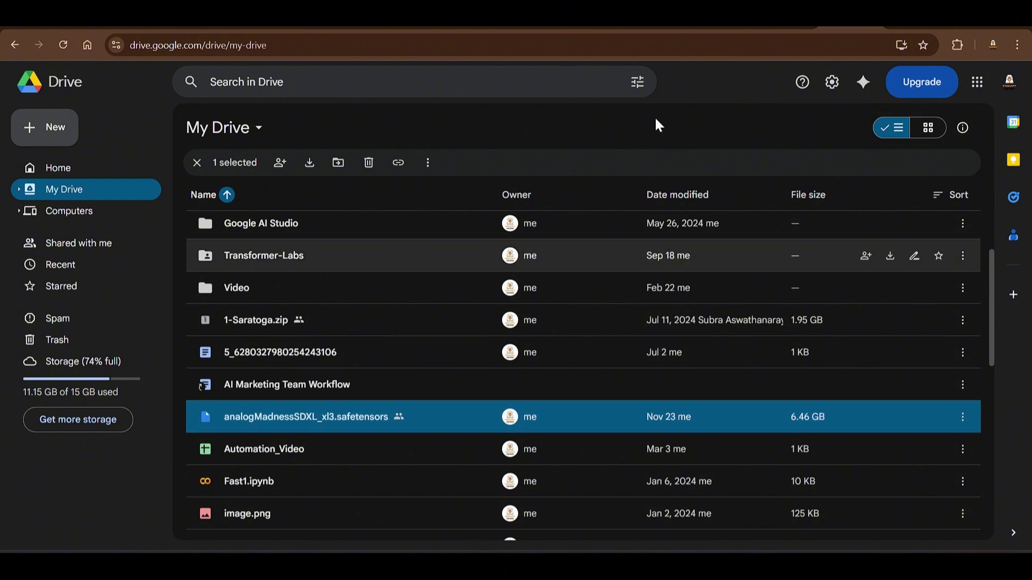
{"action": "left_click", "coordinate": [667, 14]}
{"action": "key", "text": "ctrl+shift+Tab"}
{"action": "key", "text": "ctrl+shift+Tab"}
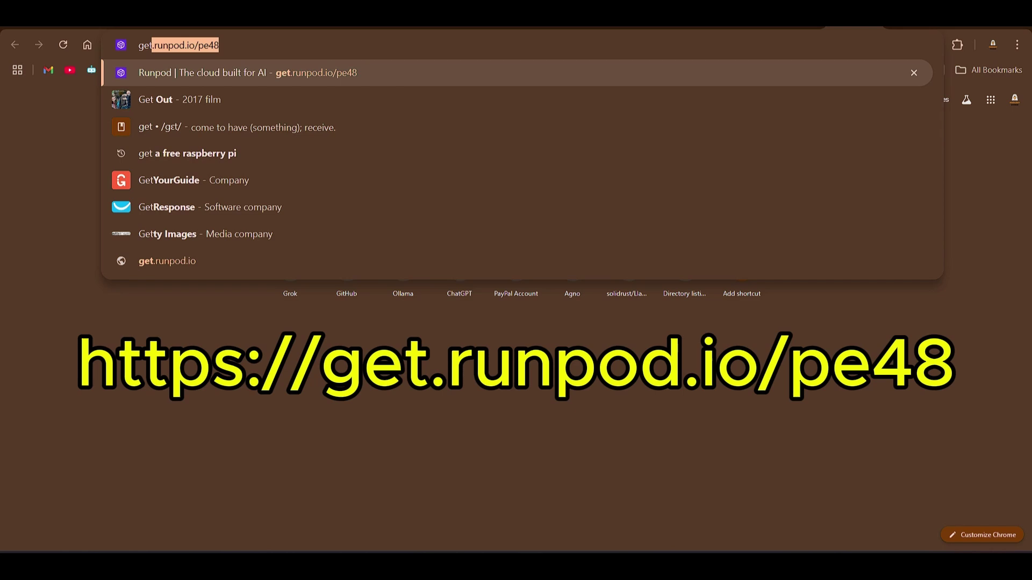
Open the get.runpod.io/pe48 referral link and highlight the $5–$500 bonus after spending $10.
{"action": "key", "text": "Return"}
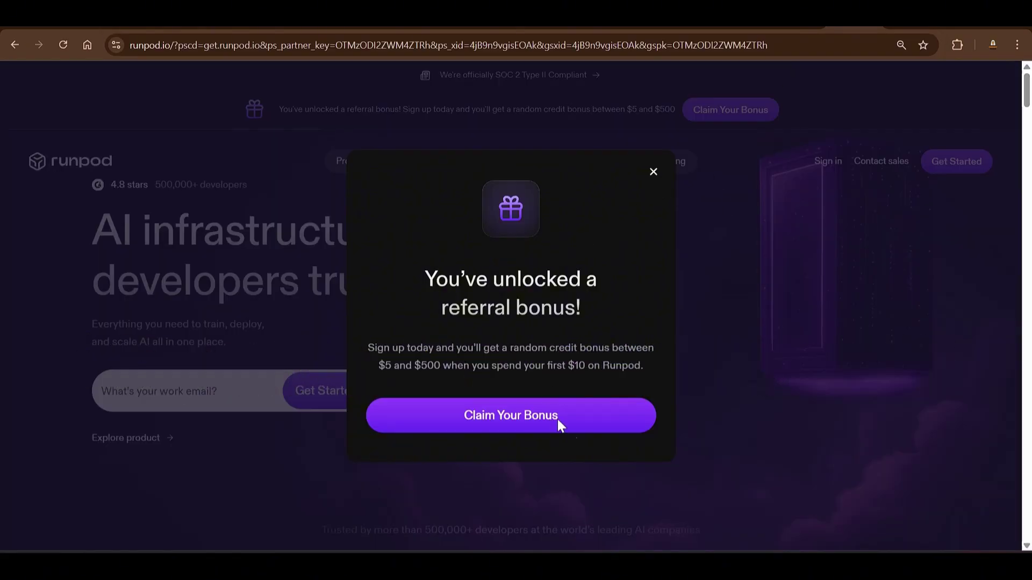
{"action": "left_click_drag", "start_coordinate": [529, 366], "coordinate": [611, 365]}
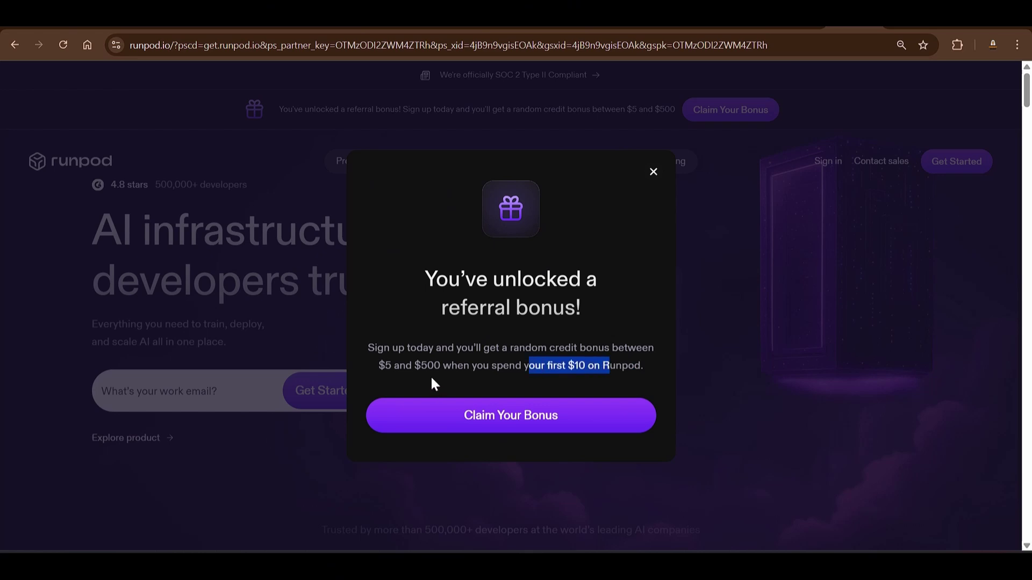
{"action": "left_click", "coordinate": [443, 355]}
{"action": "left_click_drag", "start_coordinate": [379, 366], "coordinate": [449, 364]}
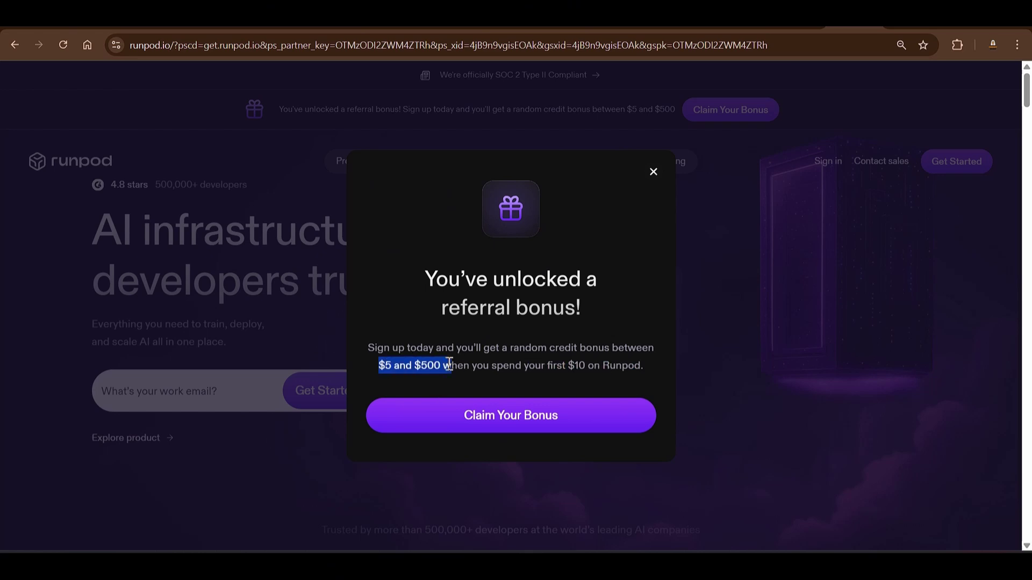
{"action": "left_click", "coordinate": [500, 365]}
{"action": "left_click_drag", "start_coordinate": [379, 367], "coordinate": [436, 370]}
{"action": "left_click", "coordinate": [448, 371]}
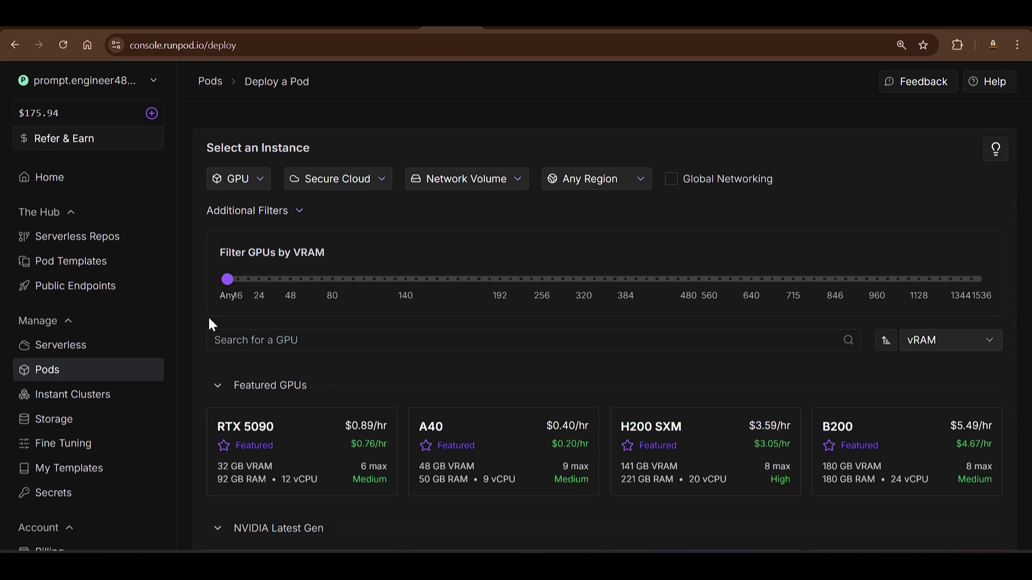
Check Home dashboard usage, then browse Deploy a Pod GPU cards like RTX 5090 at $0.89/hr.
{"action": "mouse_move", "coordinate": [56, 107]}
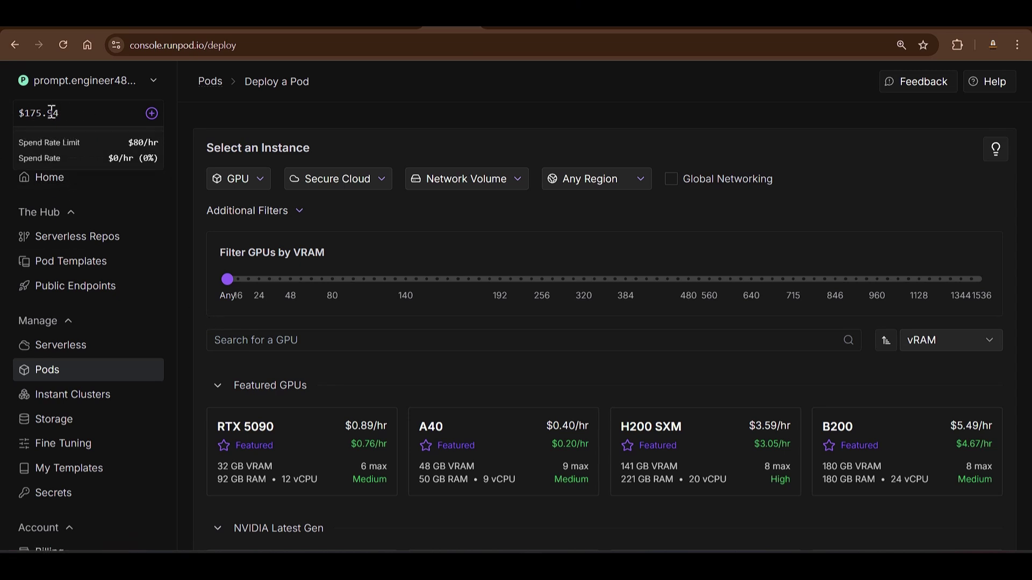
{"action": "left_click", "coordinate": [60, 182]}
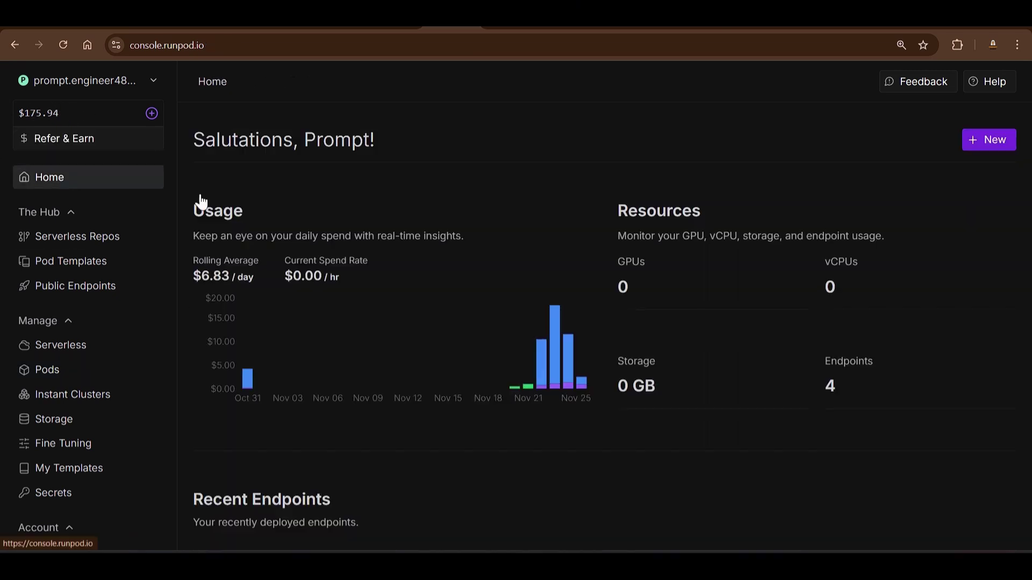
{"action": "mouse_move", "coordinate": [557, 350]}
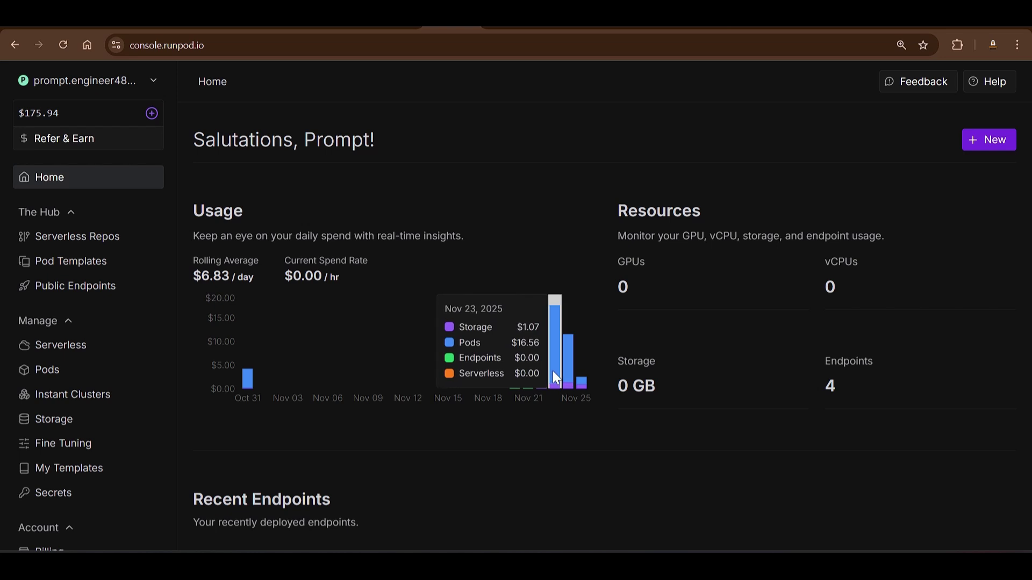
{"action": "left_click", "coordinate": [46, 368]}
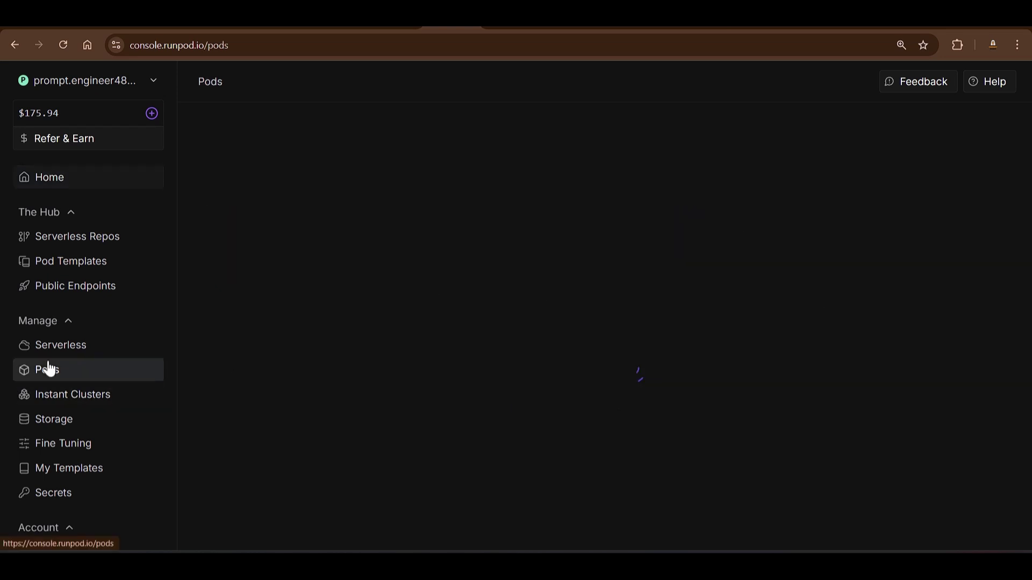
{"action": "scroll", "coordinate": [788, 212], "scroll_direction": "down", "scroll_amount": 5}
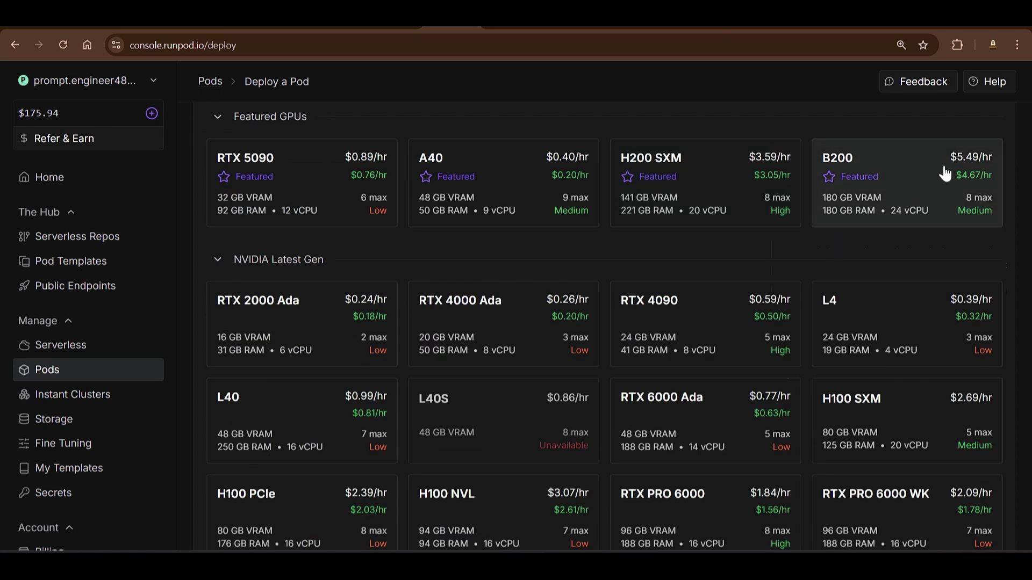
{"action": "mouse_move", "coordinate": [949, 175]}
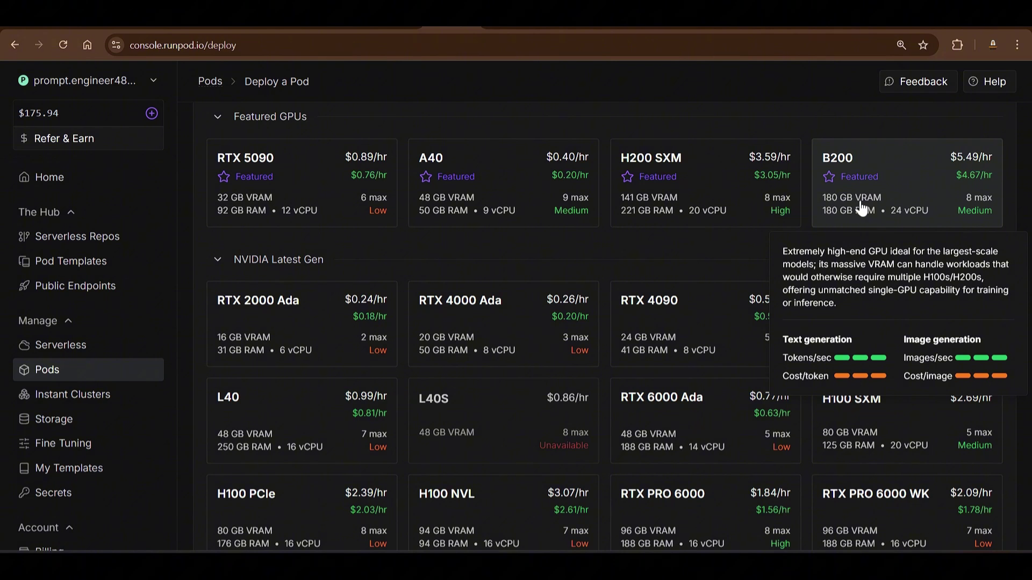
{"action": "scroll", "coordinate": [709, 237], "scroll_direction": "down", "scroll_amount": 7}
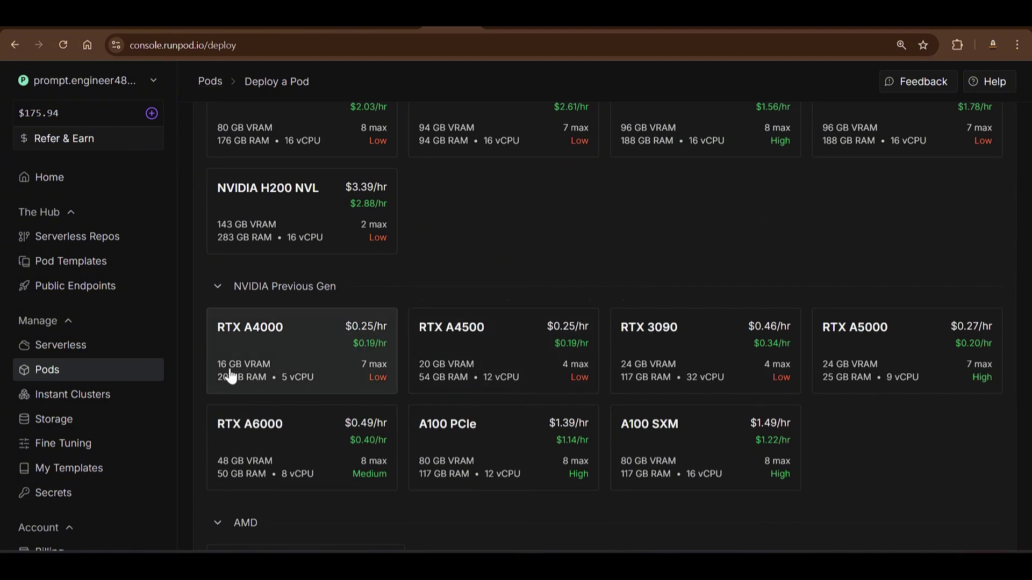
{"action": "scroll", "coordinate": [751, 373], "scroll_direction": "up", "scroll_amount": 7}
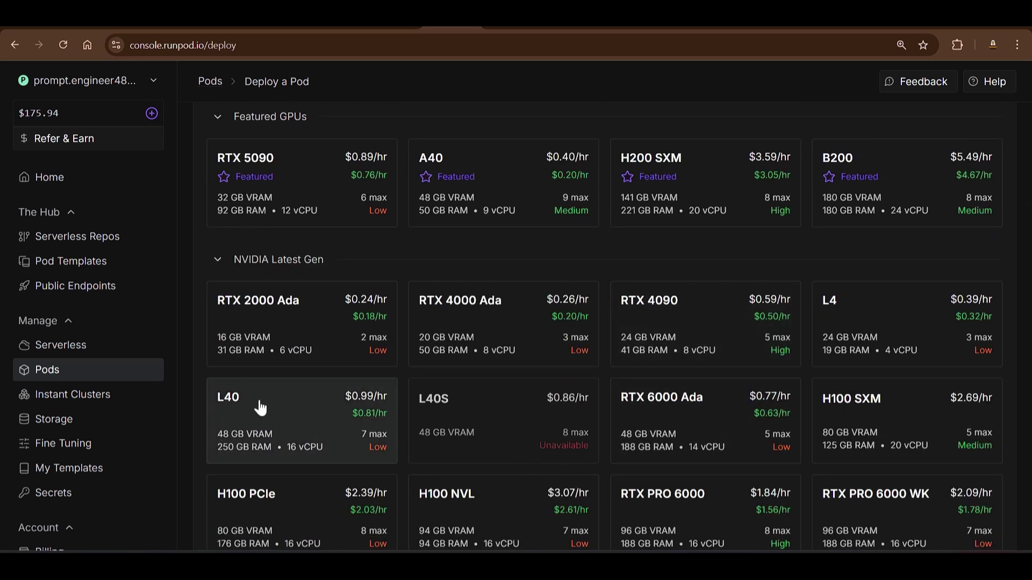
{"action": "mouse_move", "coordinate": [261, 408]}
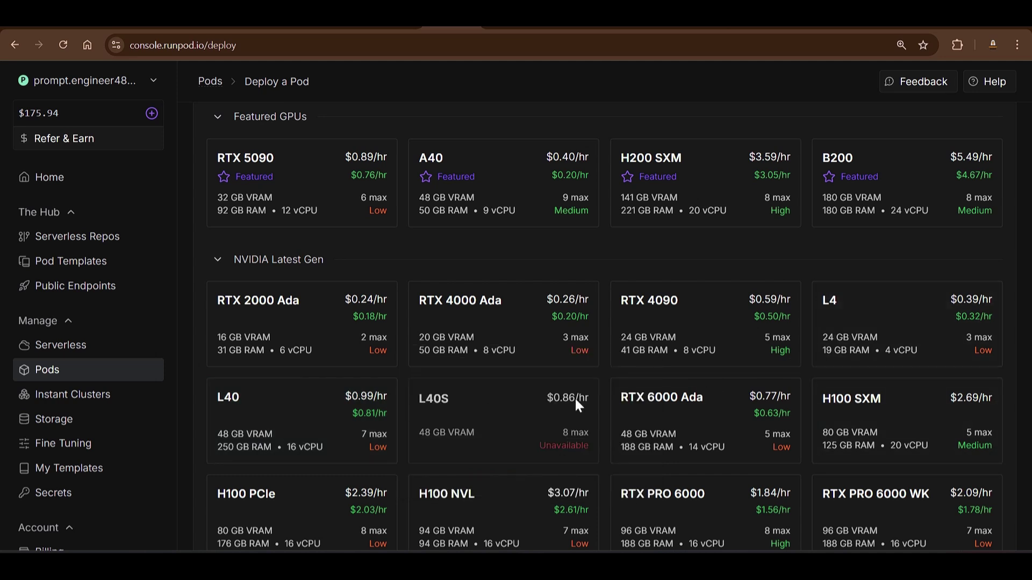
{"action": "mouse_move", "coordinate": [511, 170]}
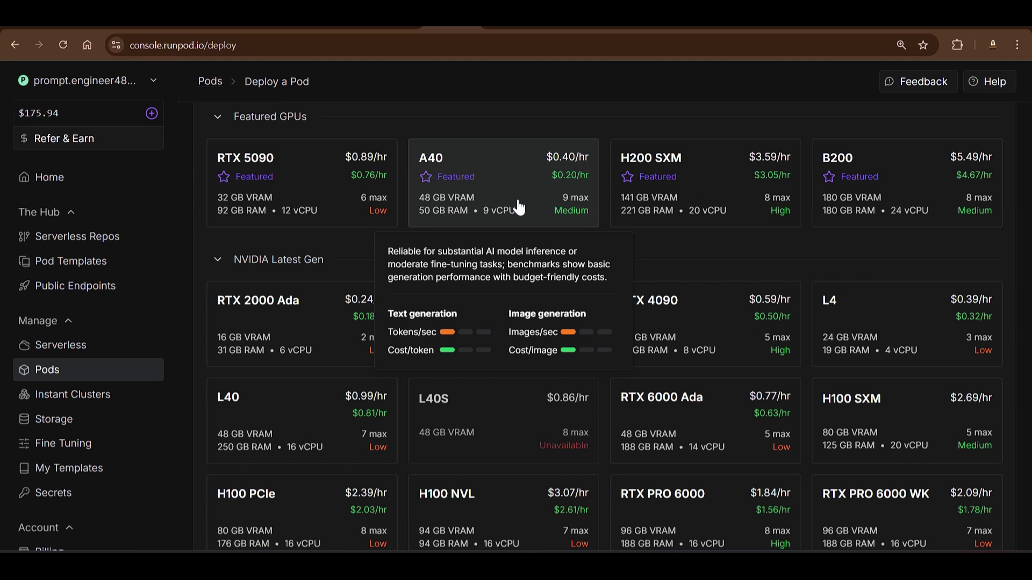
{"action": "scroll", "coordinate": [591, 204], "scroll_direction": "up", "scroll_amount": 5}
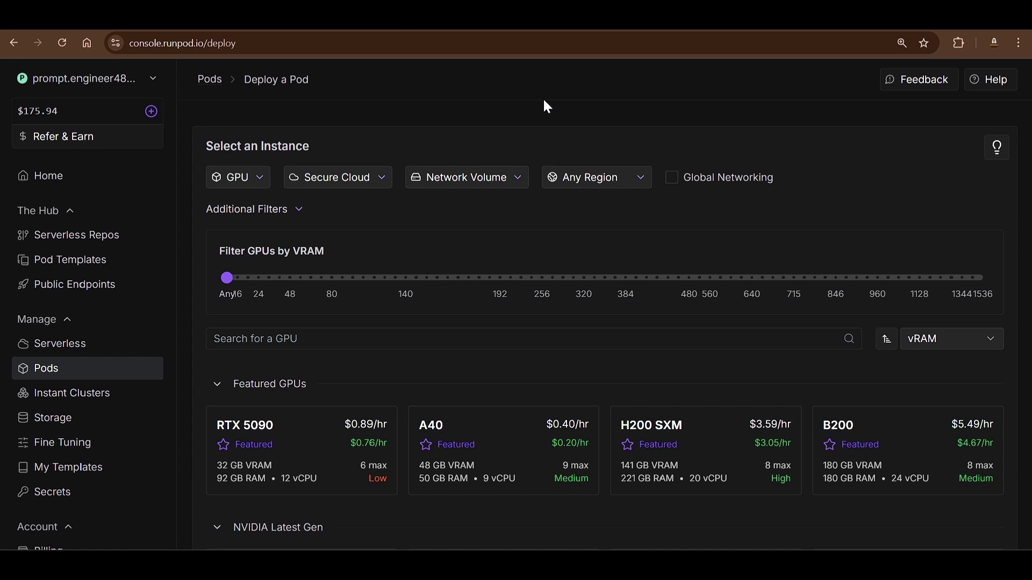
Go from Pods to Serverless to see the four endpoints and ComfyUI/vLLM repos.
{"action": "left_click", "coordinate": [65, 368]}
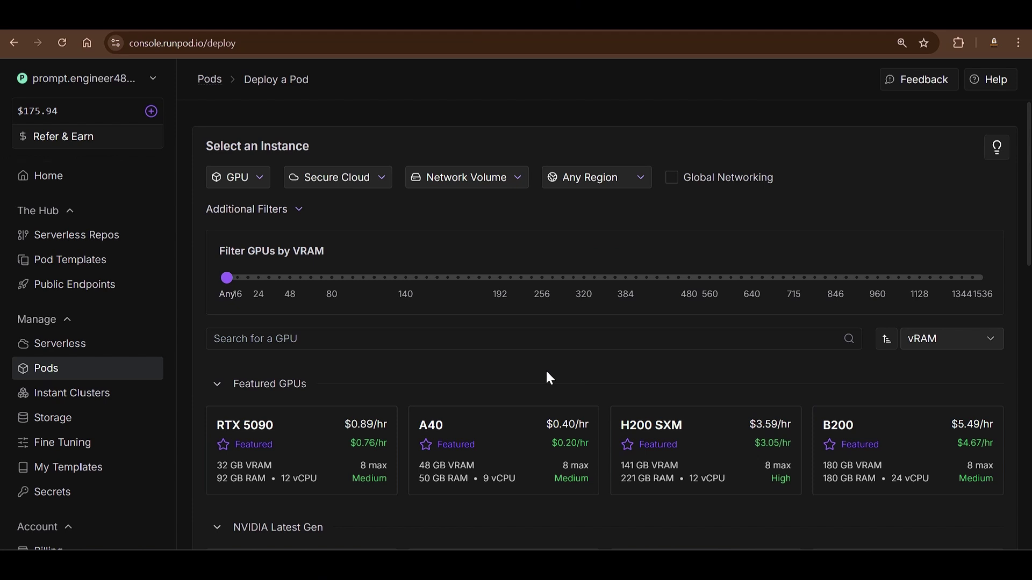
{"action": "left_click", "coordinate": [49, 351]}
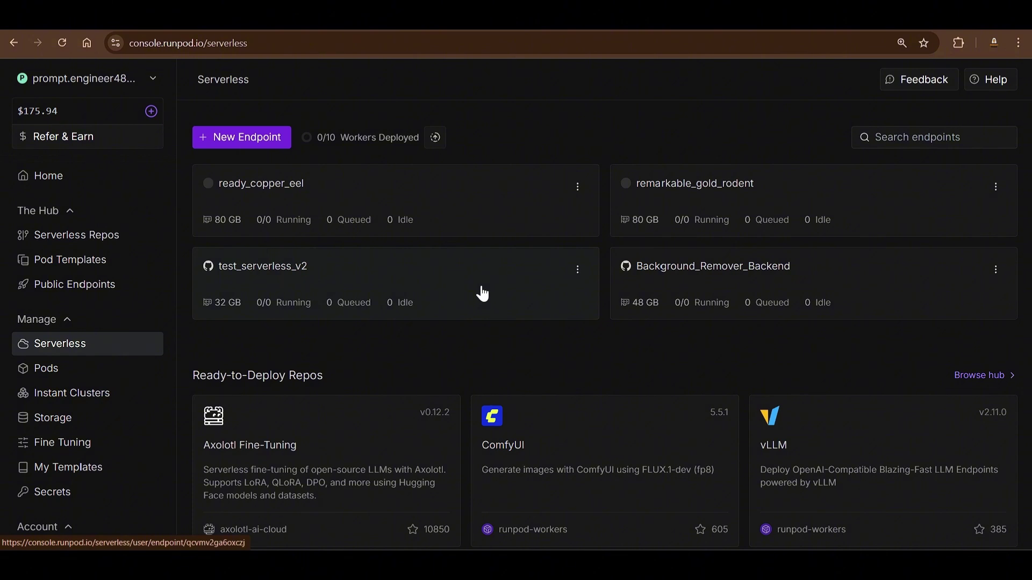
Browse Instant Clusters, Public Endpoints and Serverless Repos, ending on Pod Templates listing Runpod PyTorch 2.1–2.8.0.
{"action": "left_click", "coordinate": [68, 395]}
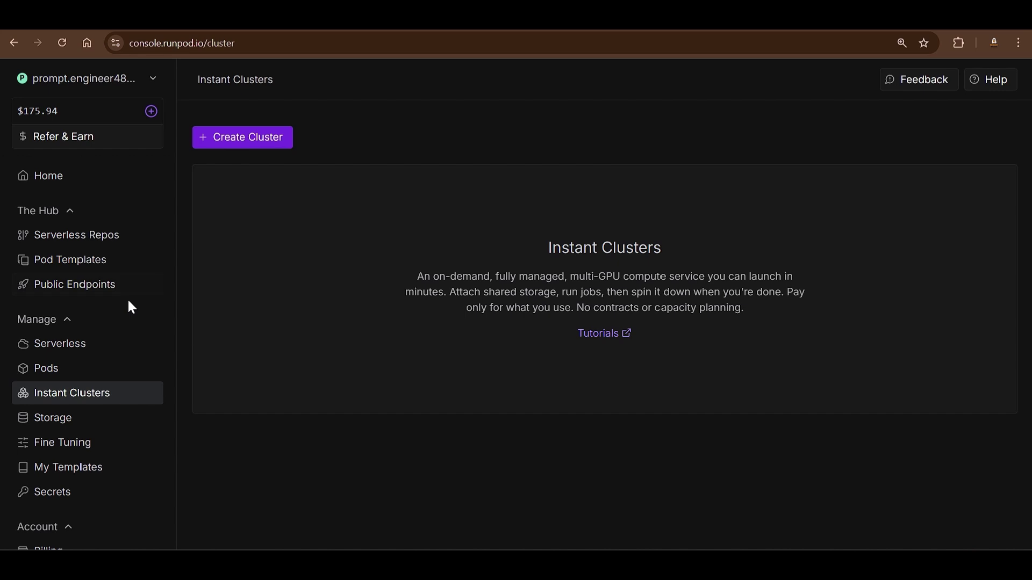
{"action": "left_click", "coordinate": [88, 295]}
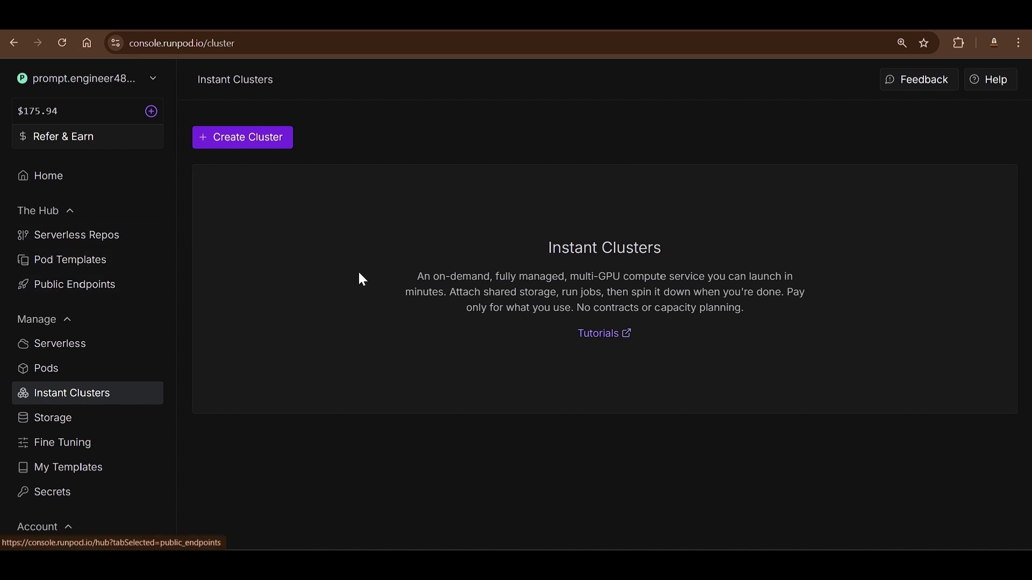
{"action": "scroll", "coordinate": [619, 298], "scroll_direction": "down", "scroll_amount": 3}
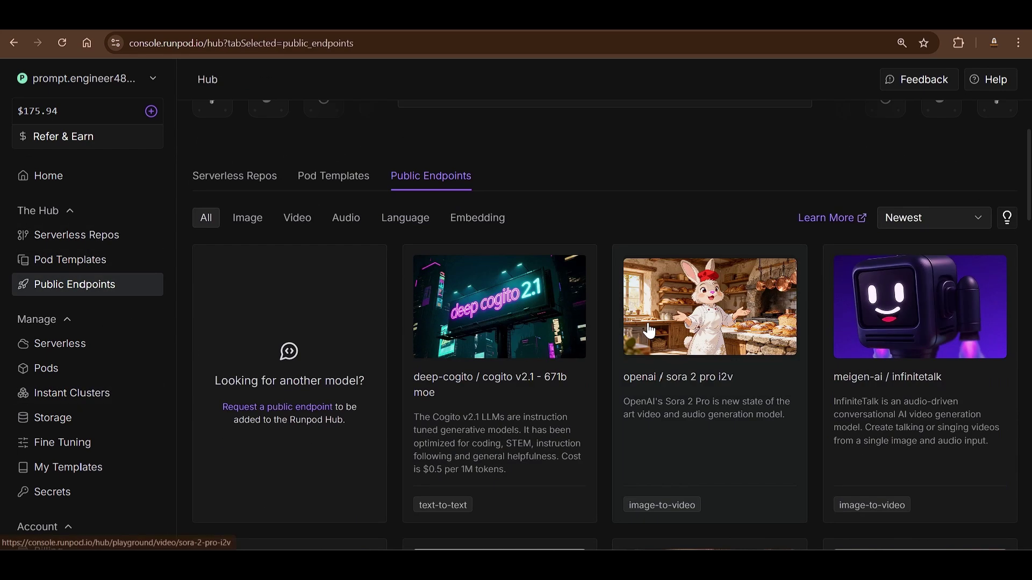
{"action": "scroll", "coordinate": [930, 371], "scroll_direction": "down", "scroll_amount": 3}
{"action": "scroll", "coordinate": [930, 370], "scroll_direction": "down", "scroll_amount": 5}
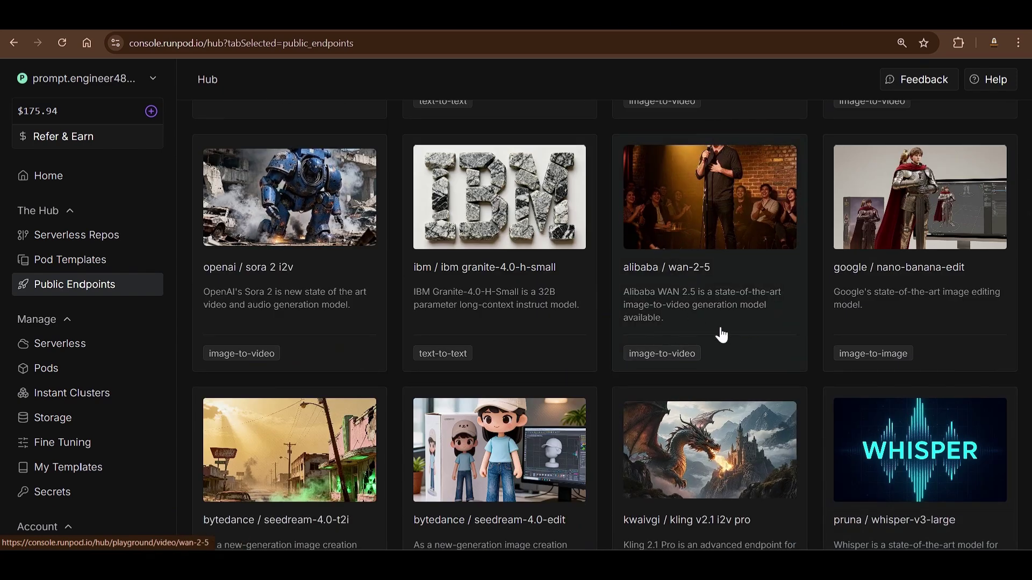
{"action": "scroll", "coordinate": [721, 334], "scroll_direction": "down", "scroll_amount": 7}
{"action": "scroll", "coordinate": [771, 436], "scroll_direction": "down", "scroll_amount": 5}
{"action": "scroll", "coordinate": [472, 399], "scroll_direction": "up", "scroll_amount": 15}
{"action": "left_click", "coordinate": [76, 246]}
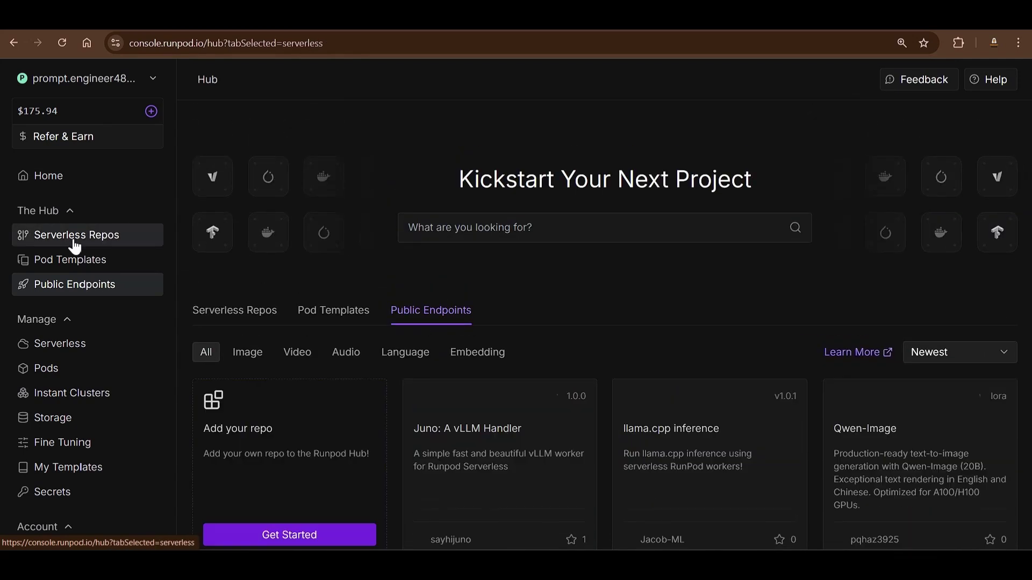
{"action": "left_click", "coordinate": [87, 262]}
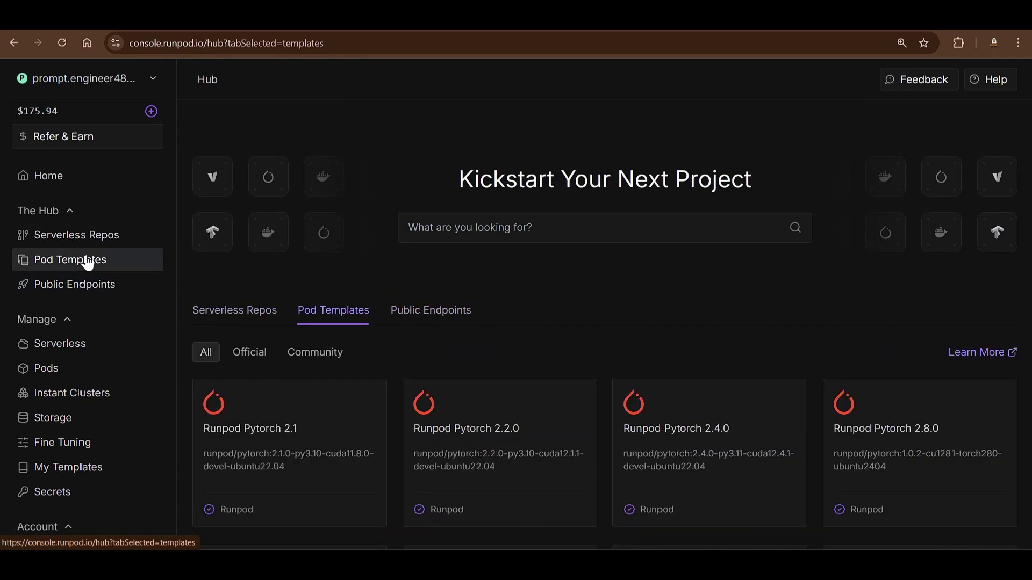
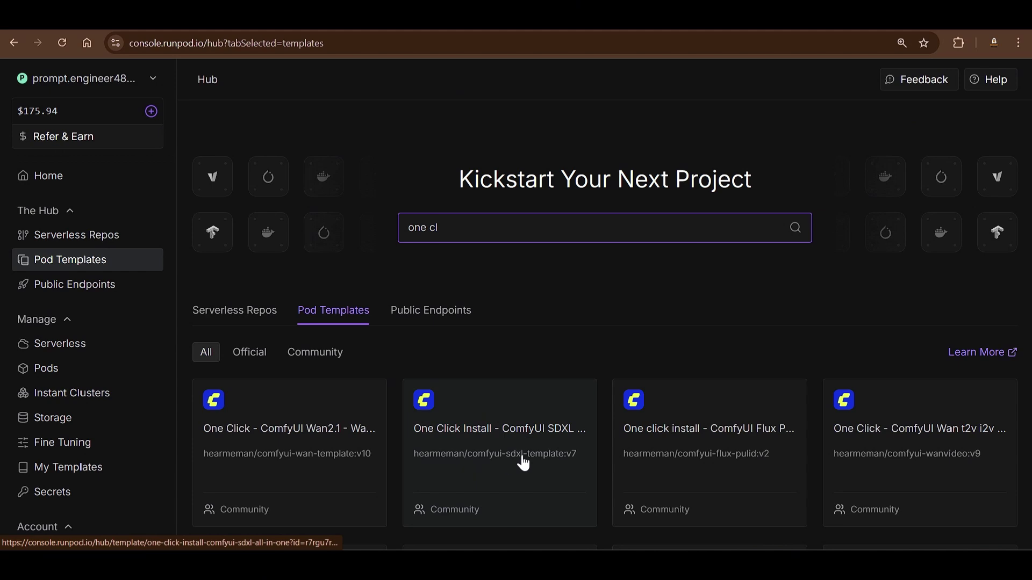
Open the One Click Install - ComfyUI SDXL - All In One template and start configuring a pod.
{"action": "left_click", "coordinate": [523, 454]}
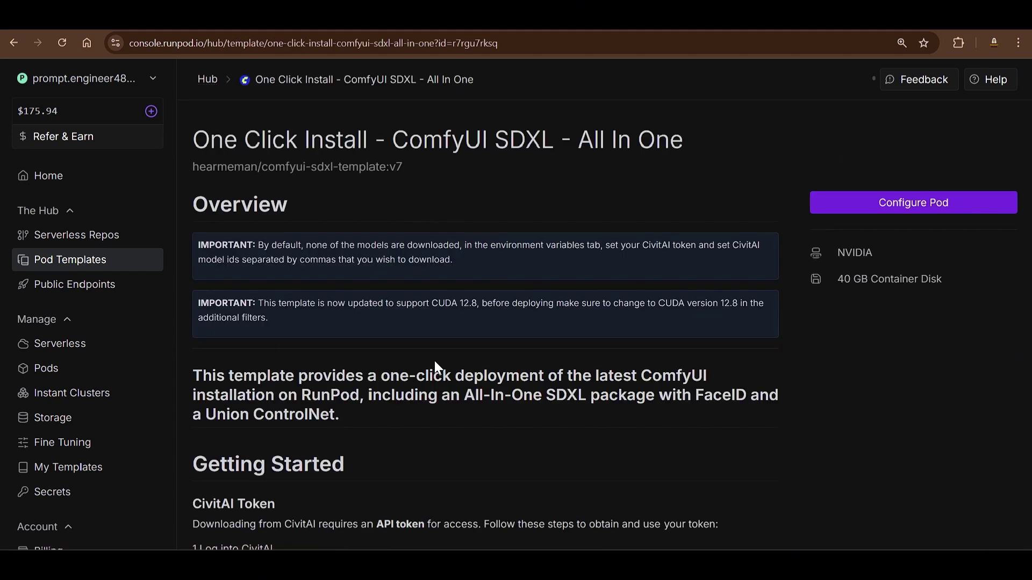
{"action": "scroll", "coordinate": [507, 369], "scroll_direction": "down", "scroll_amount": 9}
{"action": "scroll", "coordinate": [554, 322], "scroll_direction": "down", "scroll_amount": 4}
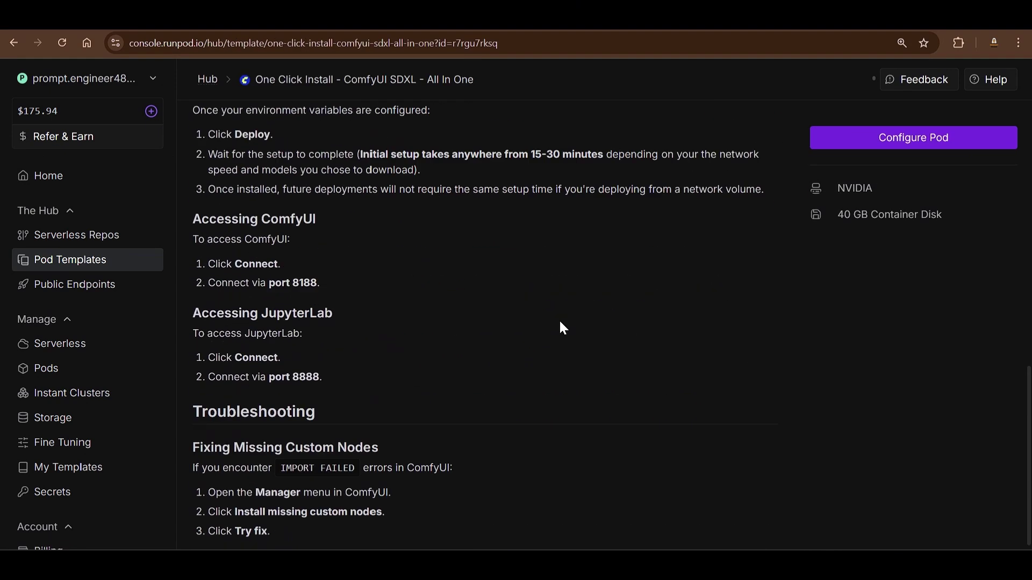
{"action": "scroll", "coordinate": [564, 318], "scroll_direction": "up", "scroll_amount": 12}
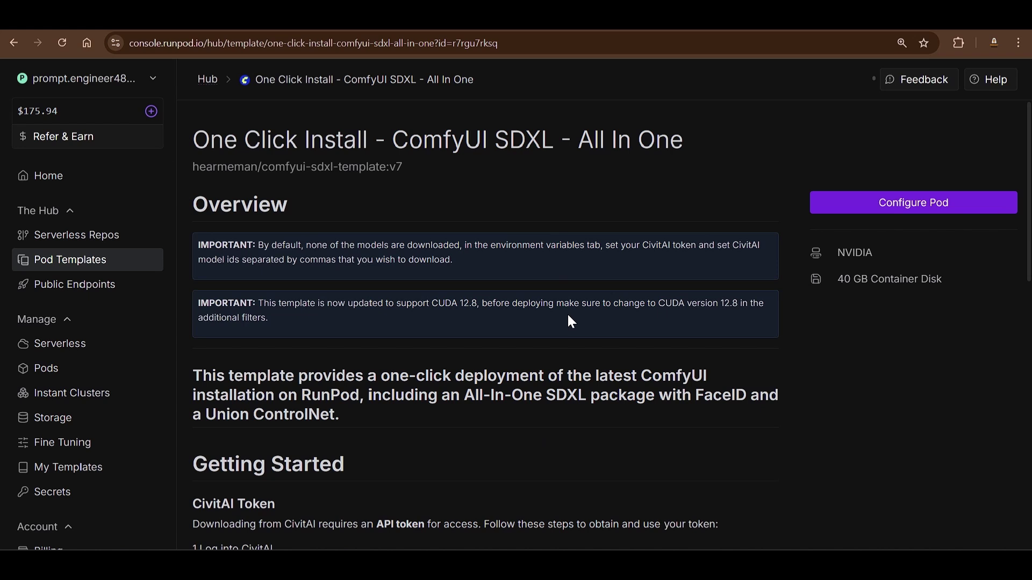
{"action": "scroll", "coordinate": [564, 311], "scroll_direction": "down", "scroll_amount": 3}
{"action": "scroll", "coordinate": [562, 306], "scroll_direction": "up", "scroll_amount": 3}
{"action": "left_click_drag", "start_coordinate": [334, 140], "coordinate": [585, 140]}
{"action": "left_click", "coordinate": [676, 139]}
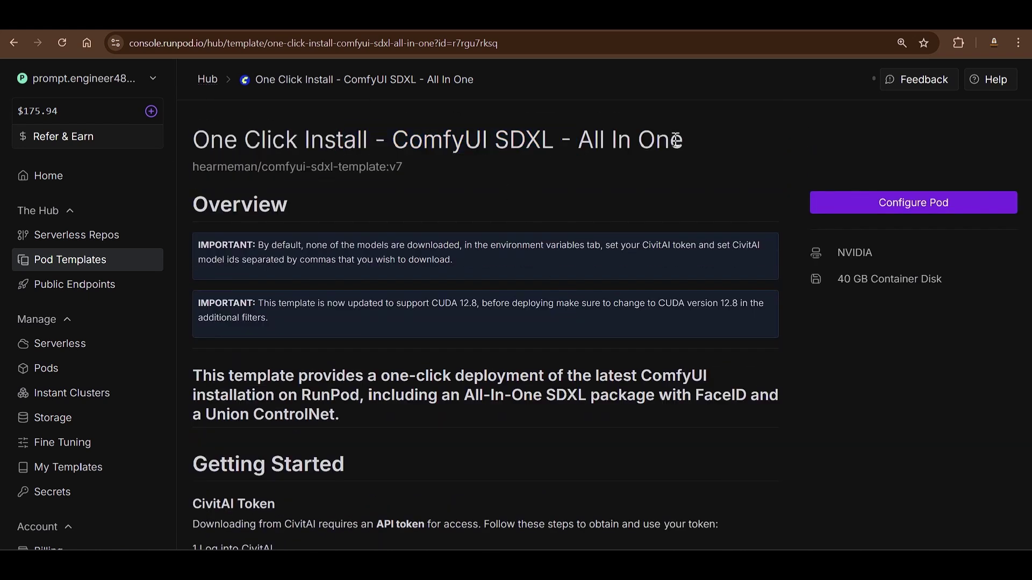
{"action": "left_click", "coordinate": [921, 208]}
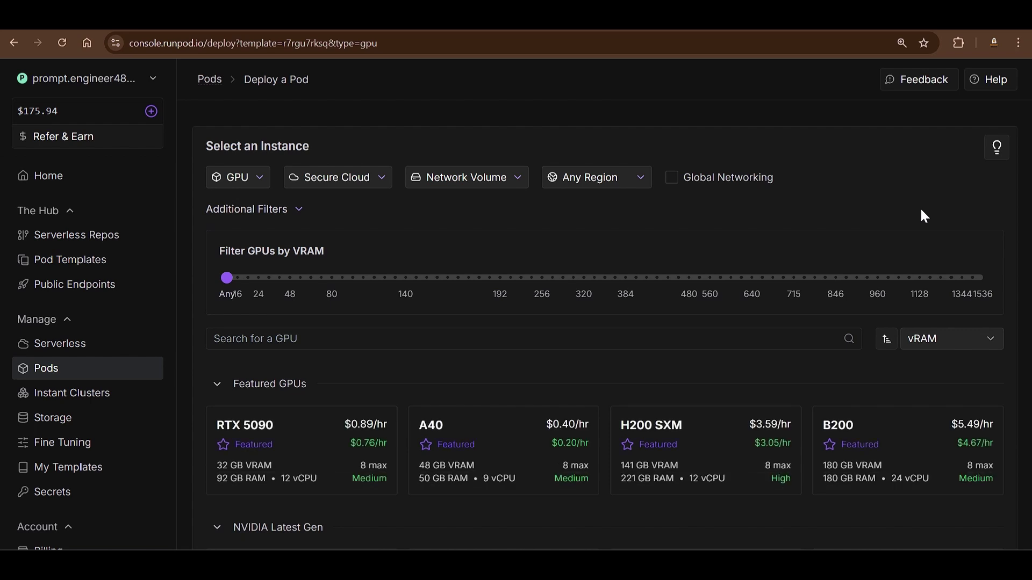
Choose the A40 card from Featured GPUs, at $0.40/hr on-demand.
{"action": "scroll", "coordinate": [601, 290], "scroll_direction": "down", "scroll_amount": 10}
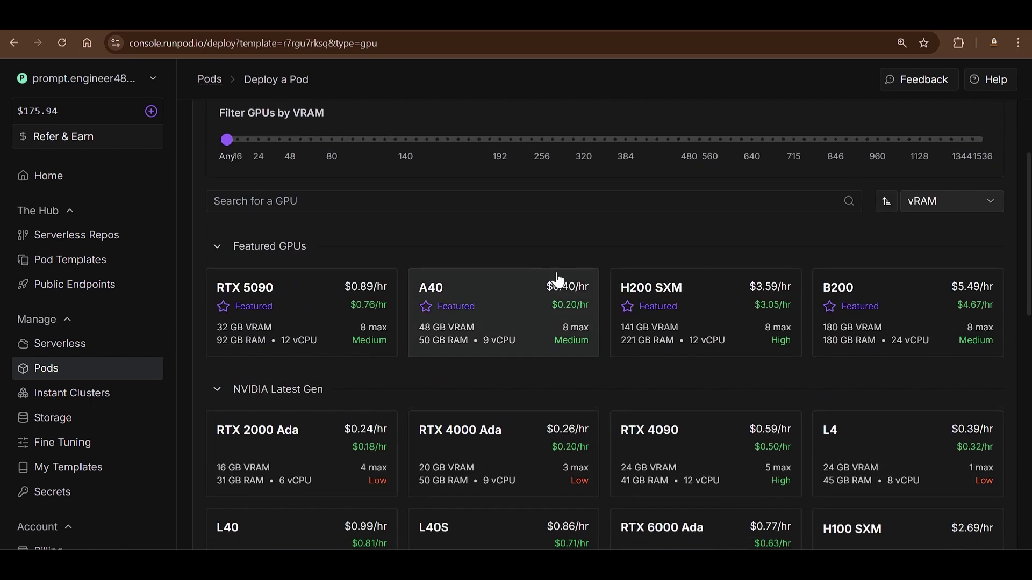
{"action": "scroll", "coordinate": [613, 304], "scroll_direction": "up", "scroll_amount": 10}
{"action": "scroll", "coordinate": [626, 307], "scroll_direction": "down", "scroll_amount": 2}
{"action": "mouse_move", "coordinate": [737, 307]}
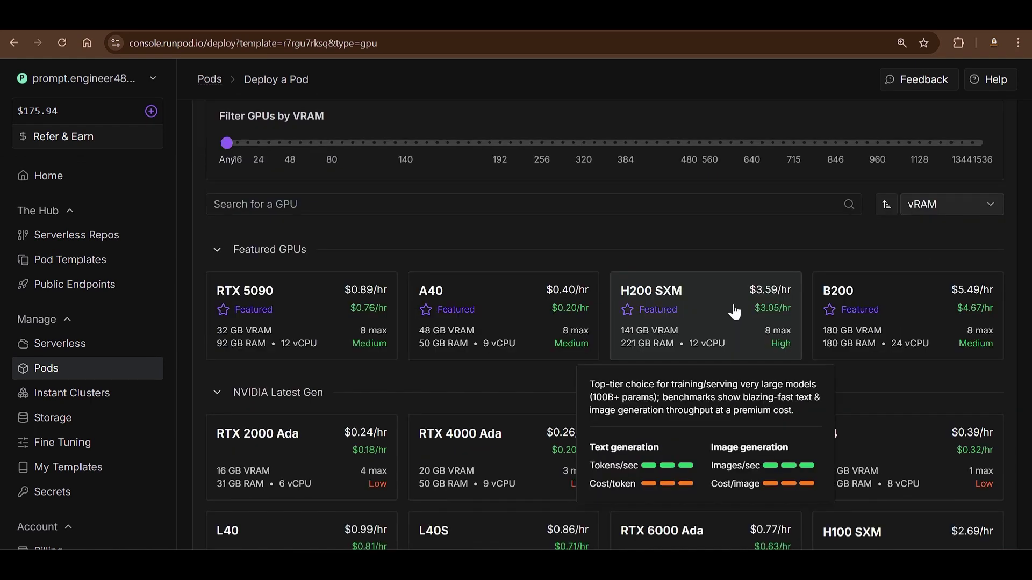
{"action": "mouse_move", "coordinate": [512, 314]}
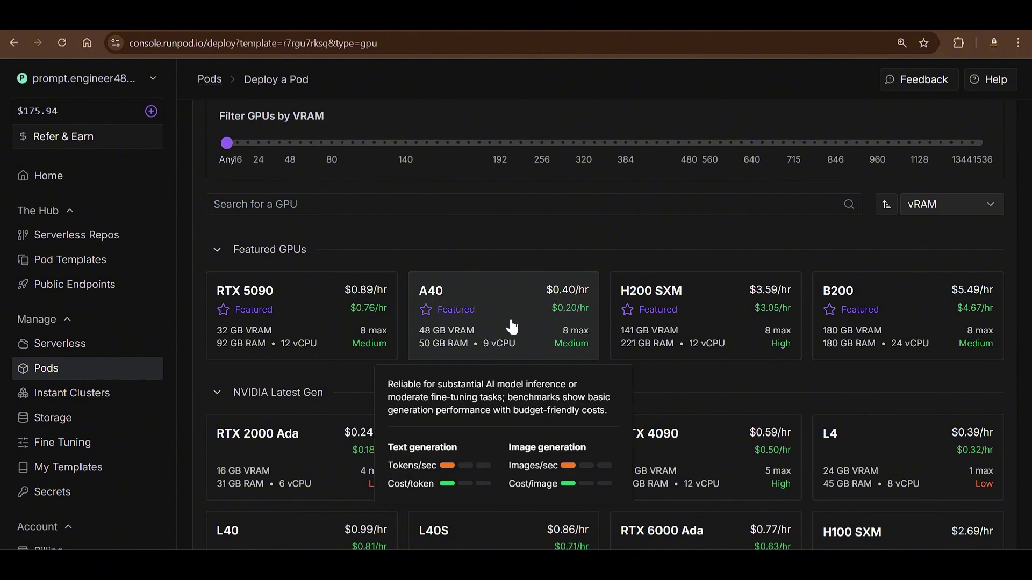
{"action": "left_click", "coordinate": [511, 326]}
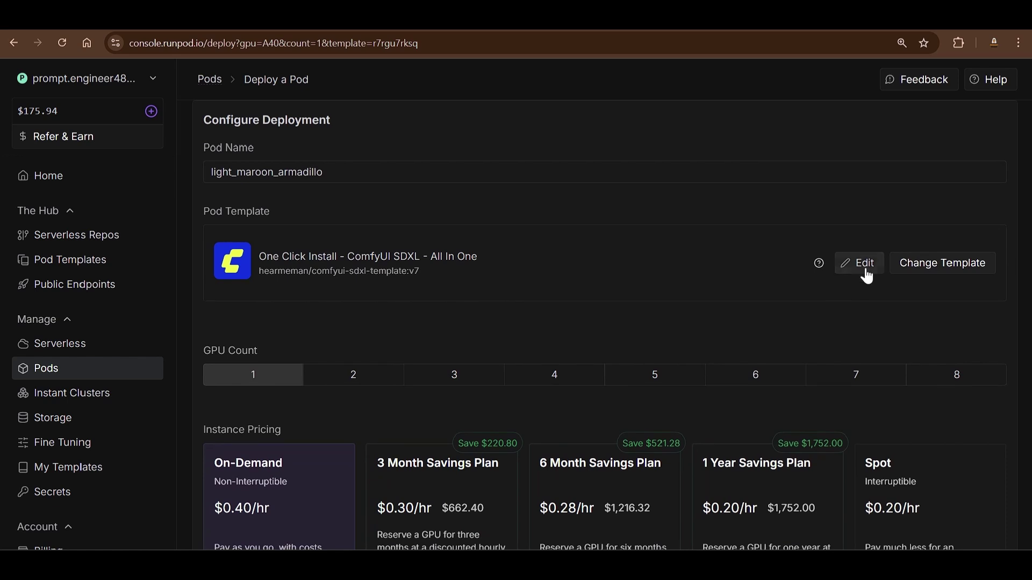
Set Container Disk and Volume Disk to 200 GB in the template overrides.
{"action": "left_click", "coordinate": [864, 263]}
{"action": "double_click", "coordinate": [747, 247]}
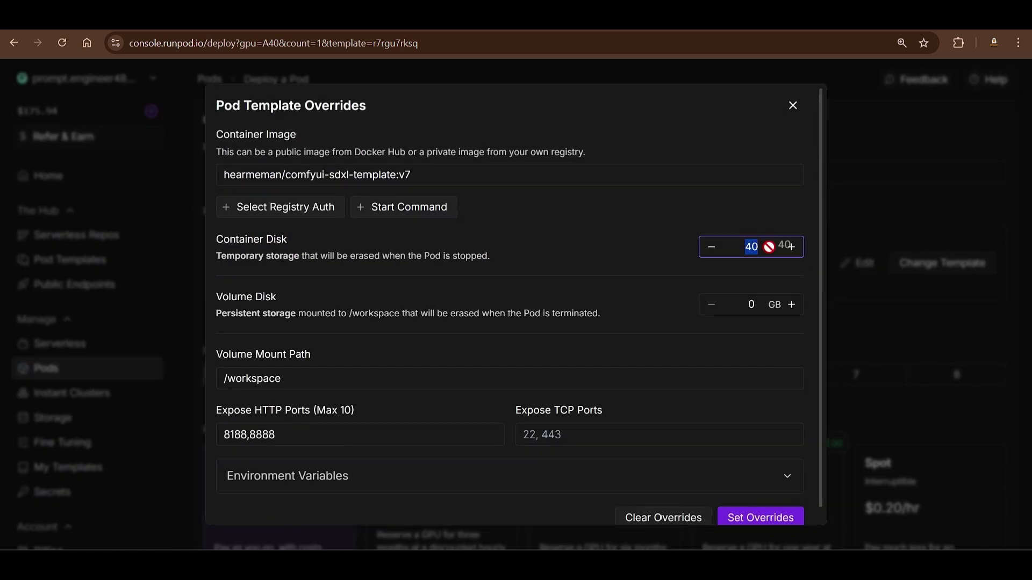
{"action": "type", "text": "200"}
{"action": "double_click", "coordinate": [762, 304]}
{"action": "type", "text": "200"}
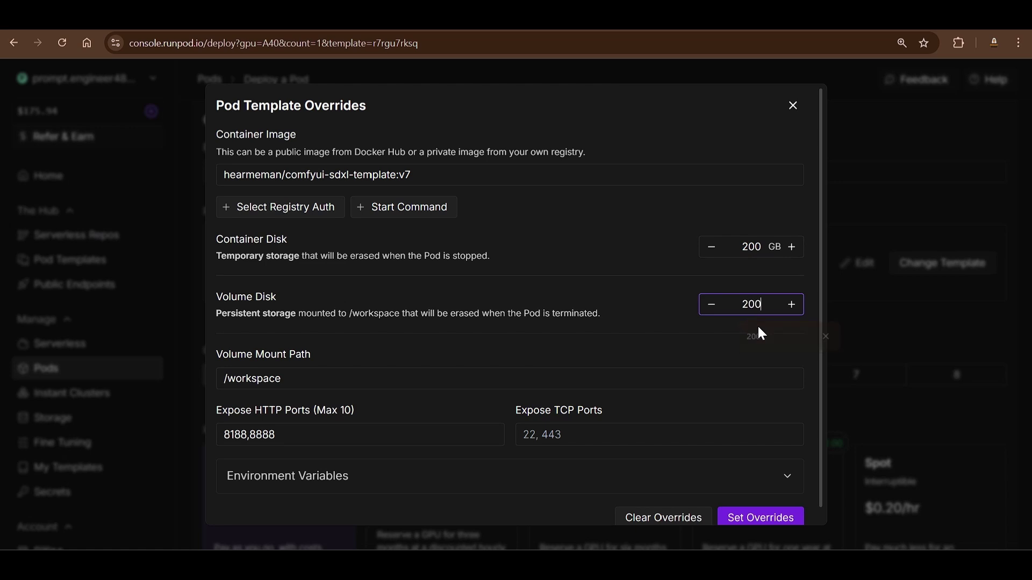
Delete all environment variables and apply the overrides, giving 5 overrides applied.
{"action": "scroll", "coordinate": [753, 328], "scroll_direction": "down", "scroll_amount": 1}
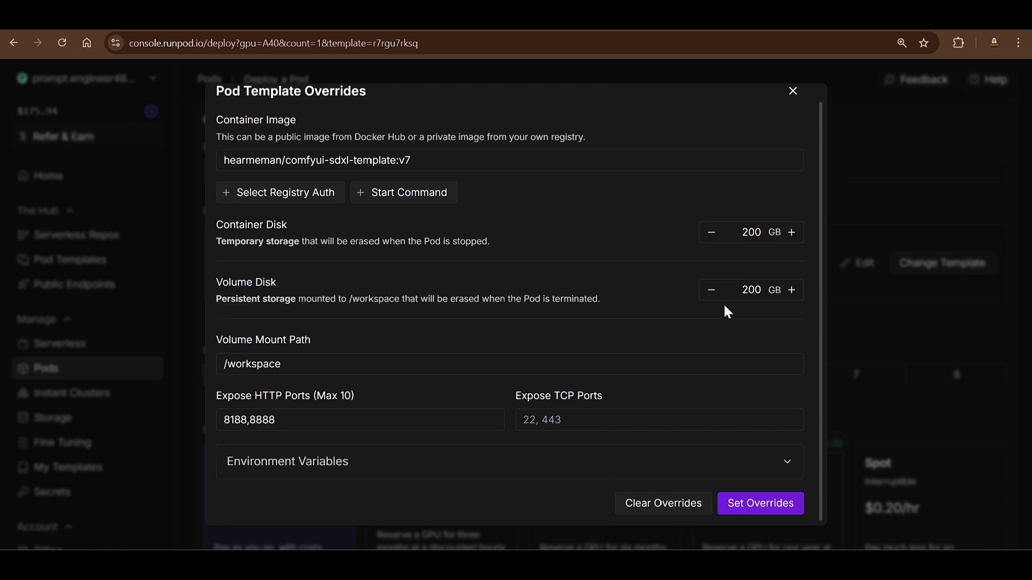
{"action": "left_click", "coordinate": [783, 466]}
{"action": "scroll", "coordinate": [704, 317], "scroll_direction": "down", "scroll_amount": 4}
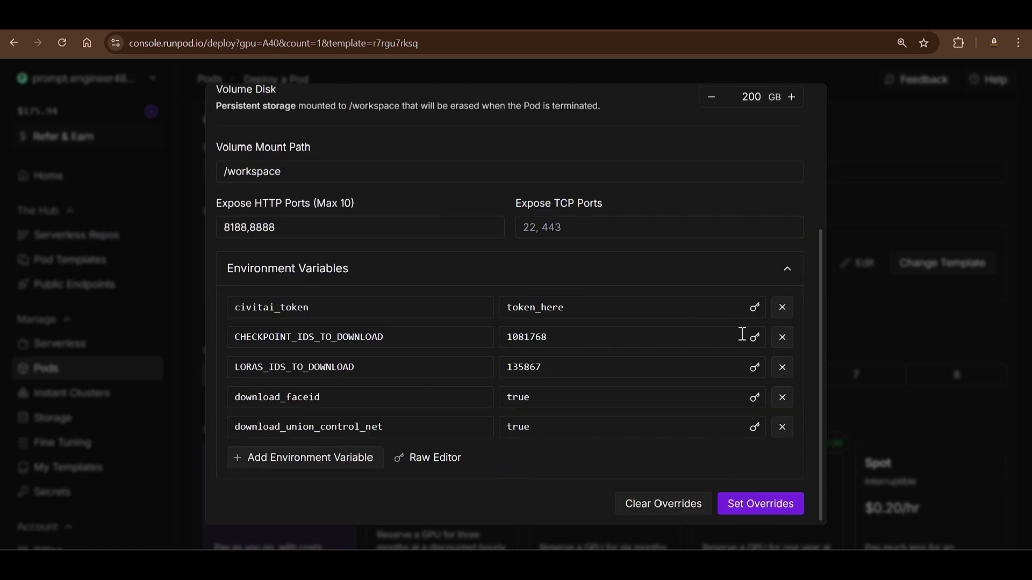
{"action": "left_click", "coordinate": [782, 429]}
{"action": "left_click", "coordinate": [782, 428]}
{"action": "left_click", "coordinate": [782, 430]}
{"action": "left_click", "coordinate": [782, 430]}
{"action": "left_click", "coordinate": [782, 430]}
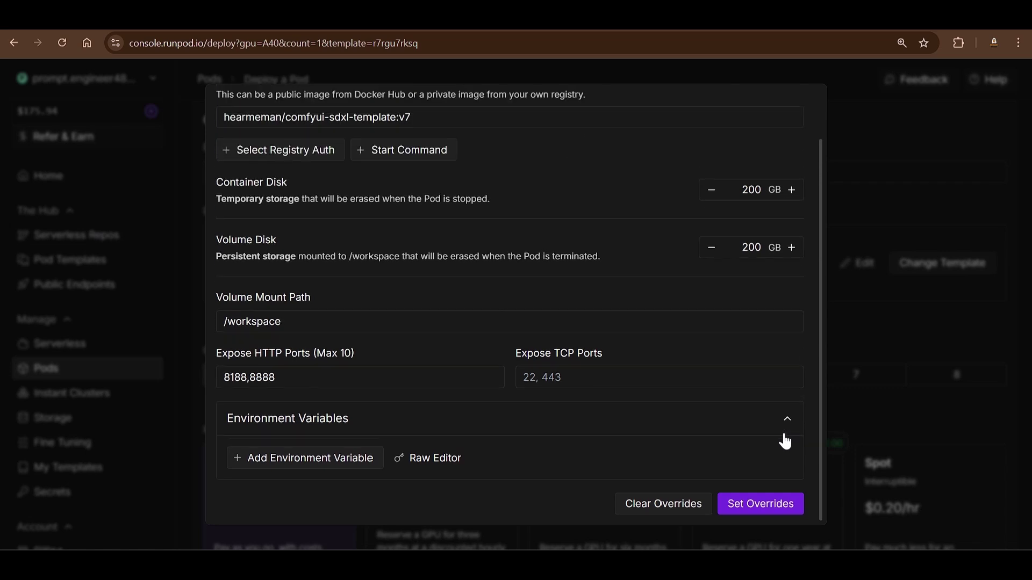
{"action": "scroll", "coordinate": [710, 376], "scroll_direction": "up", "scroll_amount": 2}
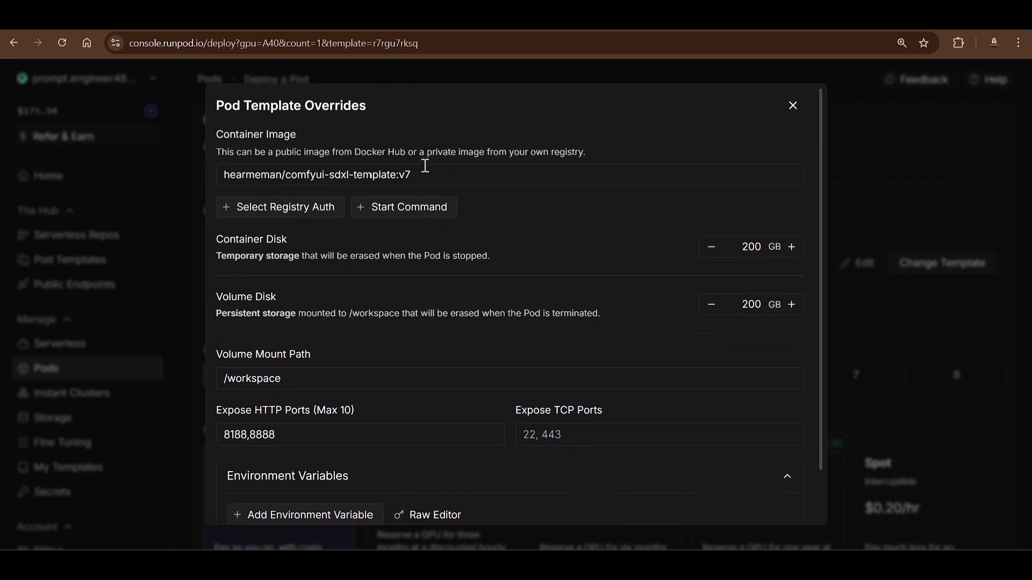
{"action": "left_click_drag", "start_coordinate": [426, 172], "coordinate": [185, 172]}
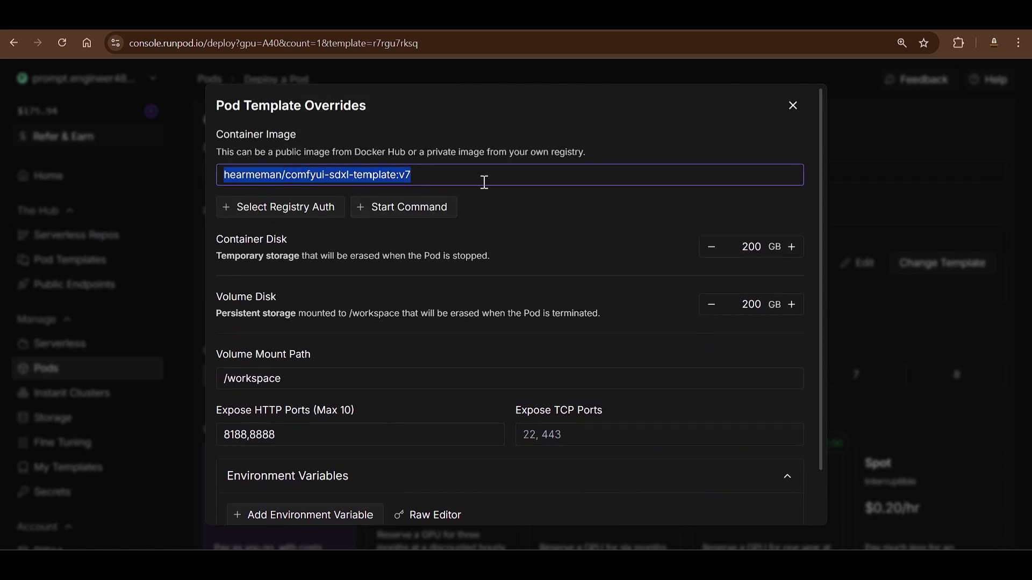
{"action": "scroll", "coordinate": [484, 183], "scroll_direction": "down", "scroll_amount": 2}
{"action": "left_click", "coordinate": [763, 503]}
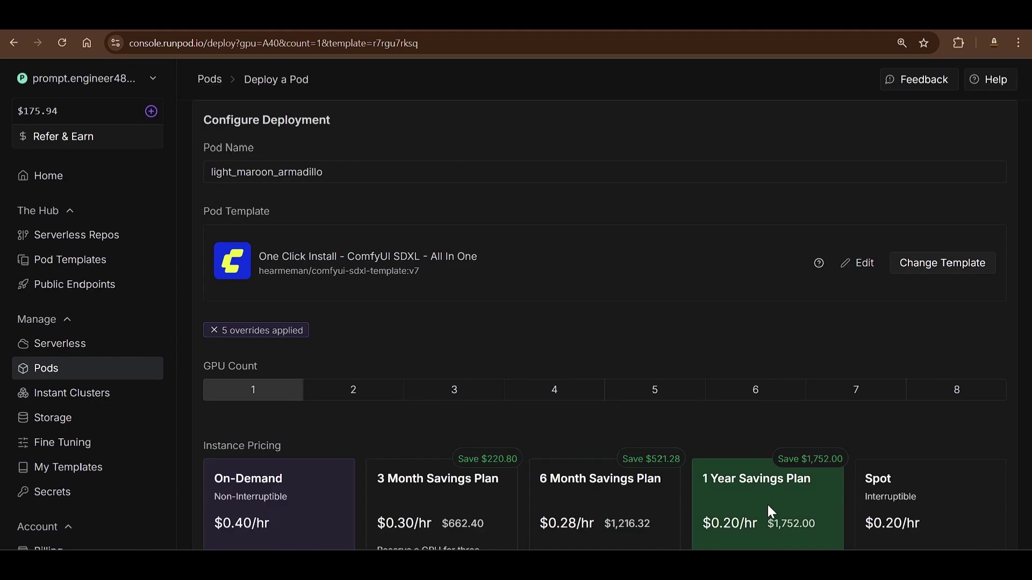
Deploy the A40 pod on demand and open the new light_maroon_armadillo pod.
{"action": "scroll", "coordinate": [768, 511], "scroll_direction": "down", "scroll_amount": 5}
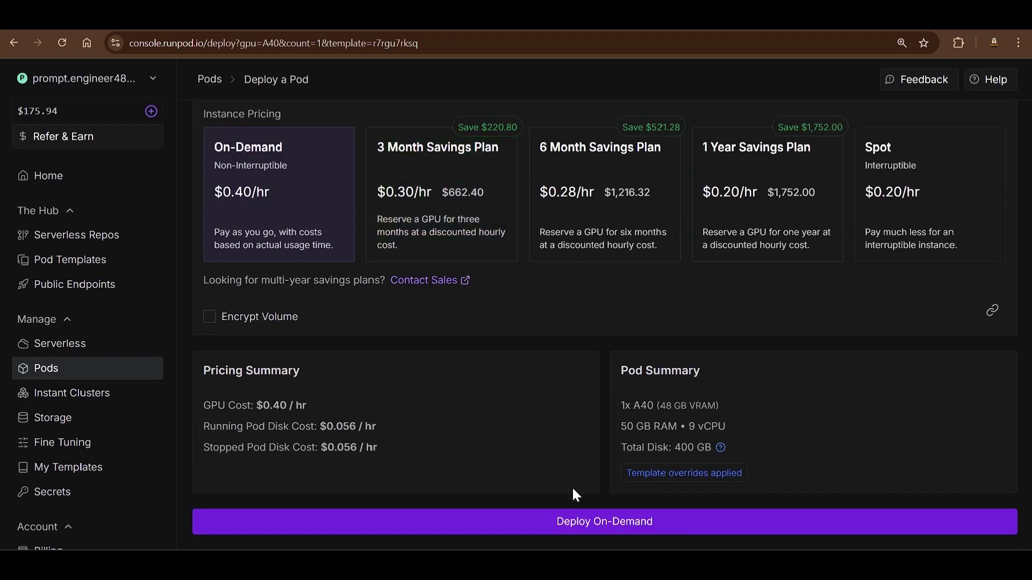
{"action": "left_click", "coordinate": [605, 523]}
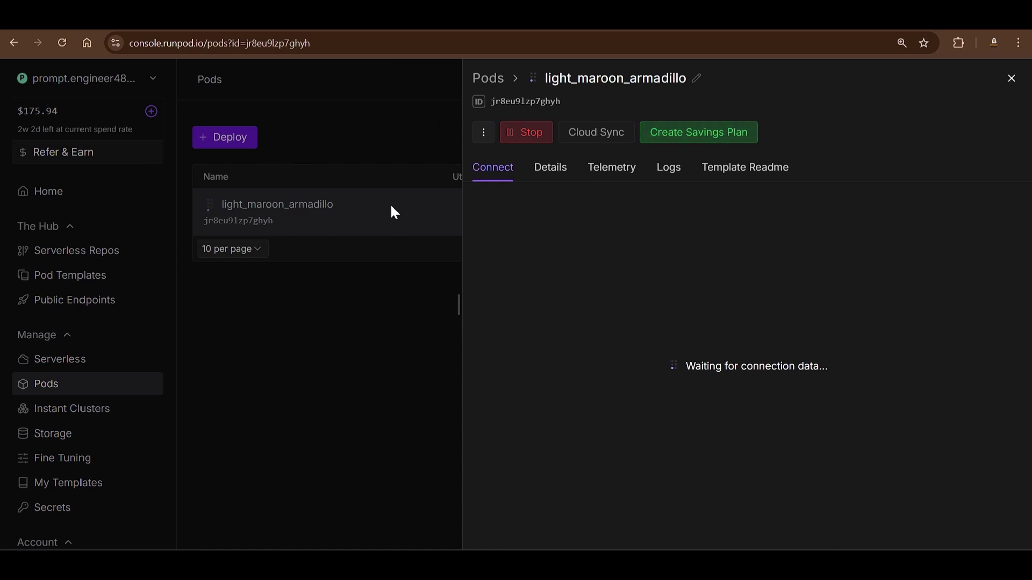
{"action": "left_click", "coordinate": [388, 381]}
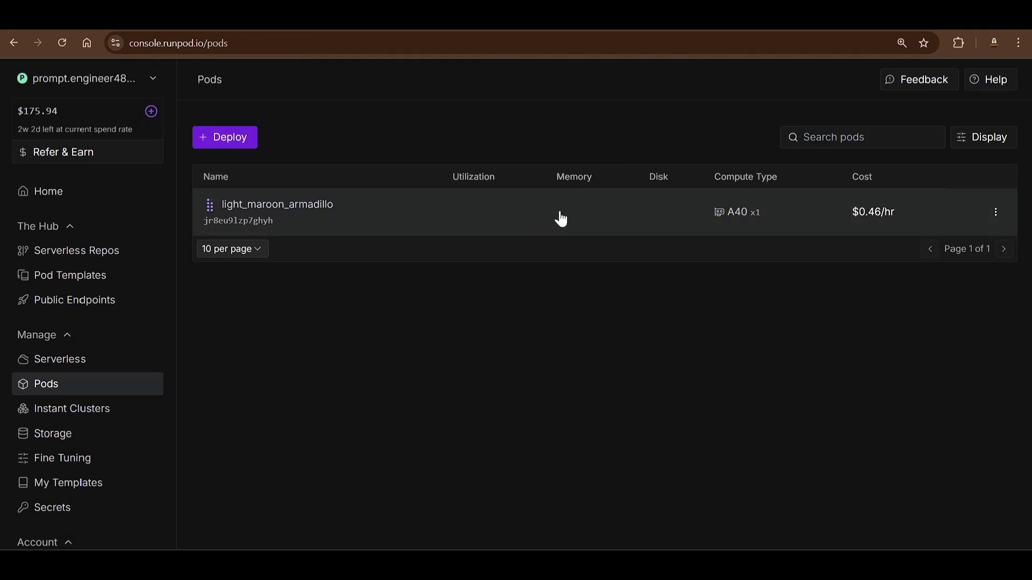
{"action": "left_click", "coordinate": [581, 220]}
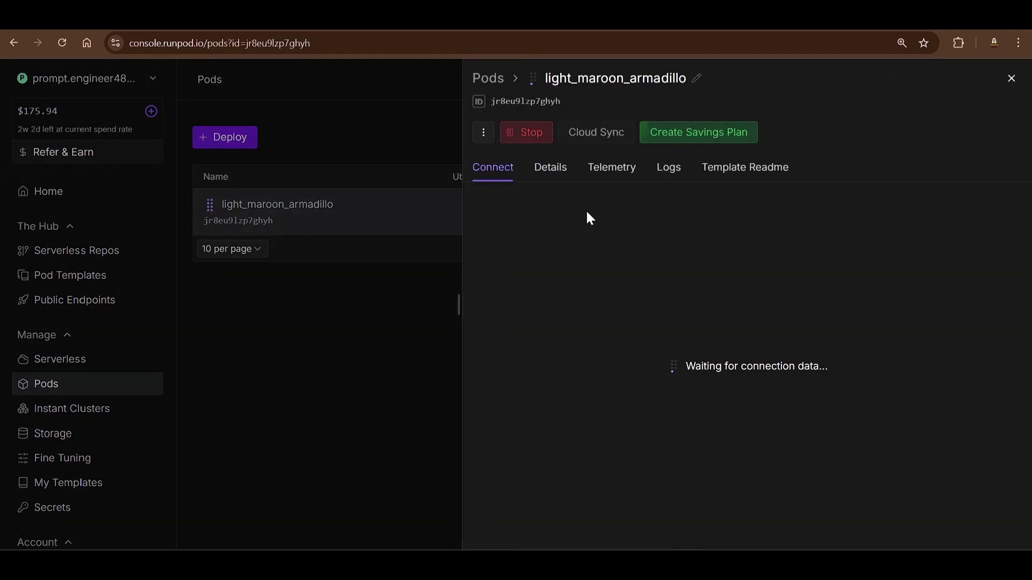
Watch the startup logs, dismiss the savings plan offer, and check ComfyUI on port 8188 in Connect.
{"action": "left_click", "coordinate": [672, 169]}
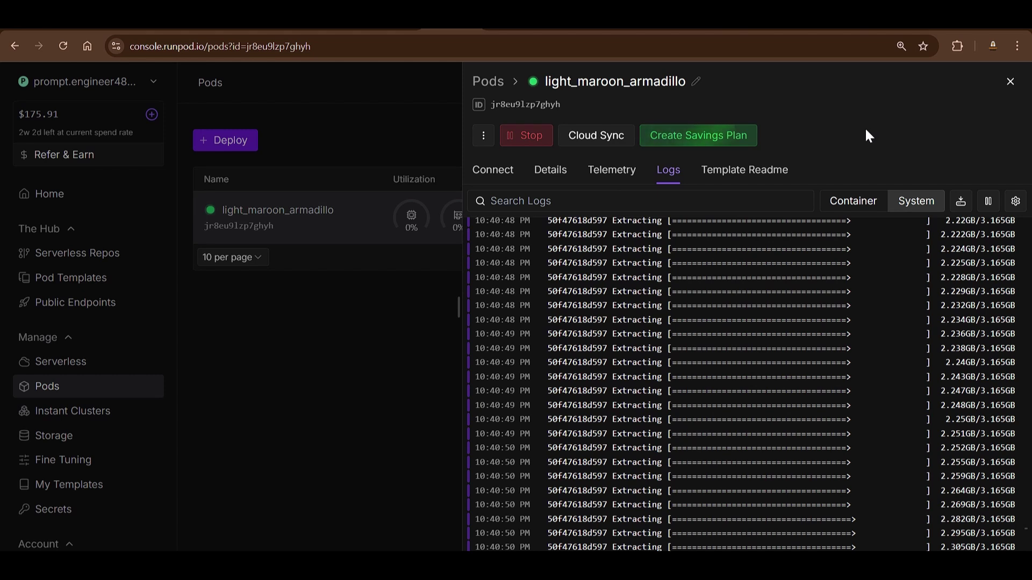
{"action": "left_click", "coordinate": [680, 139]}
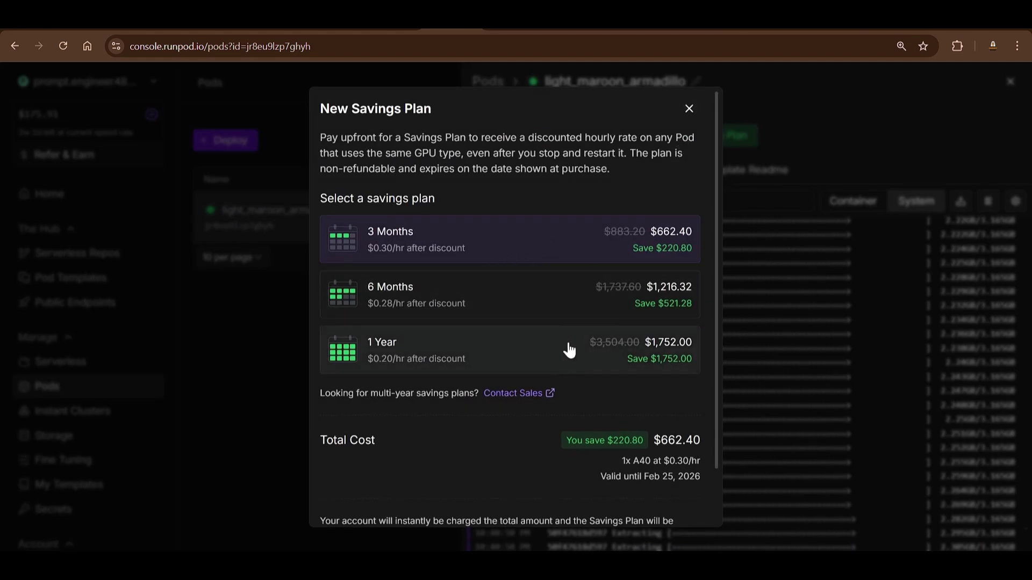
{"action": "left_click", "coordinate": [917, 378]}
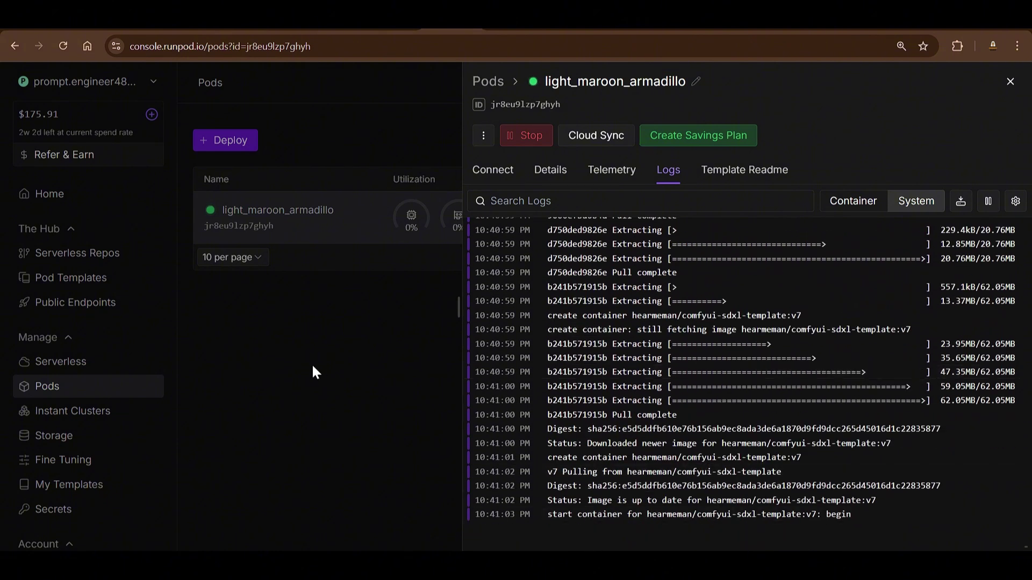
{"action": "left_click", "coordinate": [491, 168]}
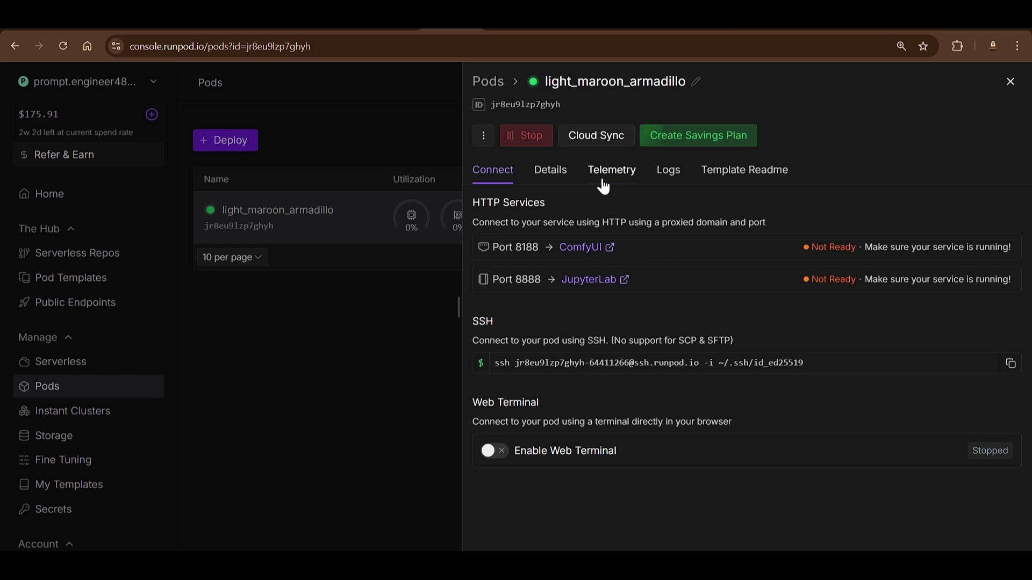
{"action": "double_click", "coordinate": [523, 249]}
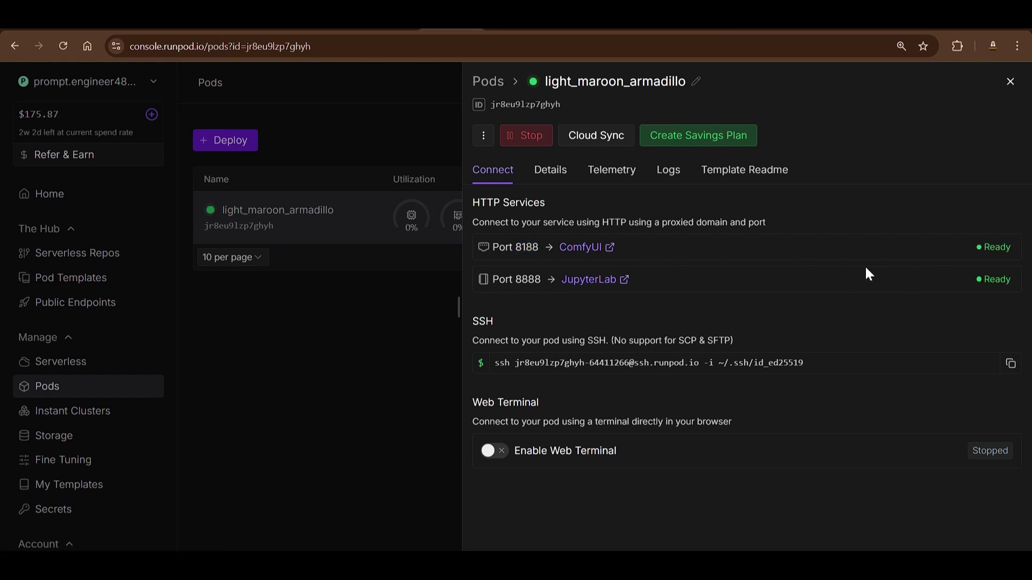
Launch a terminal in the pod's JupyterLab, then return to the RunPod connection page.
{"action": "left_click", "coordinate": [597, 281]}
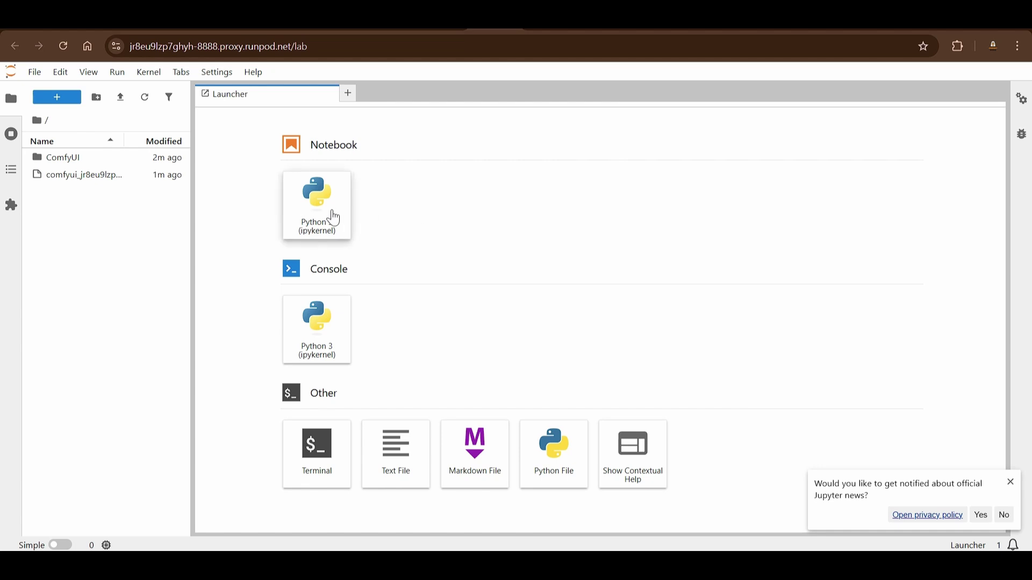
{"action": "left_click", "coordinate": [308, 465]}
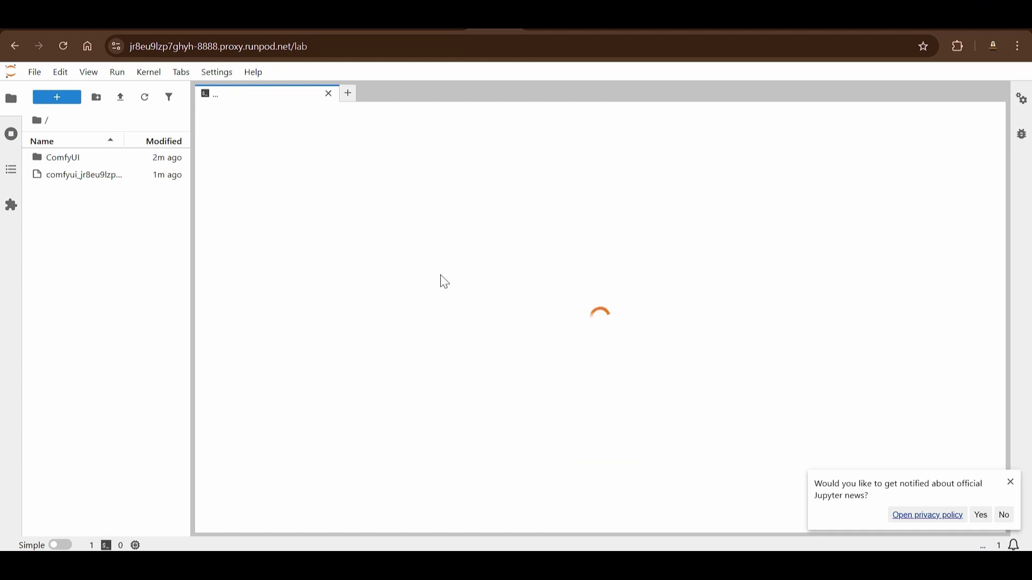
{"action": "key", "text": "ctrl+plus"}
{"action": "key", "text": "ctrl+plus"}
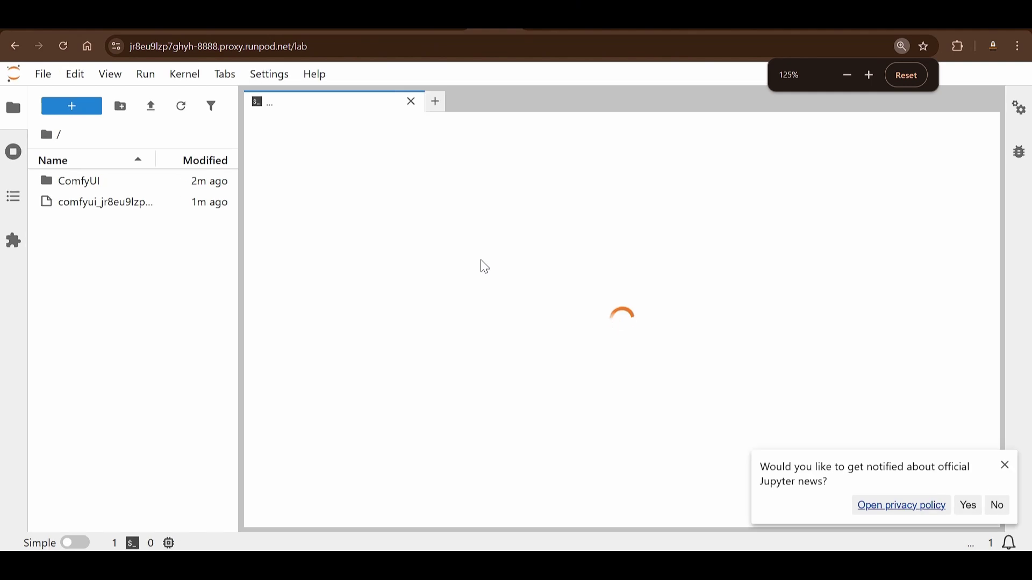
{"action": "left_click", "coordinate": [497, 16]}
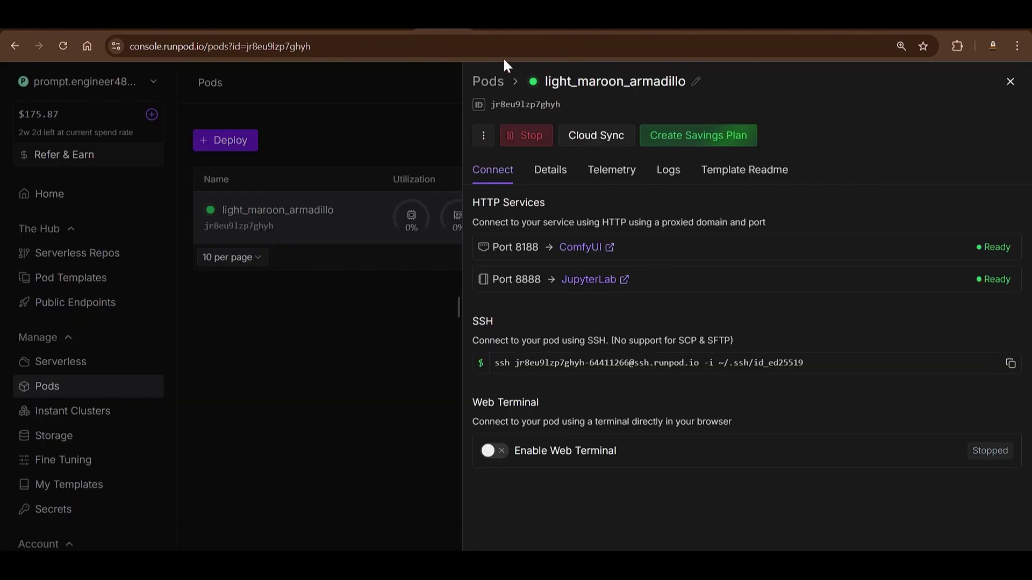
Open ComfyUI on port 8188 and dismiss the template gallery to reach an empty canvas.
{"action": "left_click", "coordinate": [588, 250]}
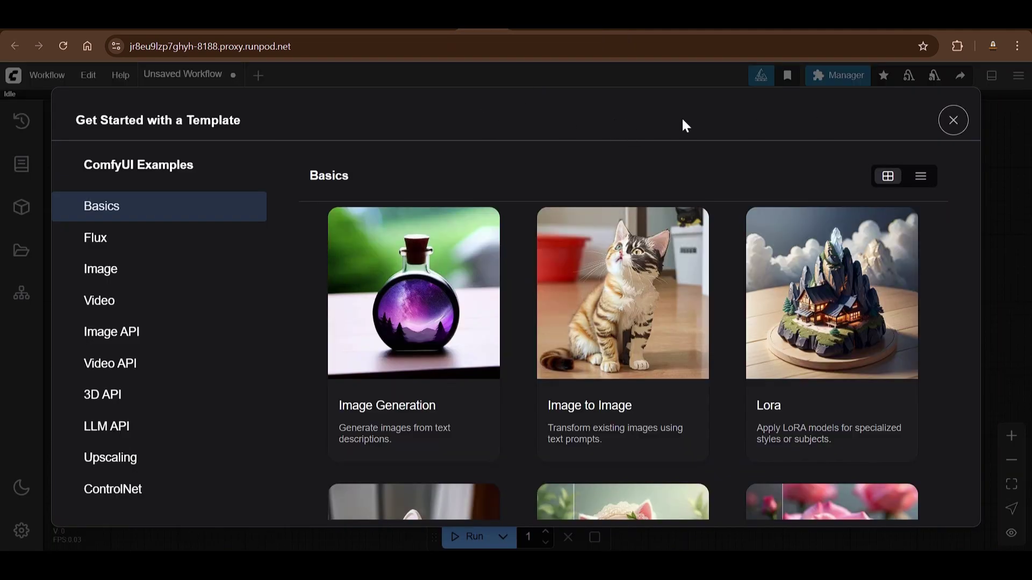
{"action": "left_click", "coordinate": [955, 129]}
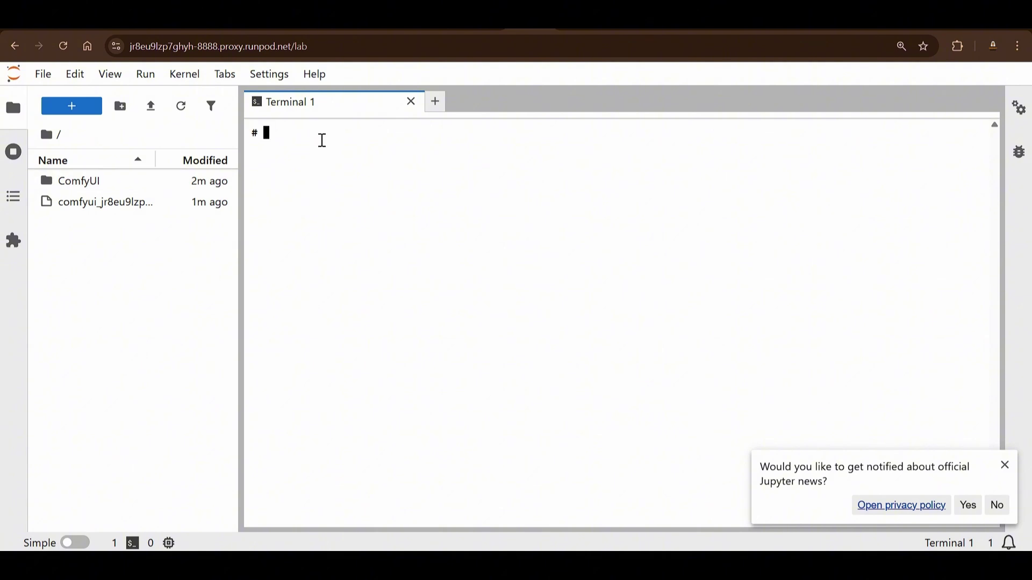
Run pwd, then move into workspace and ComfyUI, listing each folder's contents.
{"action": "type", "text": "pwd"}
{"action": "key", "text": "Return"}
{"action": "key", "text": "ctrl+plus"}
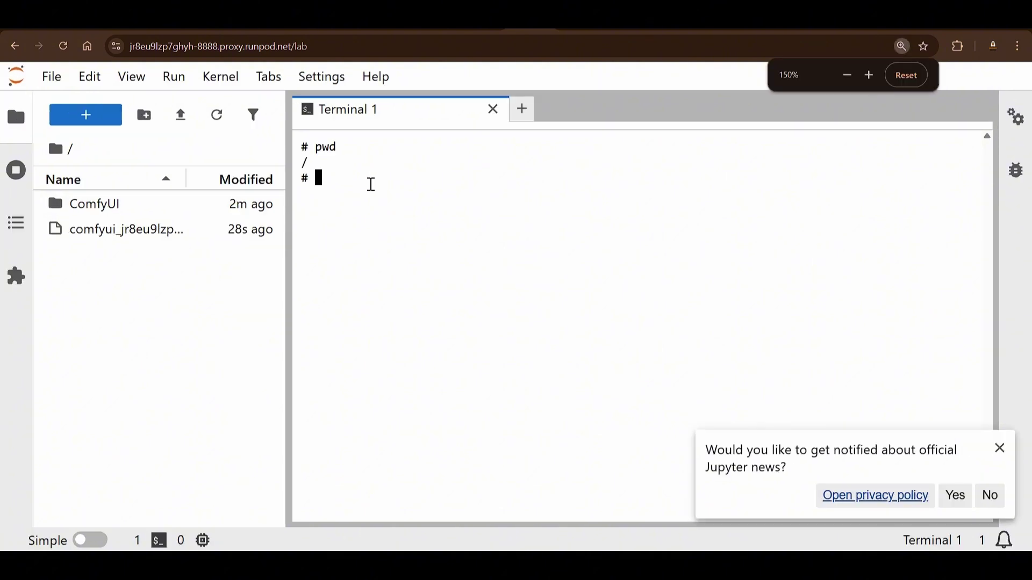
{"action": "type", "text": "cd workspace"}
{"action": "key", "text": "Return"}
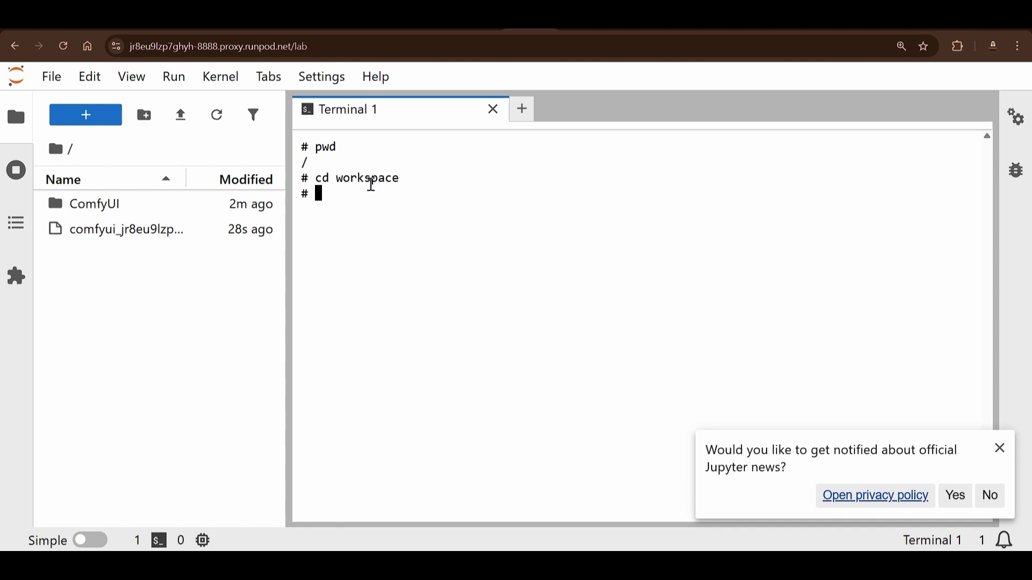
{"action": "type", "text": "ls"}
{"action": "key", "text": "Return"}
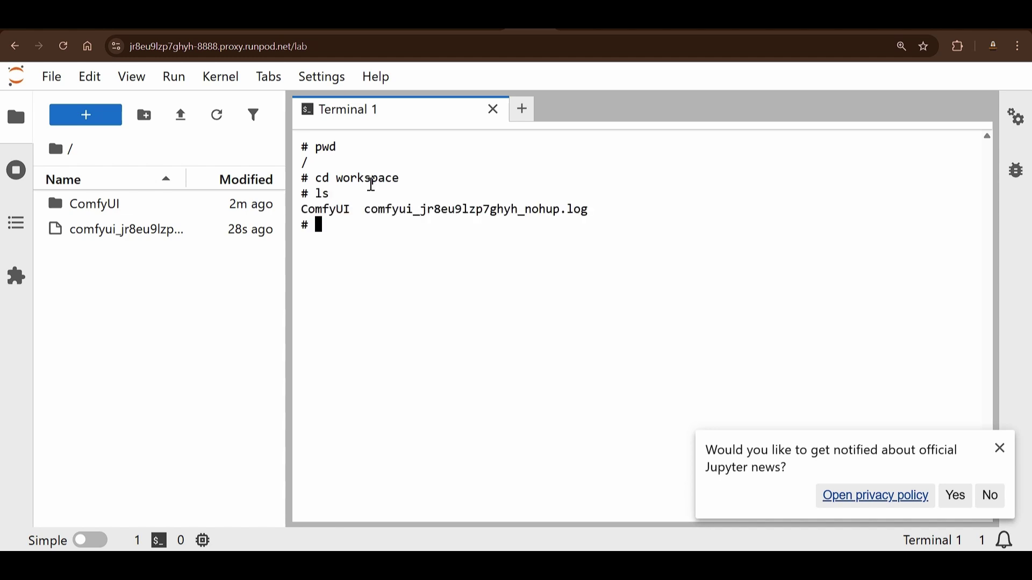
{"action": "type", "text": "cd ComfyUI"}
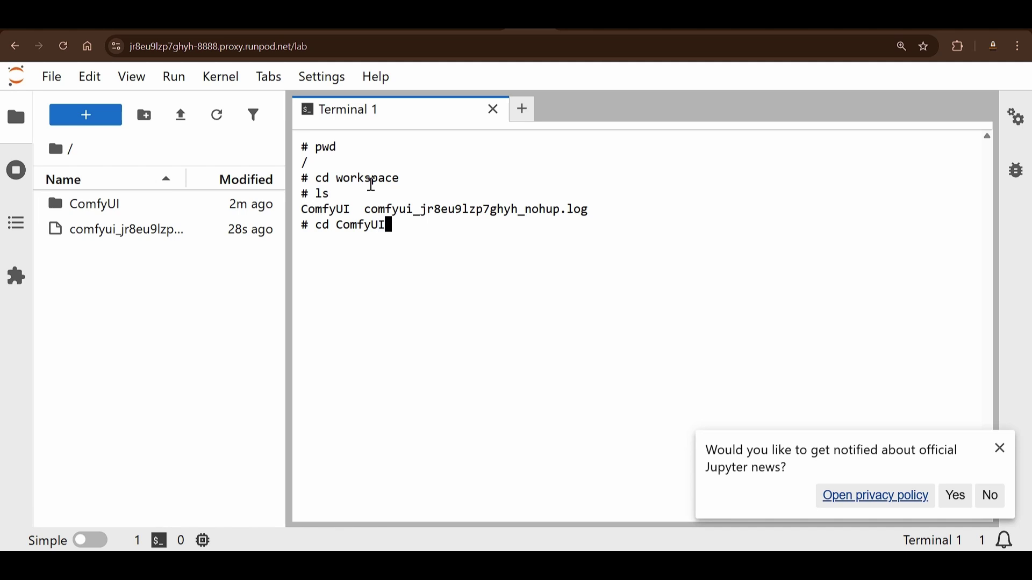
{"action": "key", "text": "Return"}
{"action": "type", "text": "ls"}
{"action": "key", "text": "Return"}
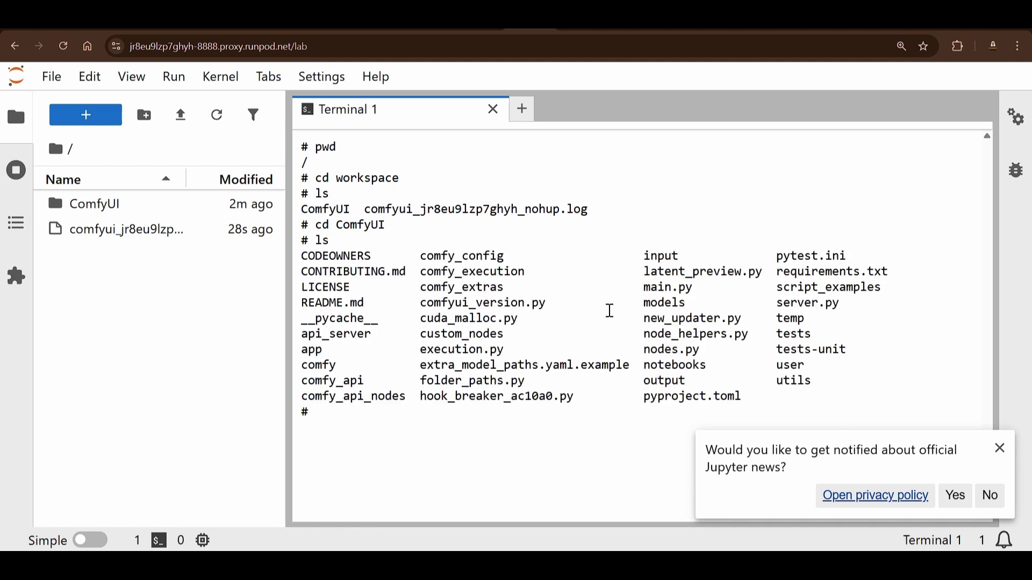
Enter models, dismiss the Jupyter news notice, then enter checkpoints and list only put_checkpoints_here.
{"action": "type", "text": "cd models"}
{"action": "double_click", "coordinate": [666, 303]}
{"action": "left_click", "coordinate": [500, 414]}
{"action": "key", "text": "Return"}
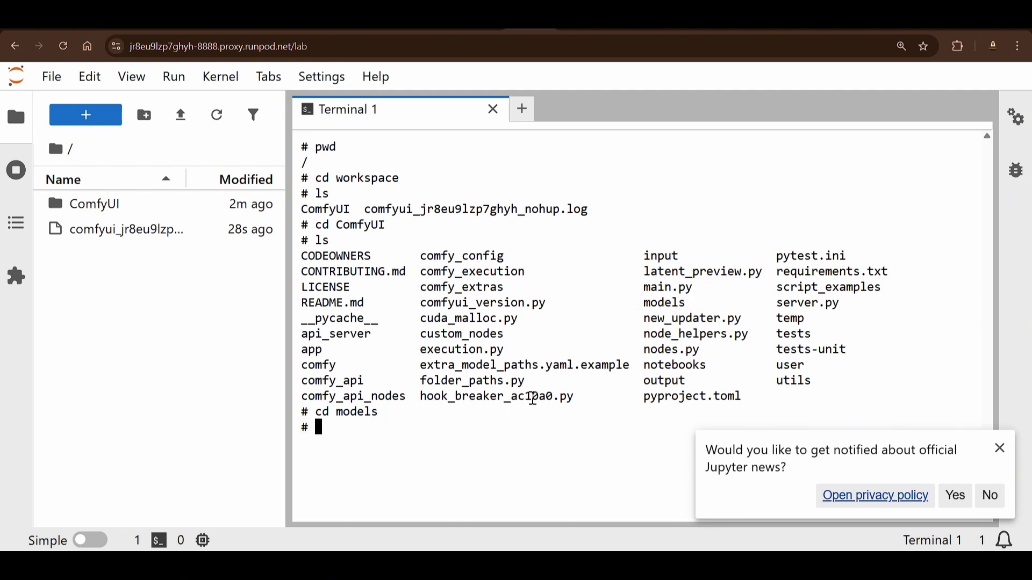
{"action": "type", "text": "ls"}
{"action": "key", "text": "Return"}
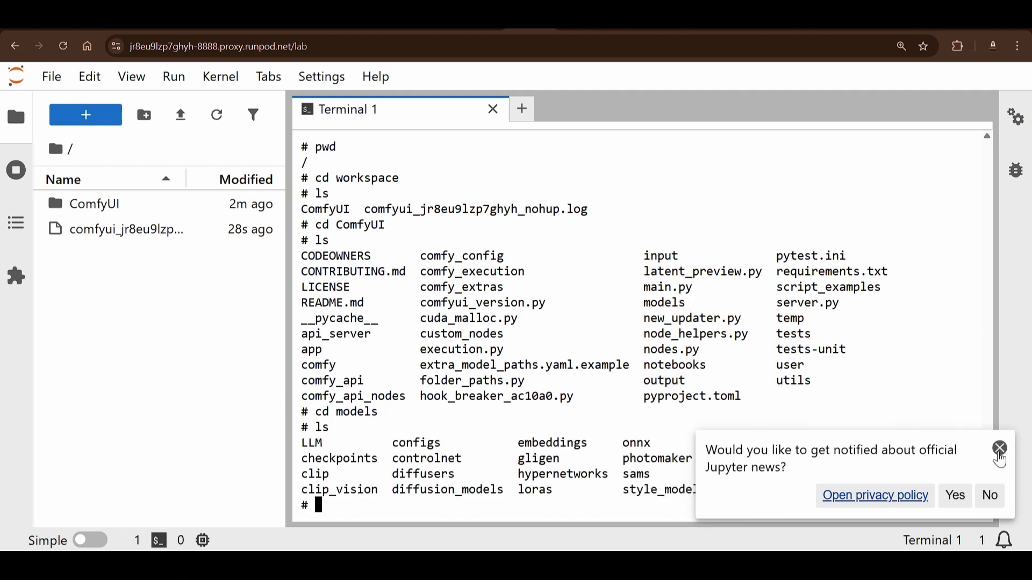
{"action": "left_click", "coordinate": [990, 495]}
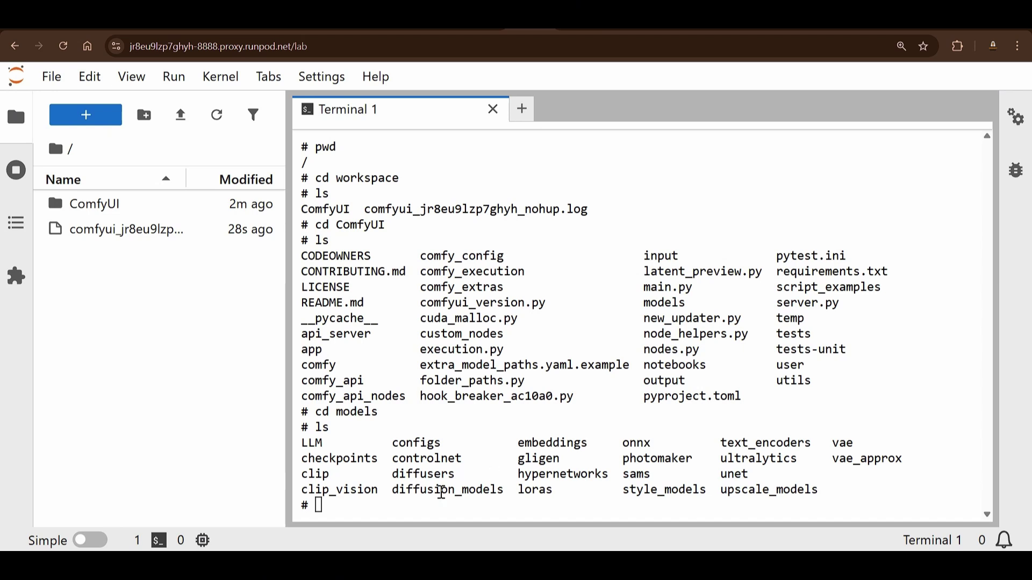
{"action": "left_click", "coordinate": [411, 503]}
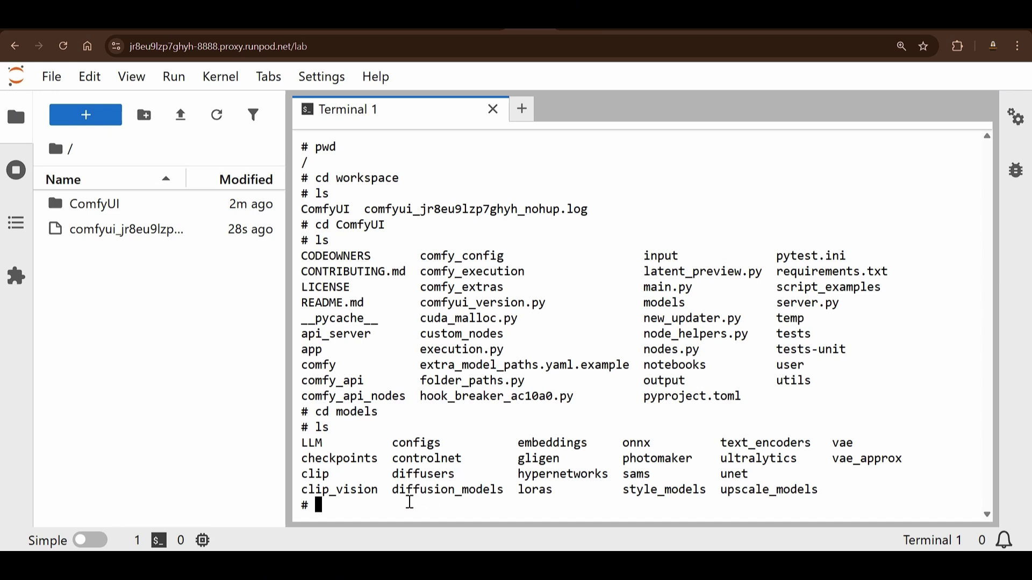
{"action": "double_click", "coordinate": [348, 463]}
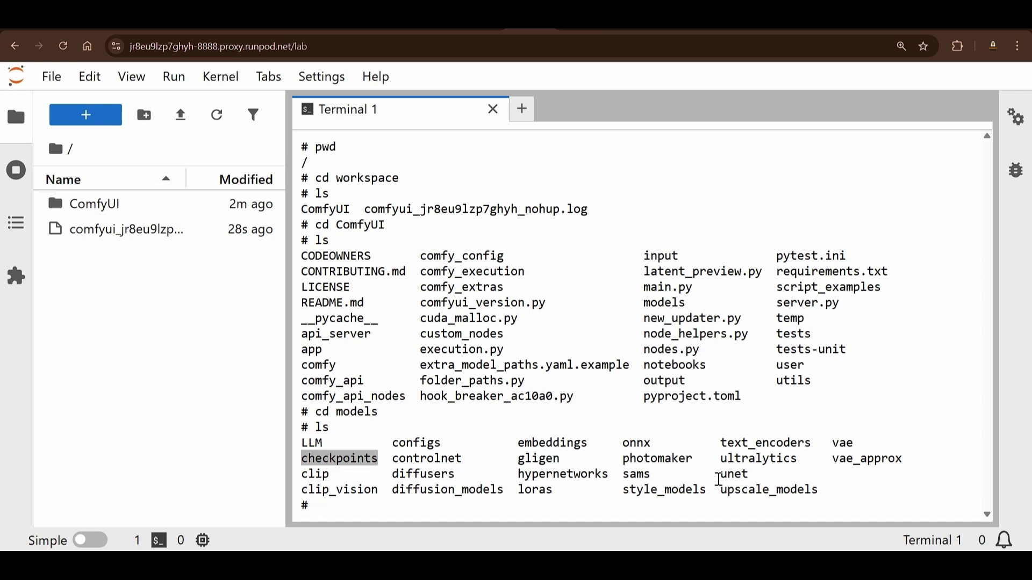
{"action": "double_click", "coordinate": [538, 492]}
{"action": "left_click", "coordinate": [470, 504]}
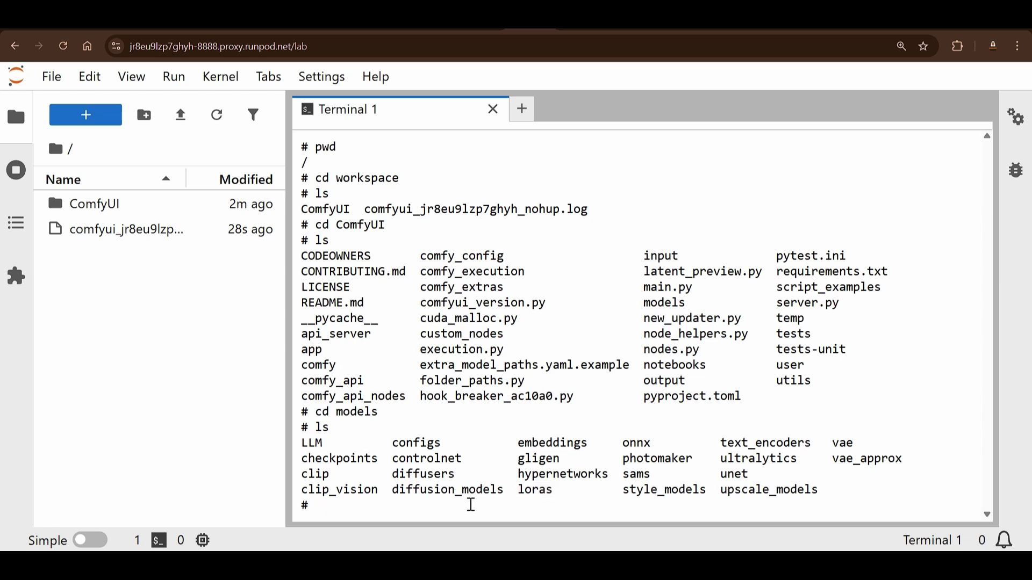
{"action": "type", "text": "cd "}
{"action": "type", "text": "checkpoints"}
{"action": "key", "text": "Return"}
{"action": "type", "text": "ls"}
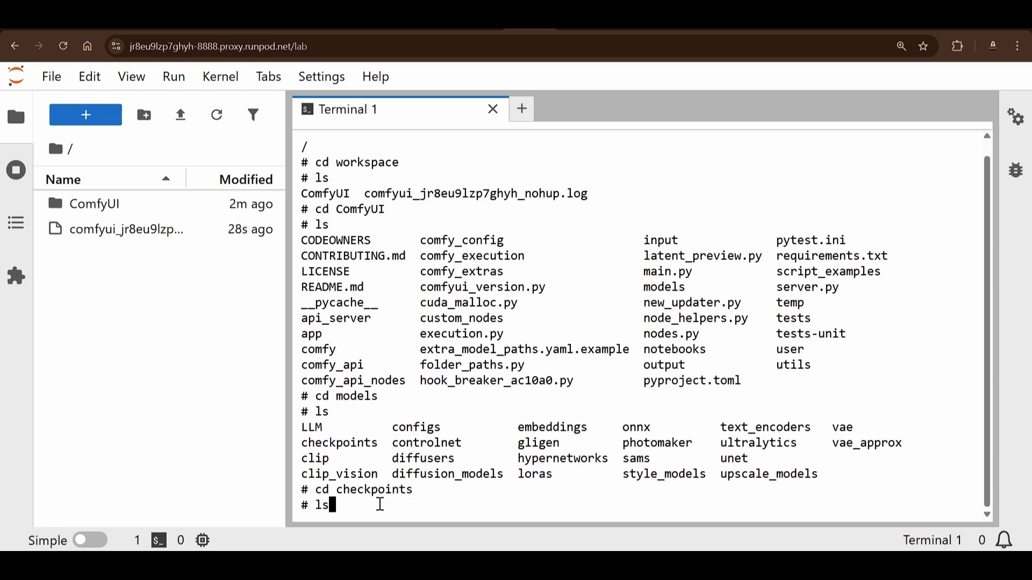
{"action": "key", "text": "Return"}
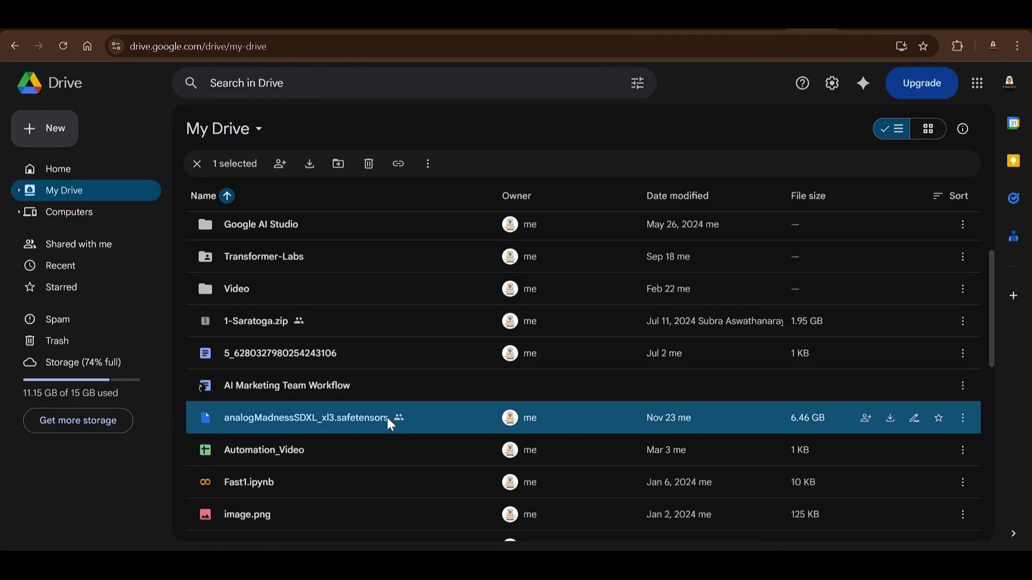
Copy the analogMadnessSDXL_xl3.safetensors share link into Notepad and copy its file ID.
{"action": "left_click", "coordinate": [866, 419]}
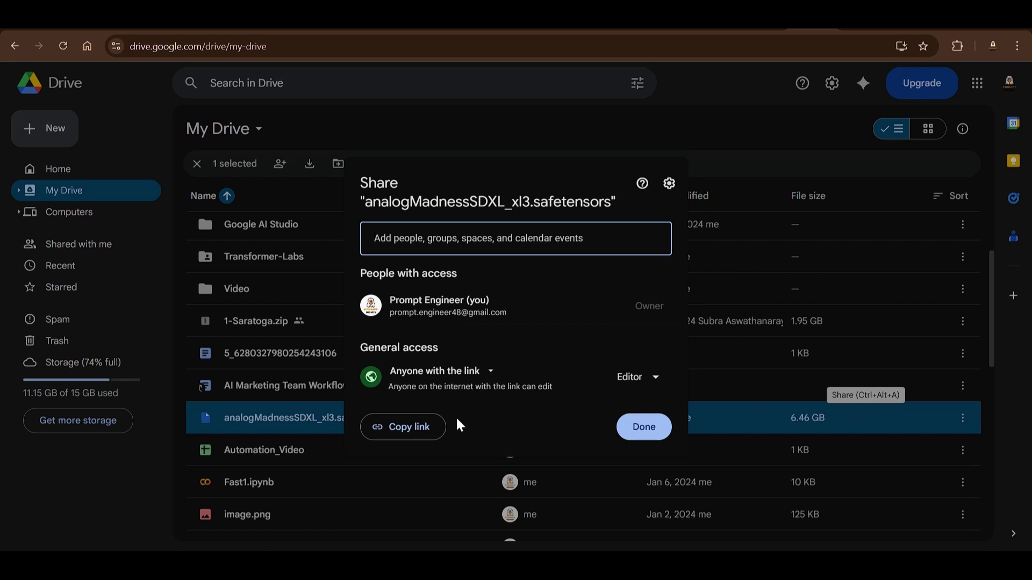
{"action": "left_click", "coordinate": [409, 427]}
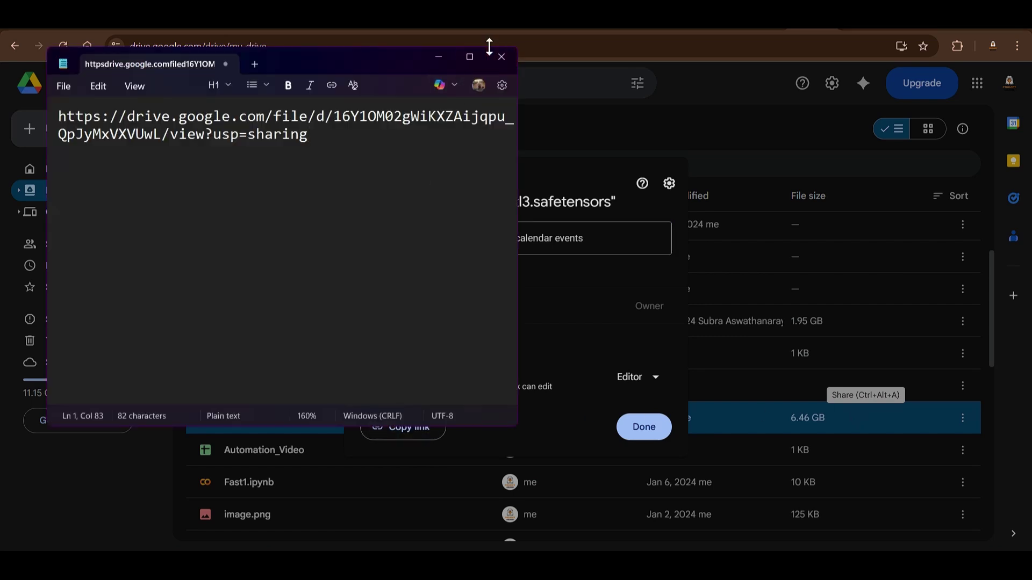
{"action": "left_click", "coordinate": [477, 58]}
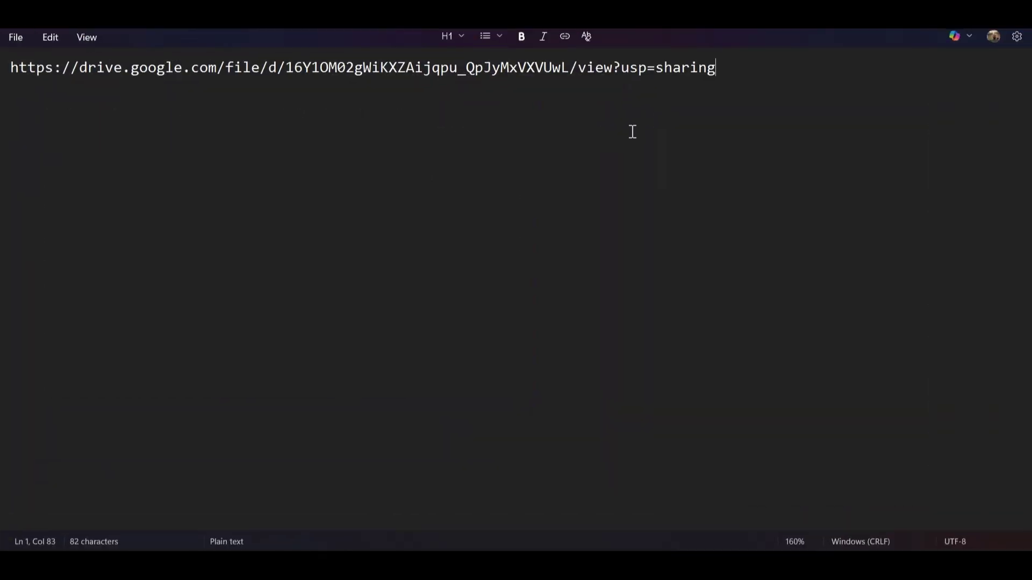
{"action": "left_click_drag", "start_coordinate": [286, 68], "coordinate": [455, 76]}
{"action": "left_click", "coordinate": [454, 82]}
{"action": "left_click_drag", "start_coordinate": [287, 67], "coordinate": [571, 67]}
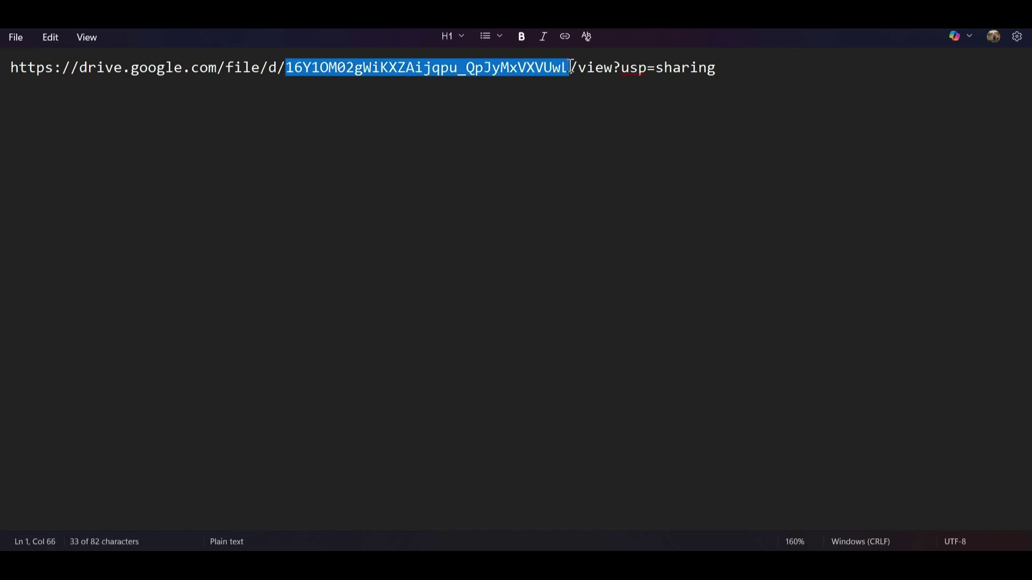
{"action": "key", "text": "ctrl+c"}
Paste the file ID and a gdown download command on new lines below the link.
{"action": "left_click", "coordinate": [301, 107]}
{"action": "left_click", "coordinate": [770, 65]}
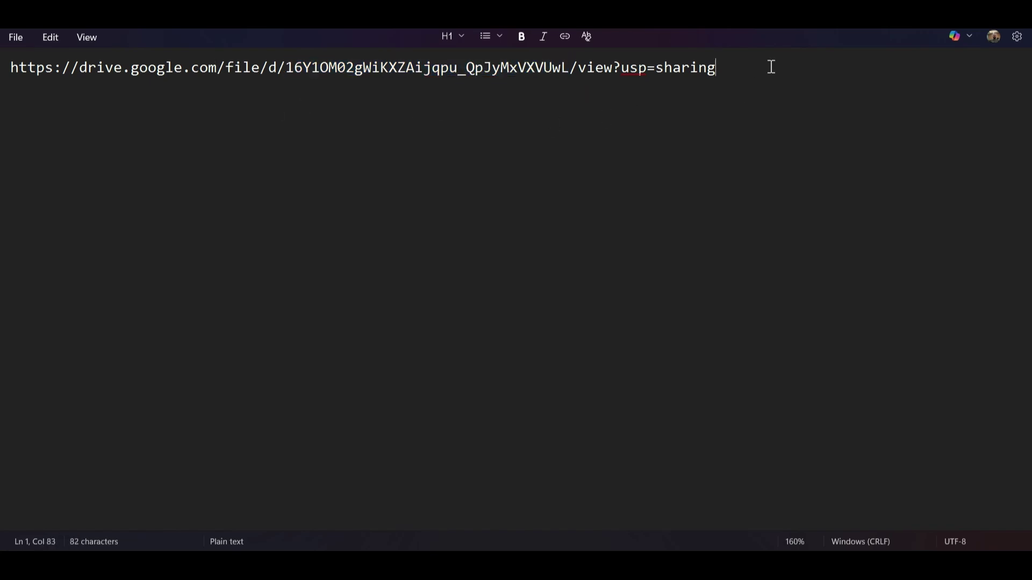
{"action": "key", "text": "Return"}
{"action": "key", "text": "Return"}
{"action": "key", "text": "ctrl+v"}
{"action": "key", "text": "Return"}
{"action": "key", "text": "Return"}
{"action": "key", "text": "ctrl+v"}
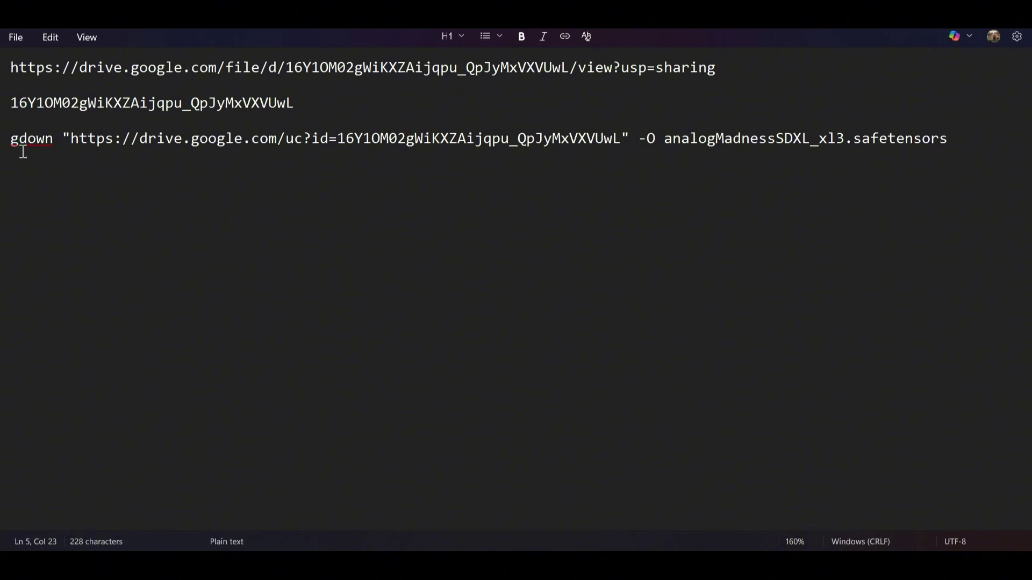
{"action": "left_click_drag", "start_coordinate": [12, 139], "coordinate": [446, 152]}
{"action": "left_click", "coordinate": [436, 221]}
Run pip install gdown in the JupyterLab terminal, confirming gdown 5.2.0 is already satisfied.
{"action": "left_click", "coordinate": [531, 561]}
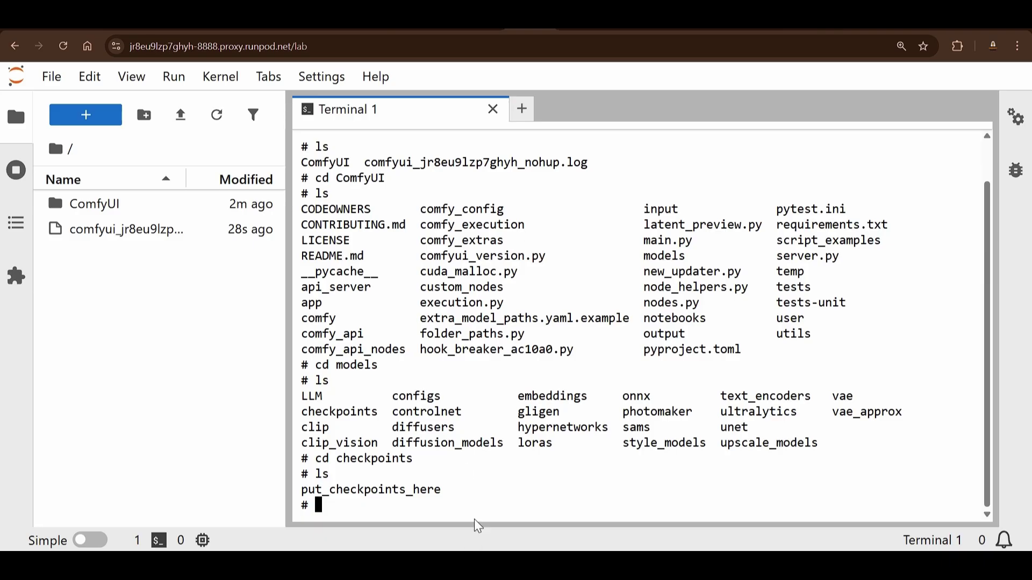
{"action": "type", "text": "pip install g"}
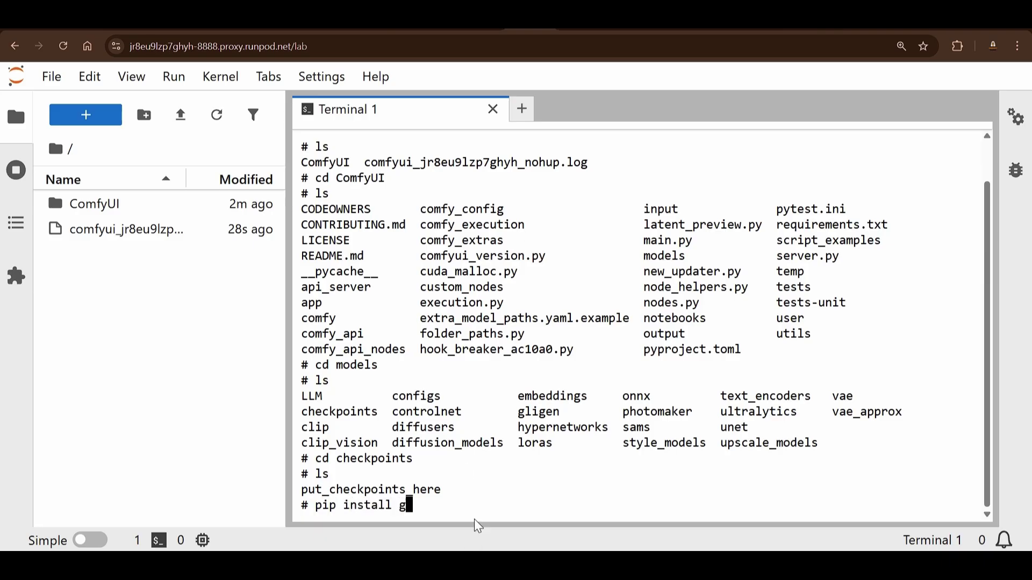
{"action": "type", "text": "down"}
{"action": "key", "text": "Return"}
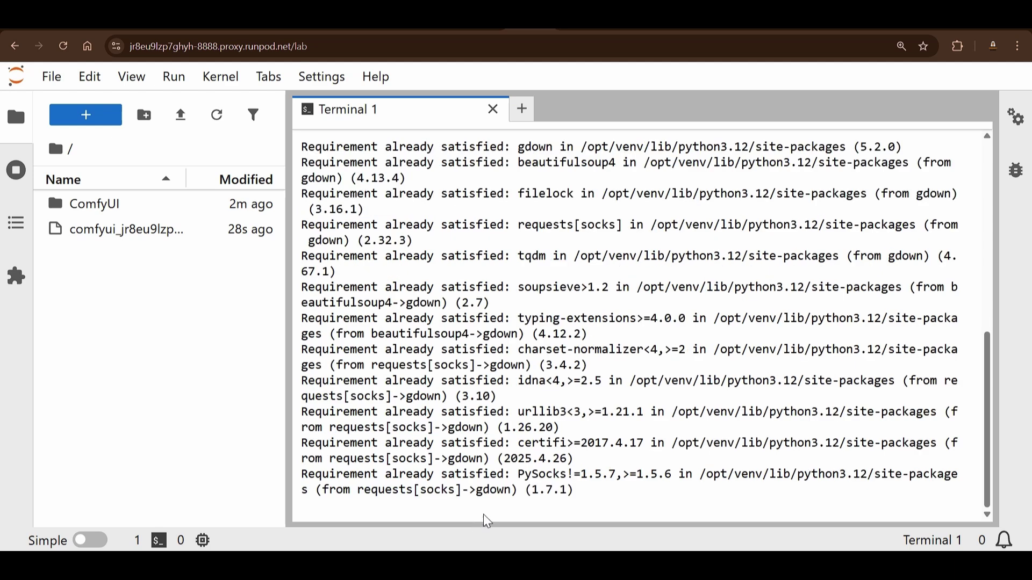
Check the gdown line's file ID and output name in Notepad, then copy the whole command.
{"action": "key", "text": "alt+Tab"}
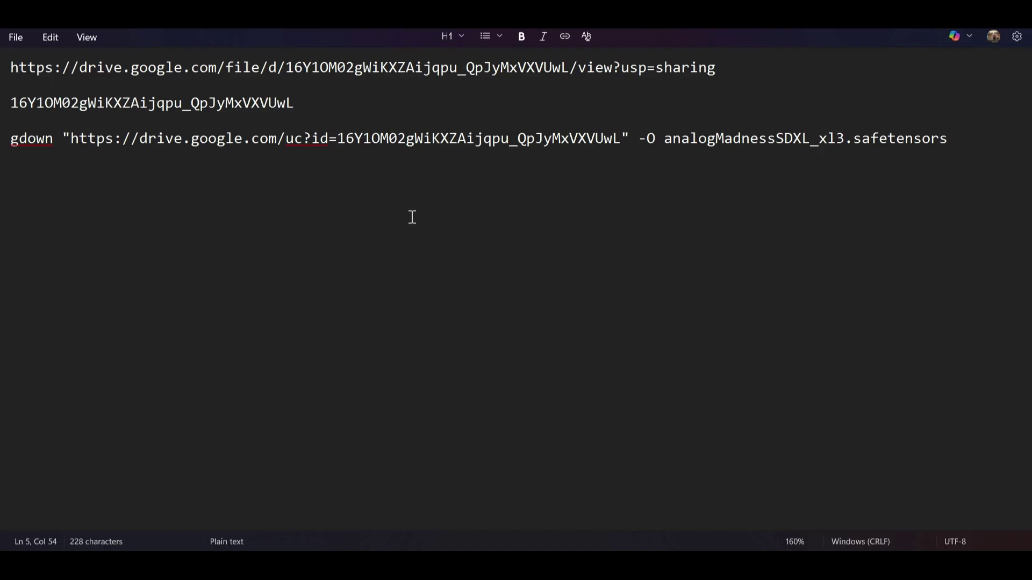
{"action": "left_click_drag", "start_coordinate": [122, 139], "coordinate": [198, 139]}
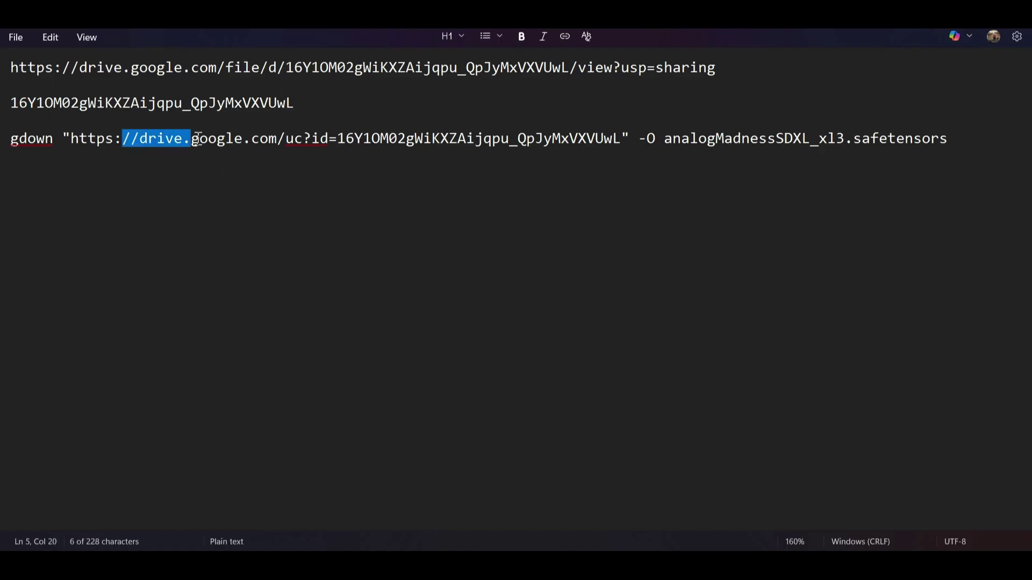
{"action": "left_click", "coordinate": [510, 138]}
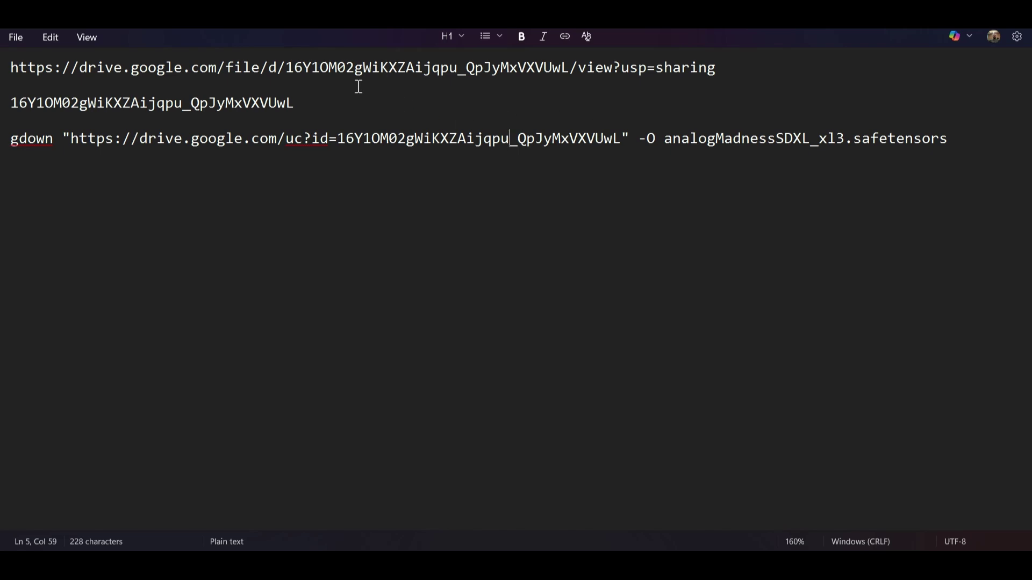
{"action": "left_click", "coordinate": [139, 103]}
{"action": "left_click_drag", "start_coordinate": [296, 103], "coordinate": [3, 107]}
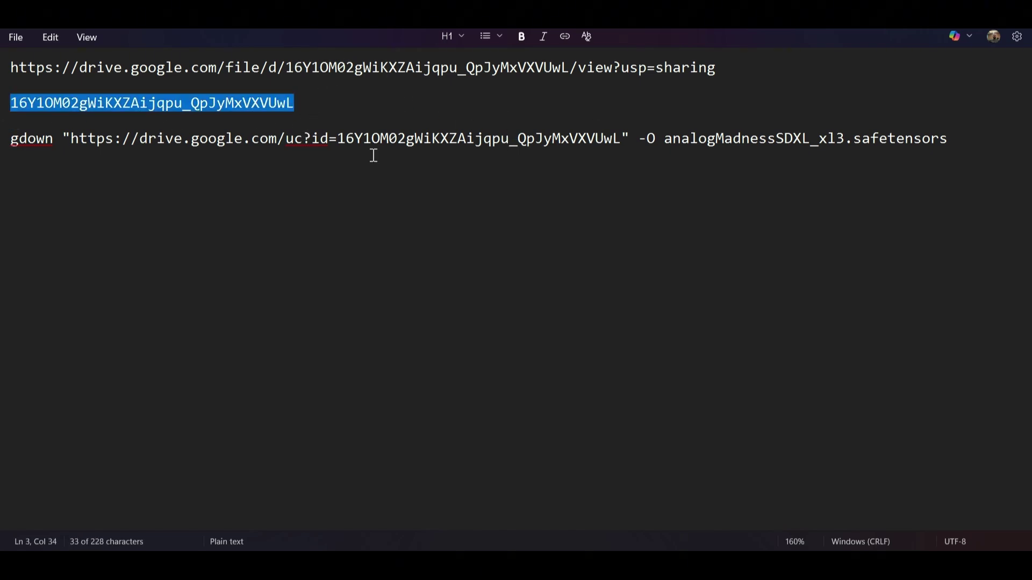
{"action": "left_click_drag", "start_coordinate": [337, 138], "coordinate": [678, 146]}
{"action": "left_click", "coordinate": [821, 222]}
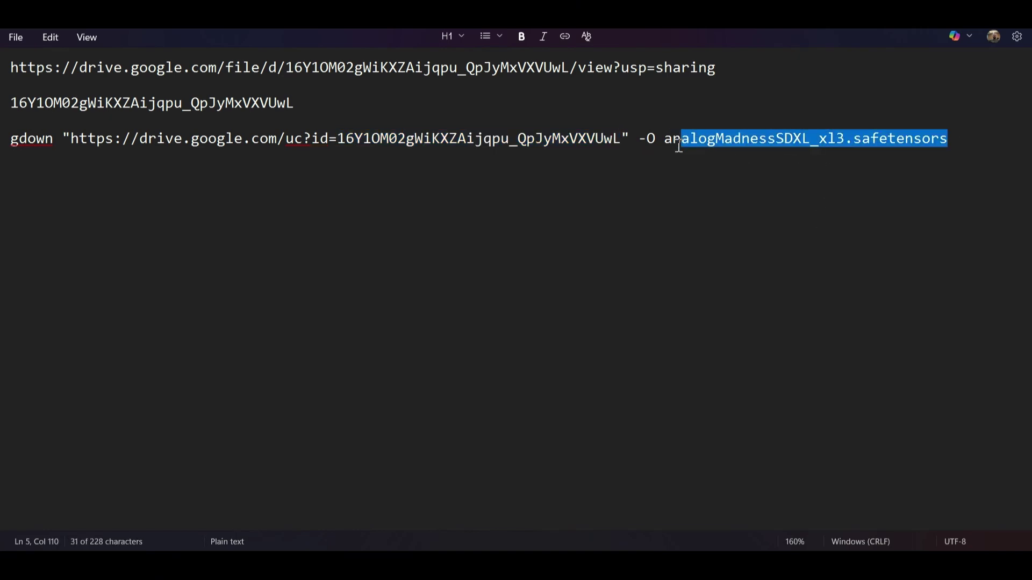
{"action": "left_click", "coordinate": [800, 143]}
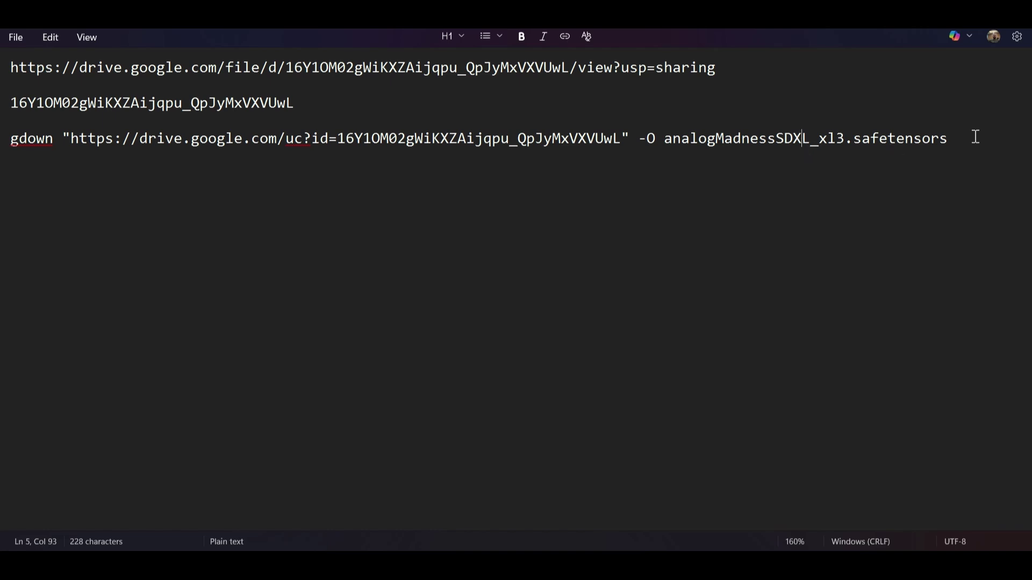
{"action": "left_click_drag", "start_coordinate": [974, 138], "coordinate": [3, 139]}
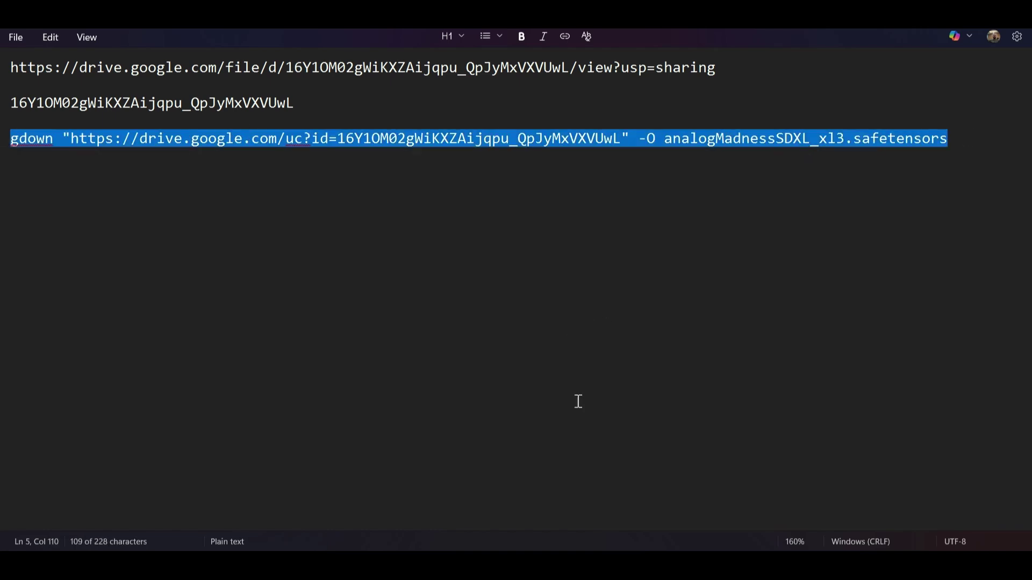
{"action": "left_click", "coordinate": [568, 548]}
Run the gdown download into checkpoints, then open a second terminal and check its directory with pwd.
{"action": "key", "text": "ctrl+v"}
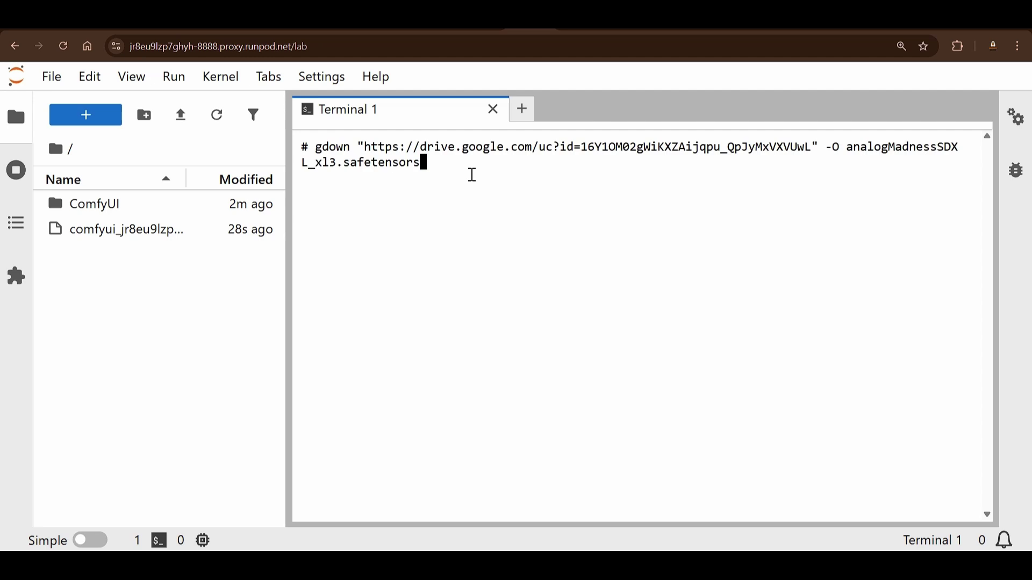
{"action": "key", "text": "Return"}
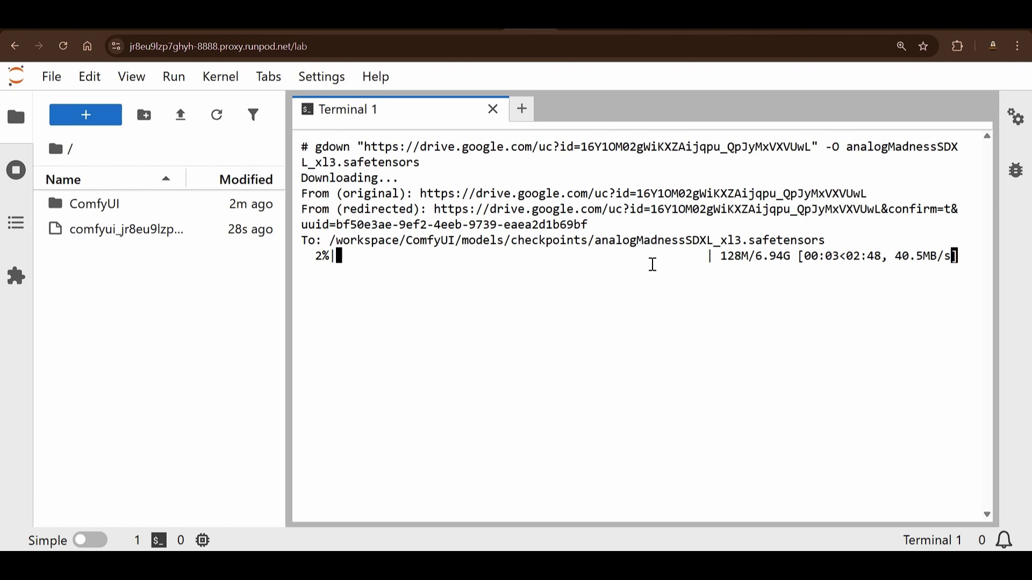
{"action": "left_click", "coordinate": [522, 108]}
{"action": "scroll", "coordinate": [665, 311], "scroll_direction": "down", "scroll_amount": 5}
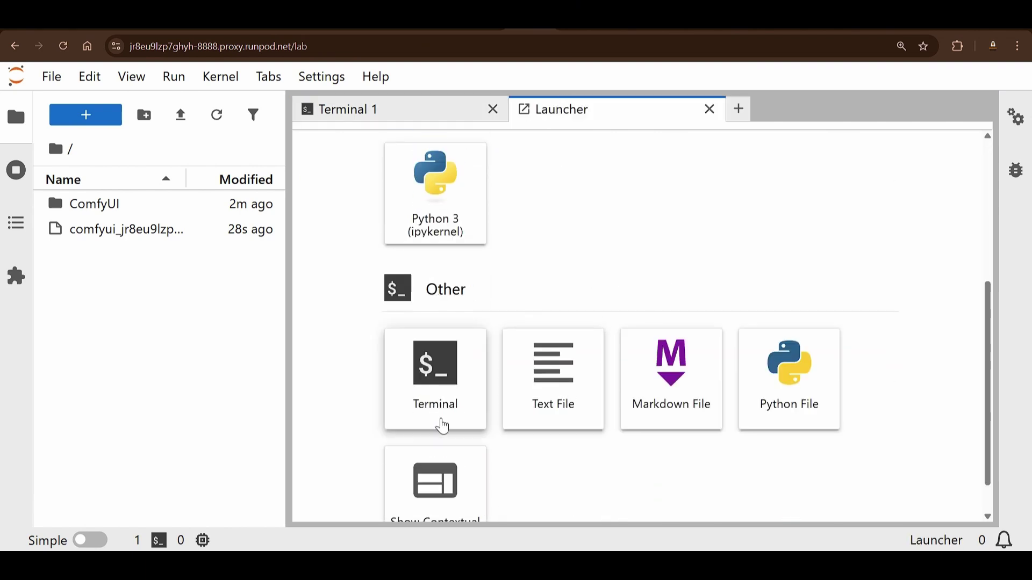
{"action": "left_click", "coordinate": [396, 388]}
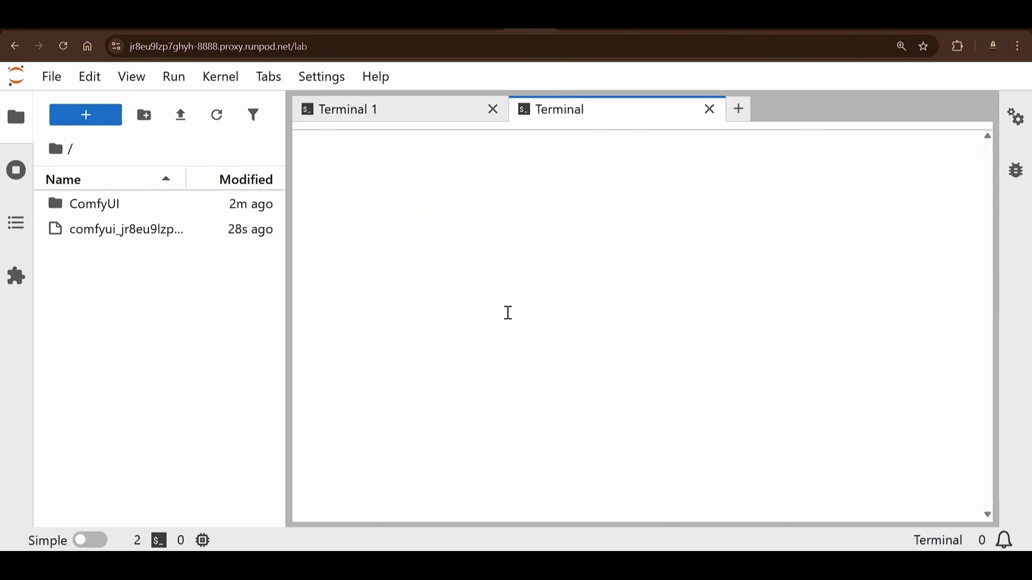
{"action": "type", "text": "pwd"}
{"action": "key", "text": "Return"}
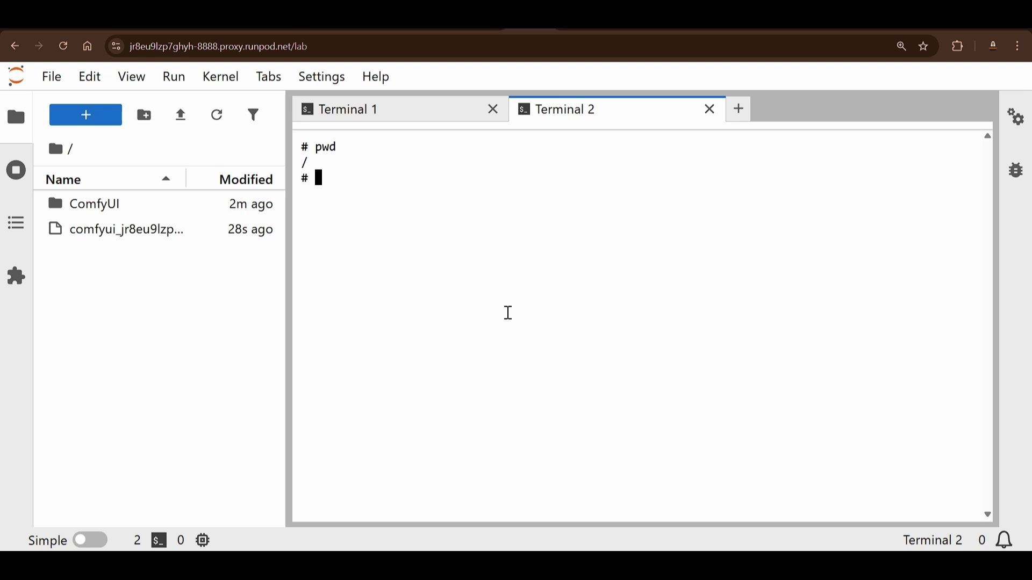
Browse the file browser to ComfyUI/models and copy a link to the loras folder.
{"action": "double_click", "coordinate": [142, 203]}
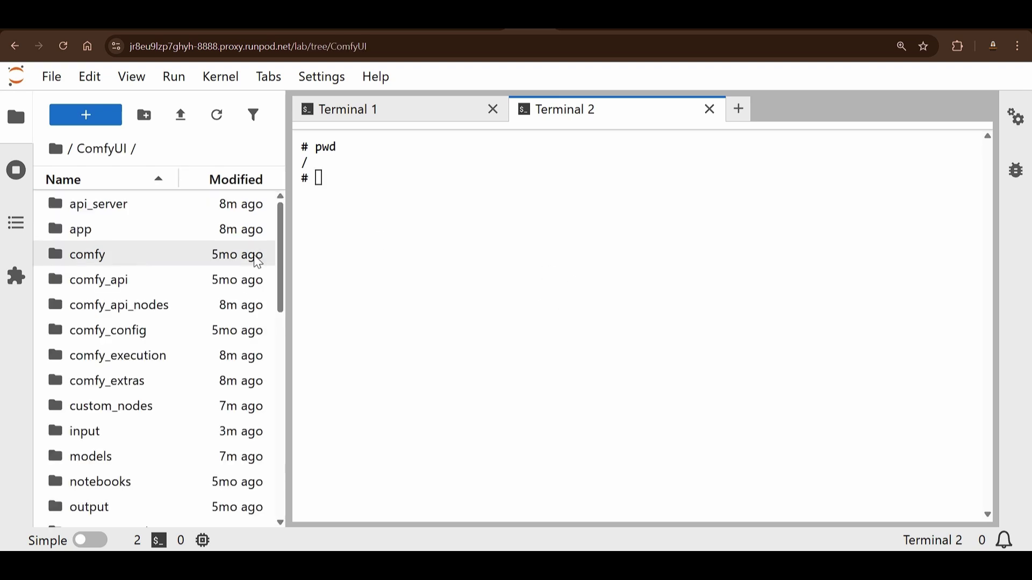
{"action": "left_click", "coordinate": [368, 189]}
{"action": "type", "text": "cd wor"}
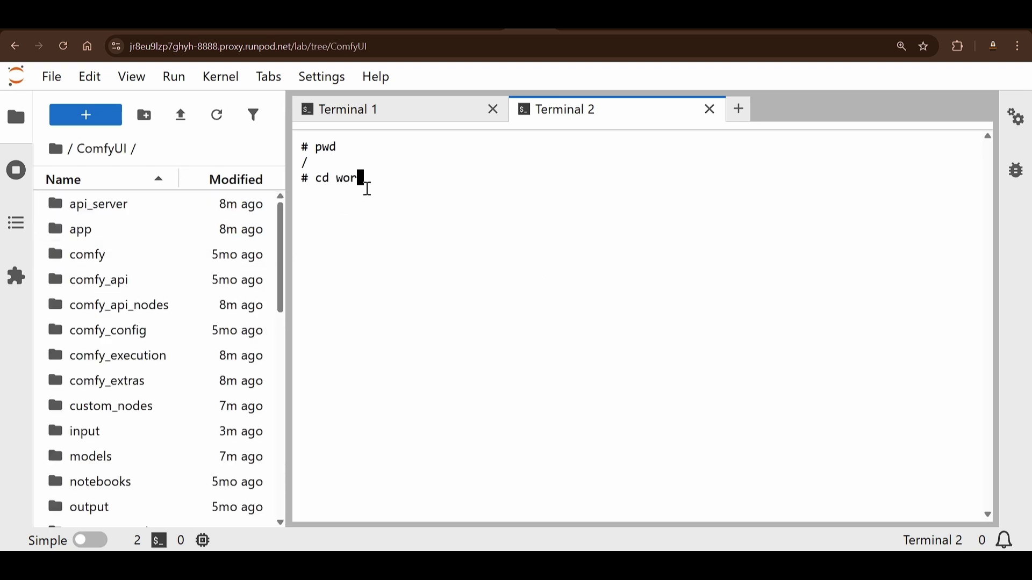
{"action": "key", "text": "BackSpace"}
{"action": "key", "text": "BackSpace"}
{"action": "scroll", "coordinate": [185, 309], "scroll_direction": "down", "scroll_amount": 5}
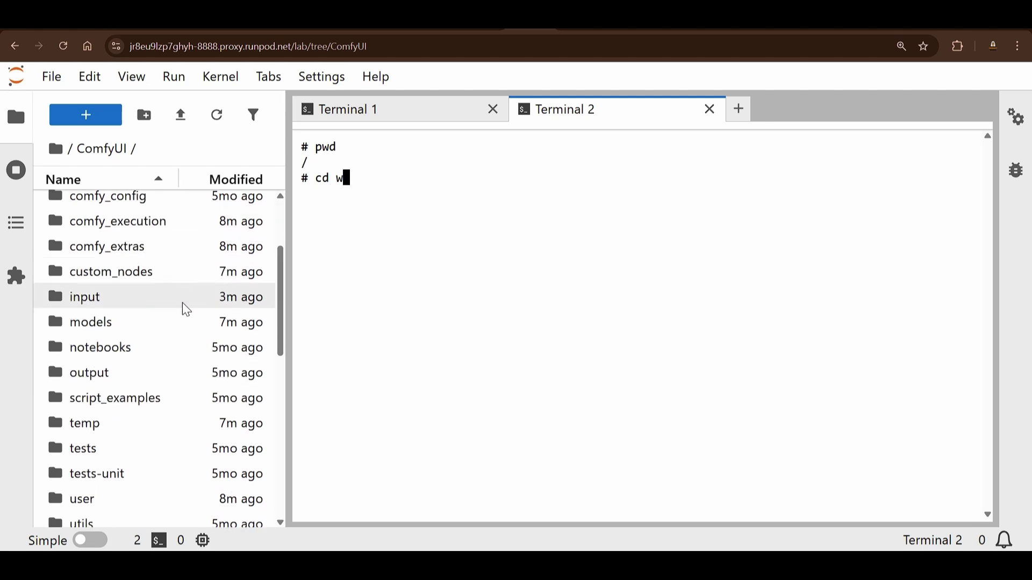
{"action": "scroll", "coordinate": [179, 324], "scroll_direction": "up", "scroll_amount": 3}
{"action": "double_click", "coordinate": [149, 323]}
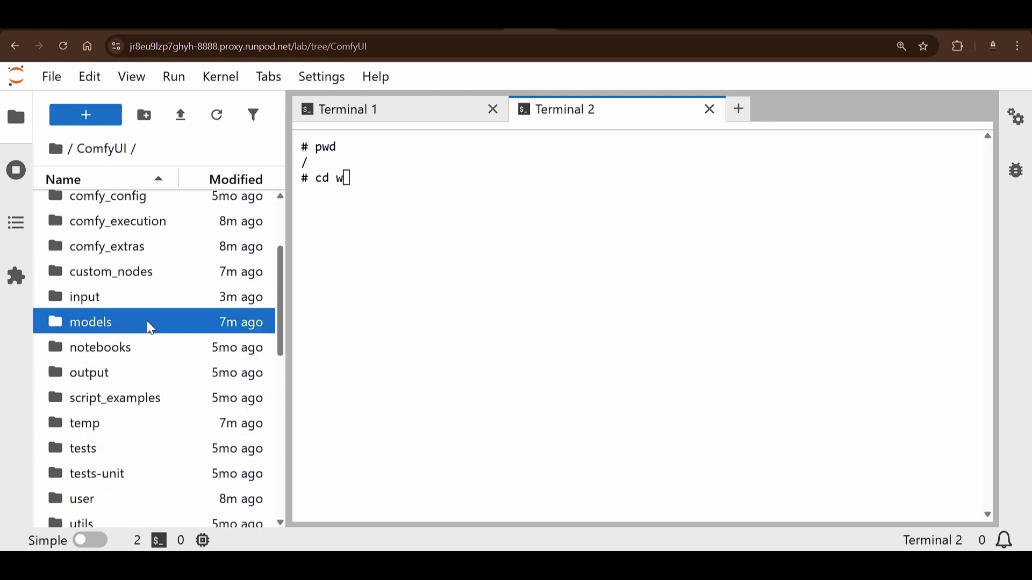
{"action": "left_click", "coordinate": [115, 482]}
{"action": "right_click", "coordinate": [115, 482]}
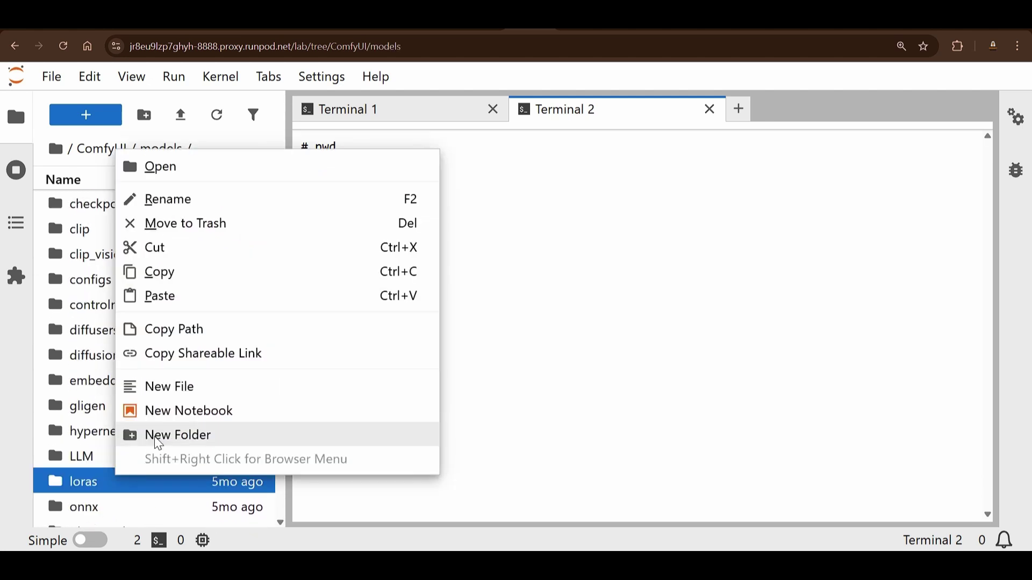
{"action": "left_click", "coordinate": [187, 356]}
Clear the terminal and change into /workspace/ComfyUI/models/loras, confirming it with pwd.
{"action": "left_click", "coordinate": [414, 154]}
{"action": "key", "text": "ctrl+u"}
{"action": "key", "text": "ctrl+l"}
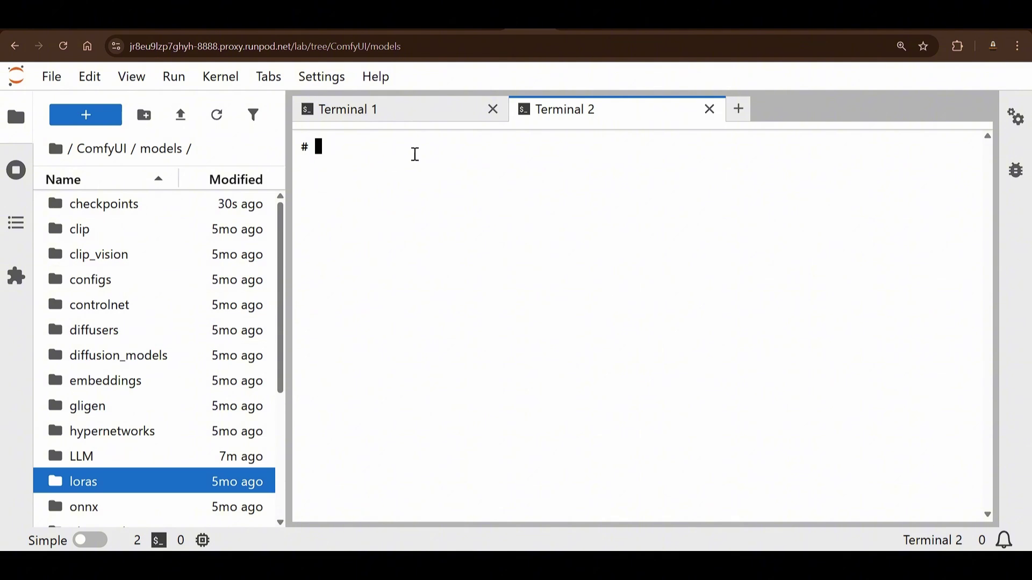
{"action": "type", "text": "cd ComfyUI/models/loras"}
{"action": "key", "text": "Return"}
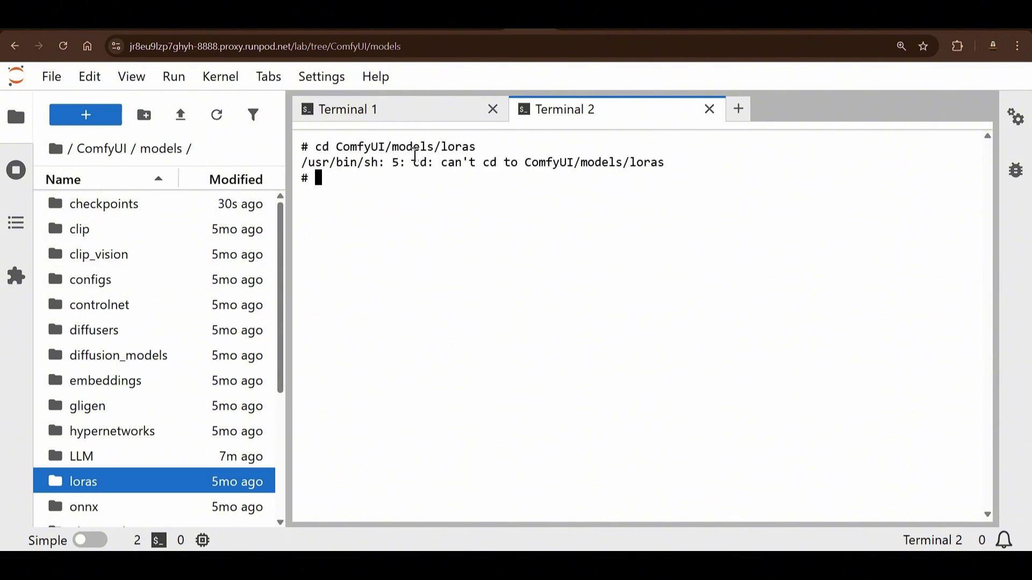
{"action": "type", "text": "cd workspace/ComfyUI/models/loras"}
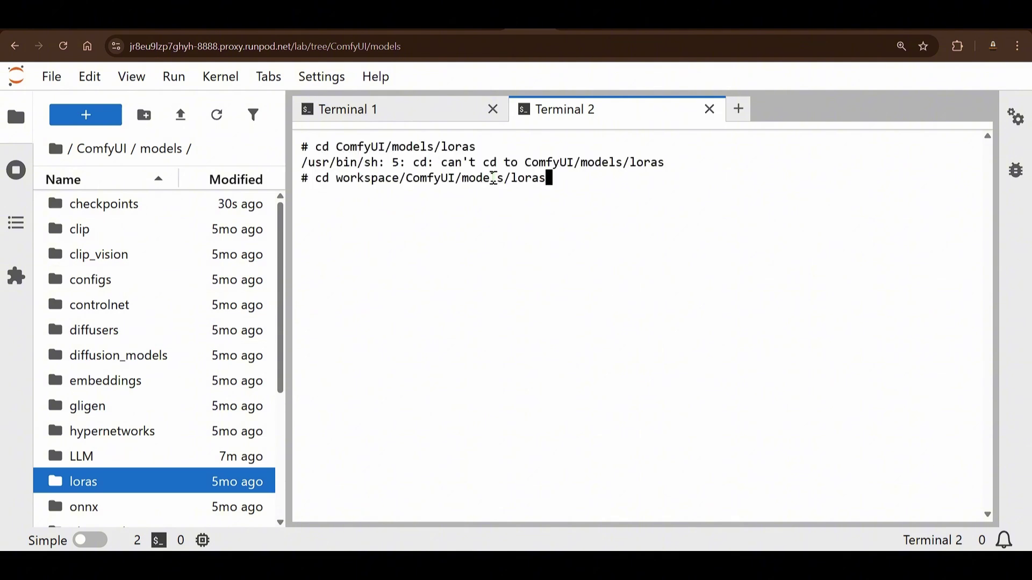
{"action": "key", "text": "Return"}
{"action": "type", "text": "pwd"}
{"action": "key", "text": "Return"}
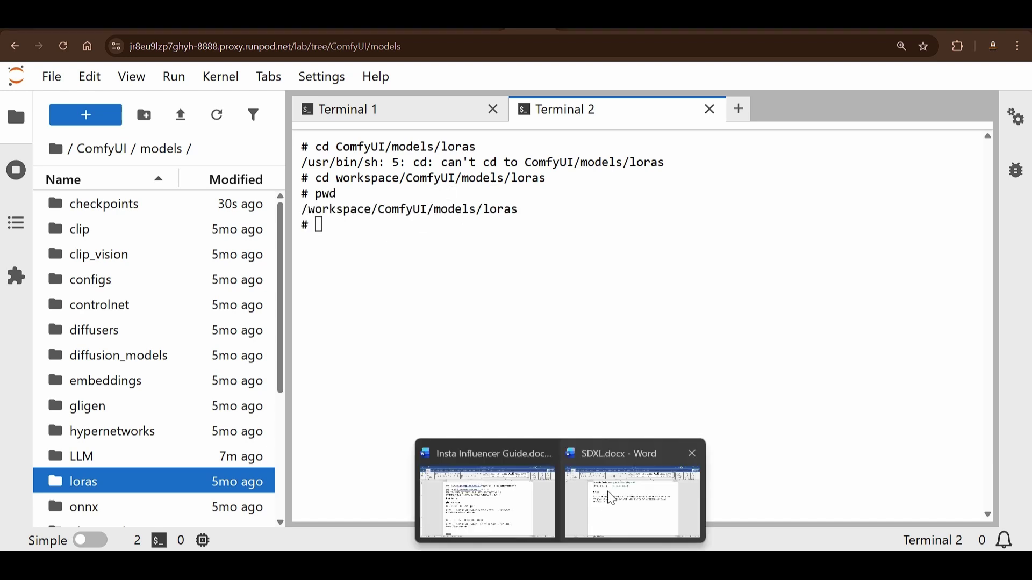
Copy the anyone-with-the-link Drive share link for the 217.9 MB Woman877.v2.safetensors.
{"action": "left_click", "coordinate": [633, 492]}
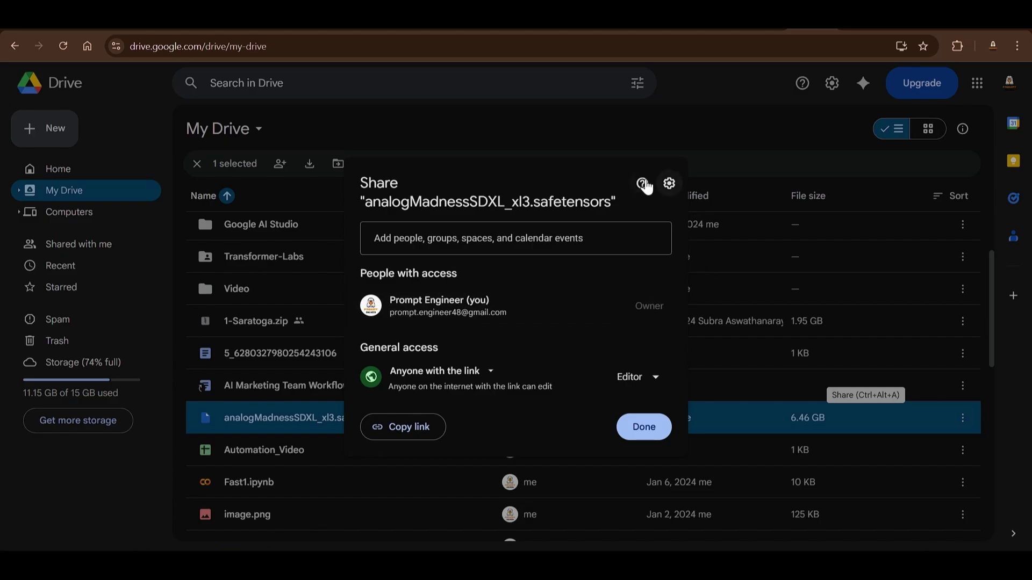
{"action": "left_click", "coordinate": [707, 136]}
{"action": "scroll", "coordinate": [761, 267], "scroll_direction": "down", "scroll_amount": 5}
{"action": "scroll", "coordinate": [577, 397], "scroll_direction": "down", "scroll_amount": 7}
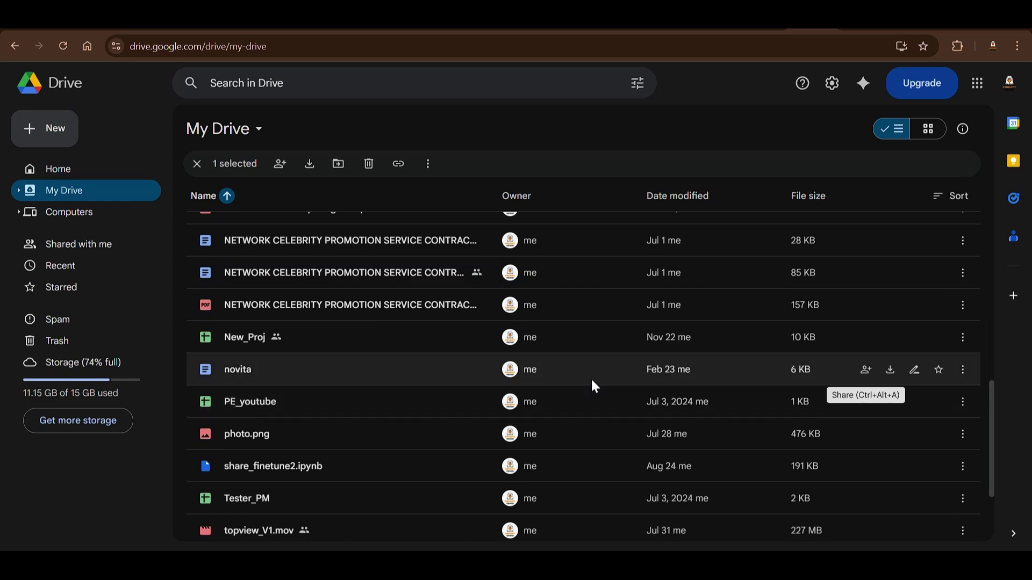
{"action": "left_click", "coordinate": [438, 454]}
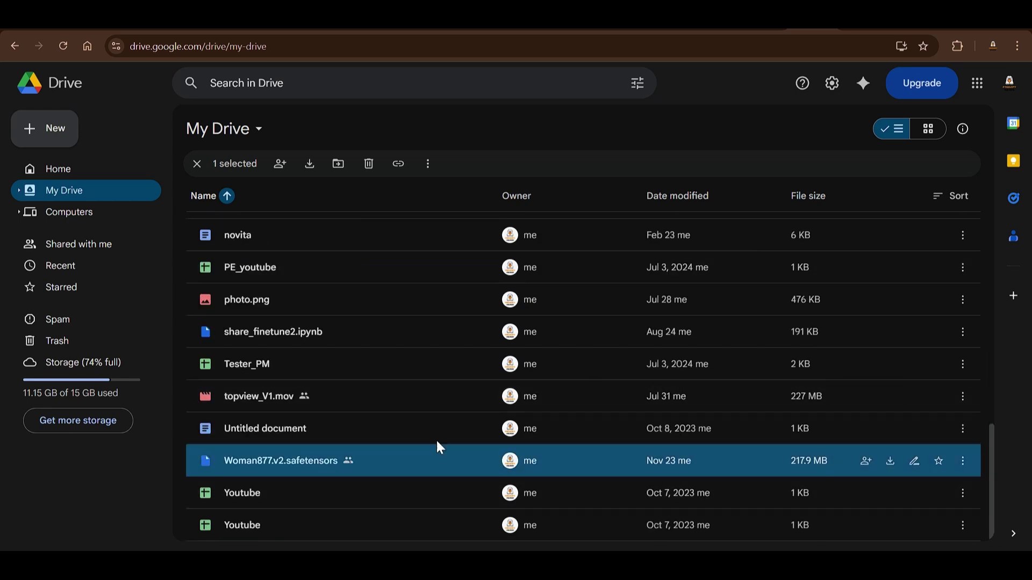
{"action": "left_click", "coordinate": [865, 461]}
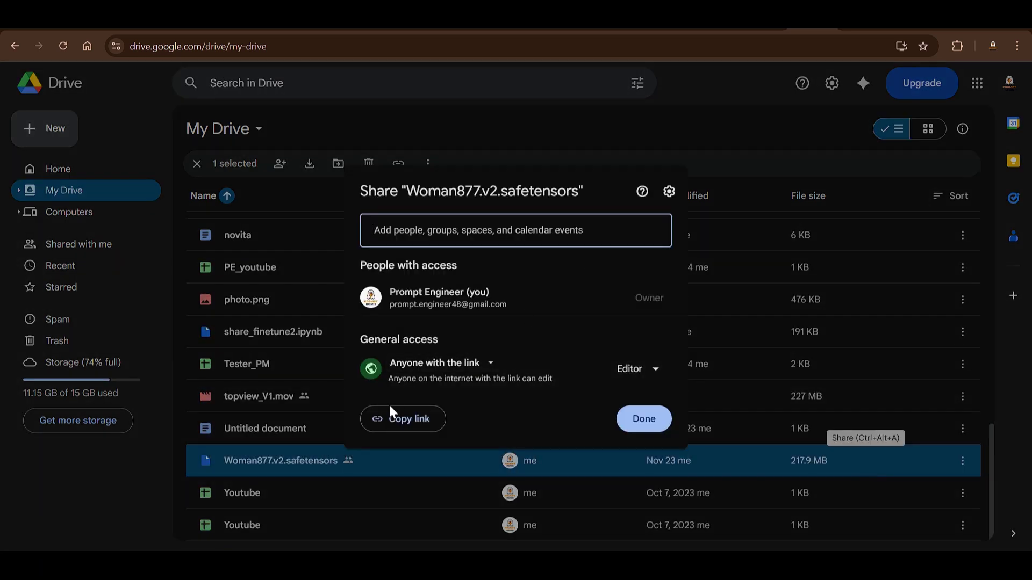
{"action": "left_click", "coordinate": [404, 432]}
{"action": "left_click", "coordinate": [642, 420]}
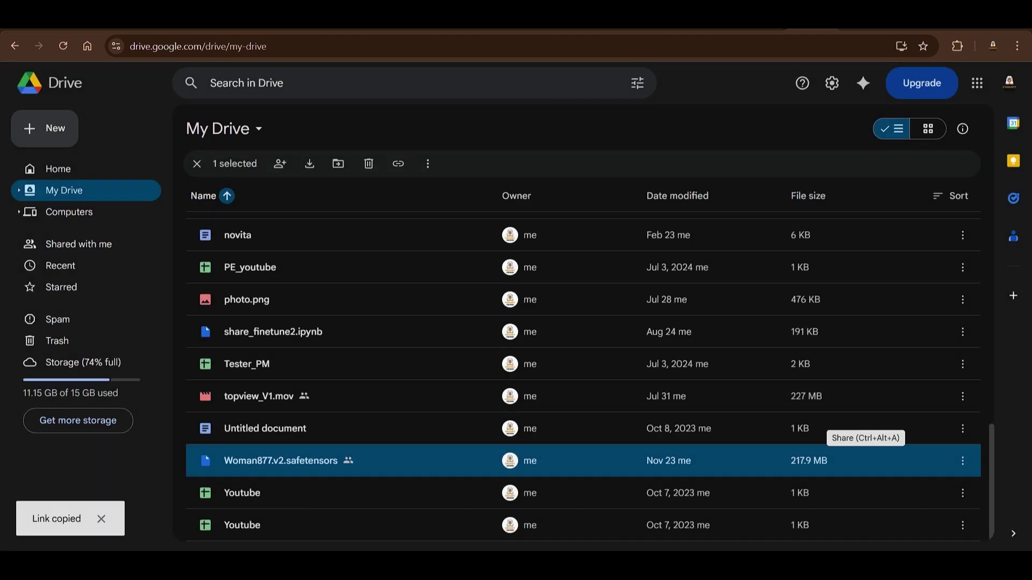
{"action": "left_click", "coordinate": [641, 502]}
{"action": "left_click", "coordinate": [991, 138]}
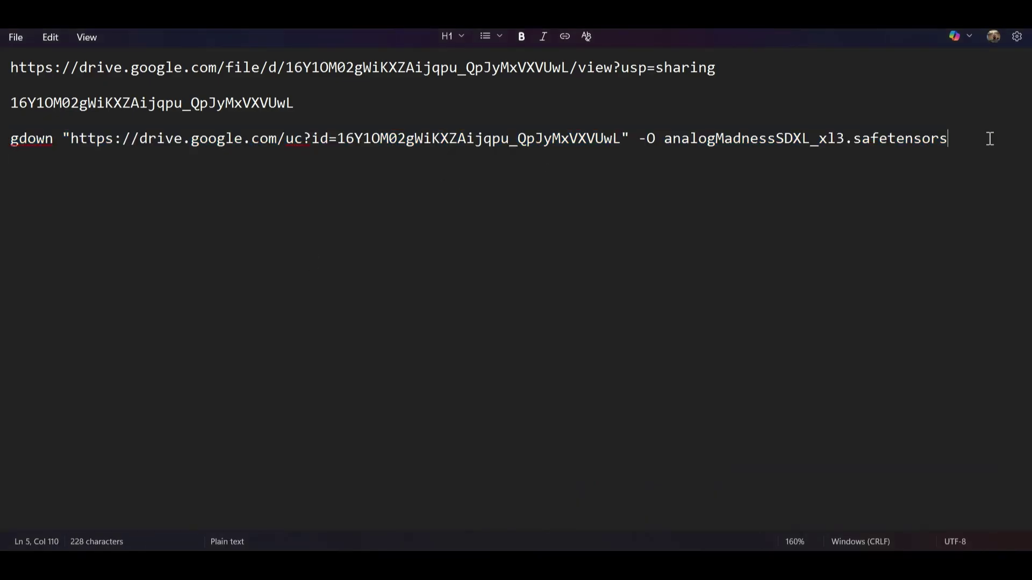
Paste the Woman877 Drive link into the notes and copy its file ID.
{"action": "key", "text": "Return"}
{"action": "key", "text": "Return"}
{"action": "key", "text": "ctrl+v"}
{"action": "double_click", "coordinate": [370, 171]}
{"action": "left_click", "coordinate": [457, 183]}
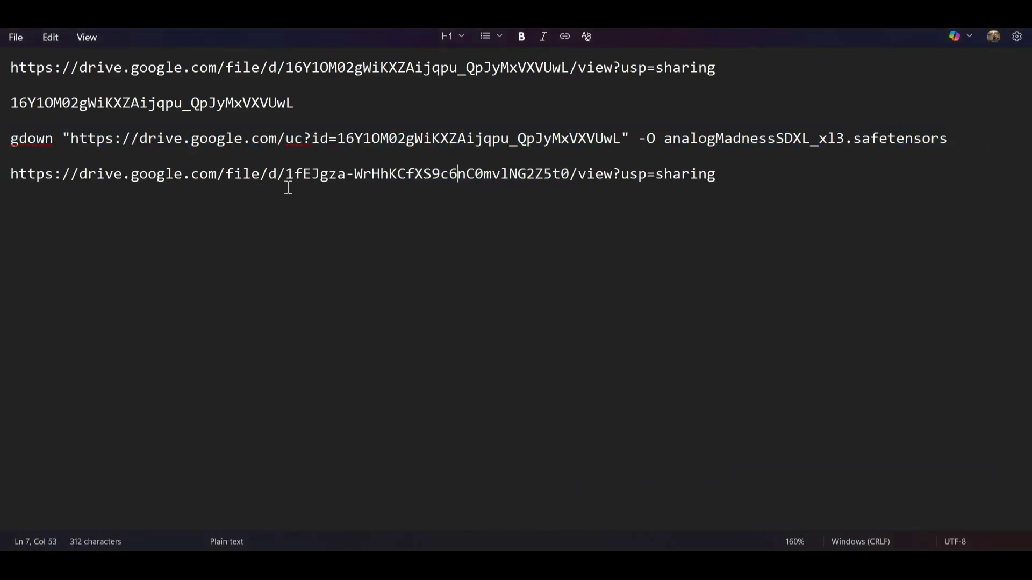
{"action": "left_click_drag", "start_coordinate": [285, 177], "coordinate": [569, 176]}
{"action": "key", "text": "ctrl+c"}
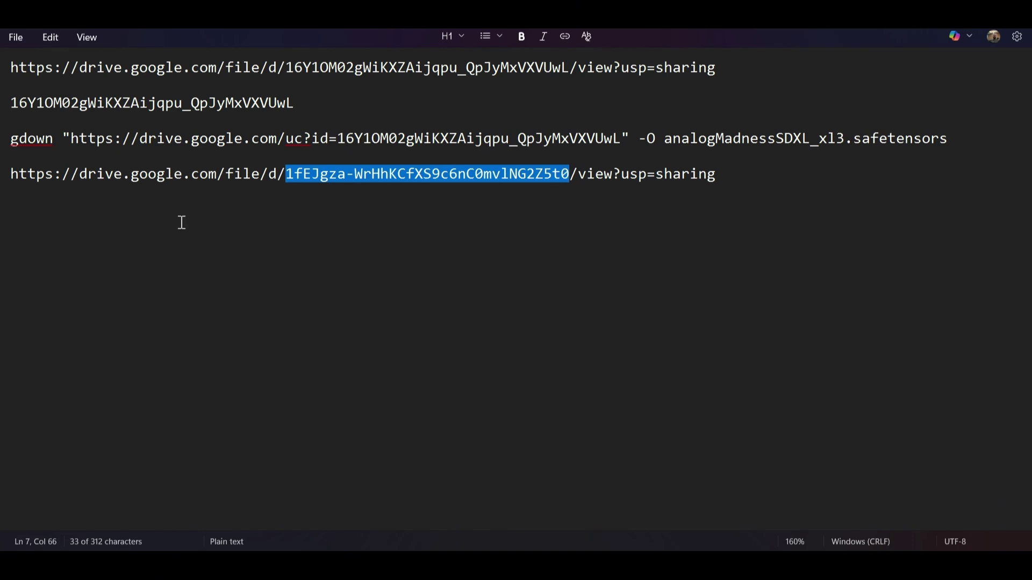
Add the file ID on its own line, then add and select a gdown command saving Woman877.v2.safetensors.
{"action": "left_click", "coordinate": [181, 221]}
{"action": "key", "text": "Return"}
{"action": "key", "text": "Return"}
{"action": "key", "text": "ctrl+v"}
{"action": "key", "text": "Return"}
{"action": "key", "text": "Return"}
{"action": "key", "text": "ctrl+v"}
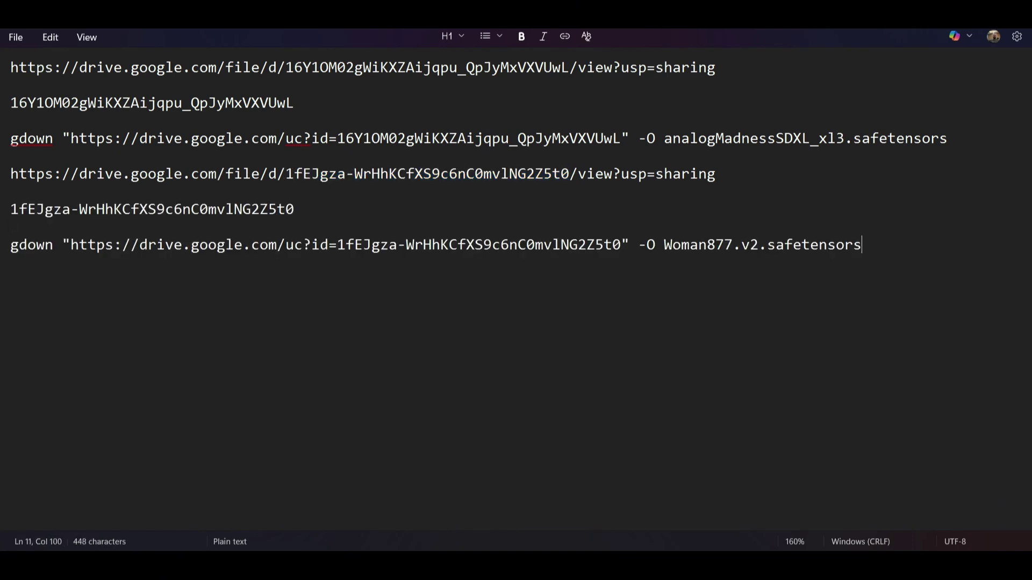
{"action": "left_click_drag", "start_coordinate": [11, 246], "coordinate": [887, 257]}
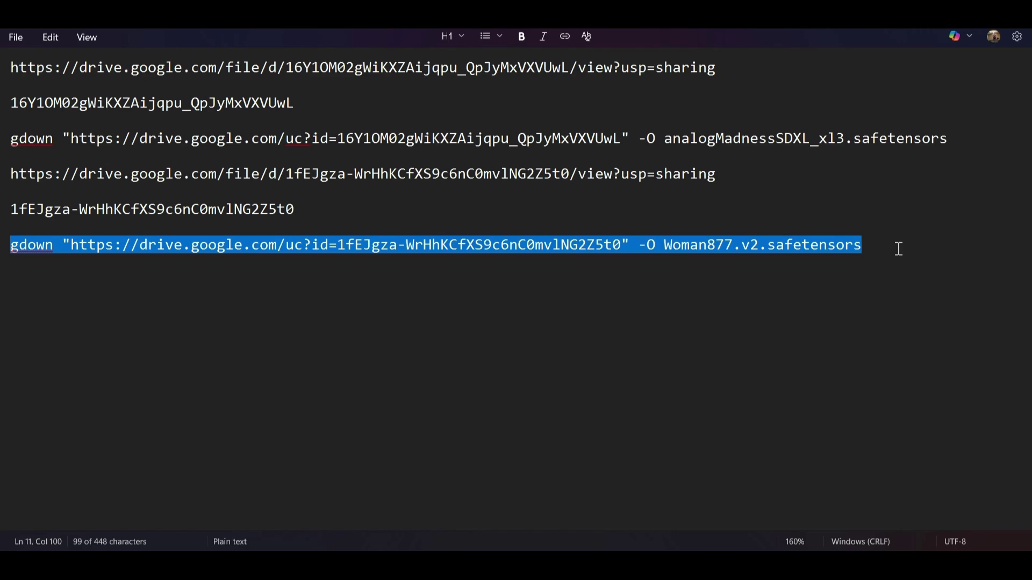
{"action": "key", "text": "alt+Tab"}
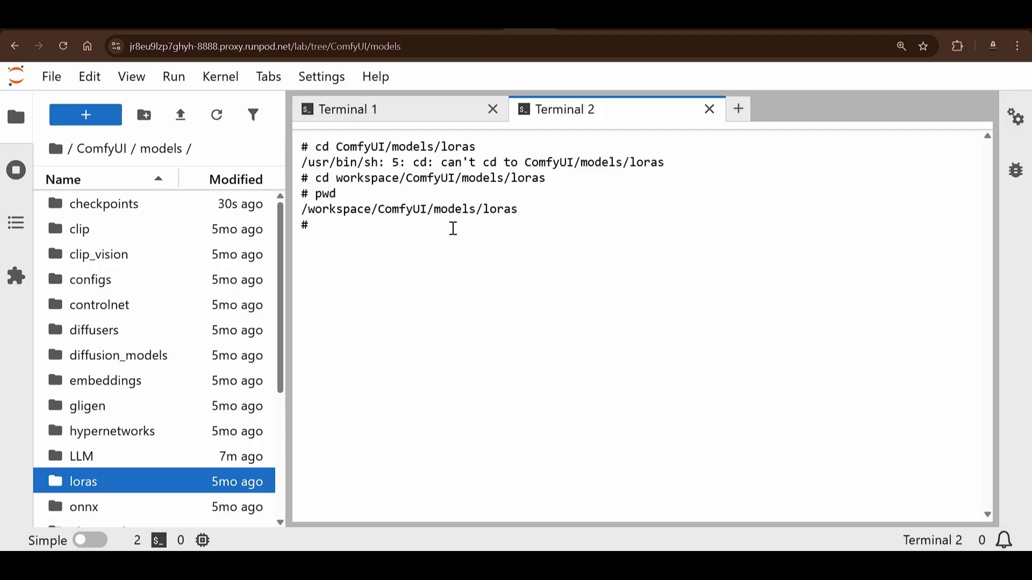
Run the LoRA gdown download in Terminal 2 and confirm both downloads finished (6.94G checkpoint, 228M LoRA).
{"action": "key", "text": "ctrl+v"}
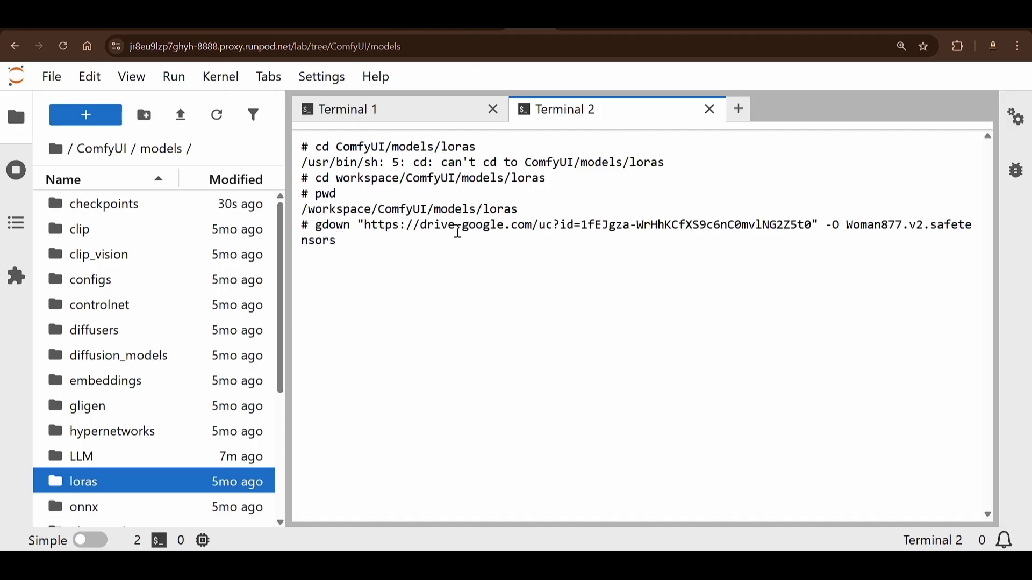
{"action": "key", "text": "Return"}
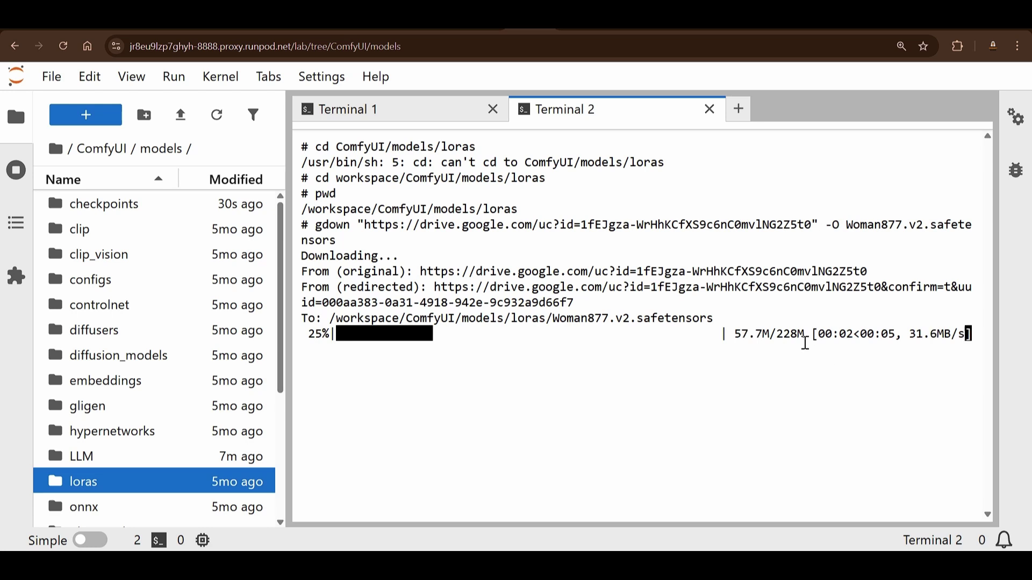
{"action": "left_click", "coordinate": [417, 113]}
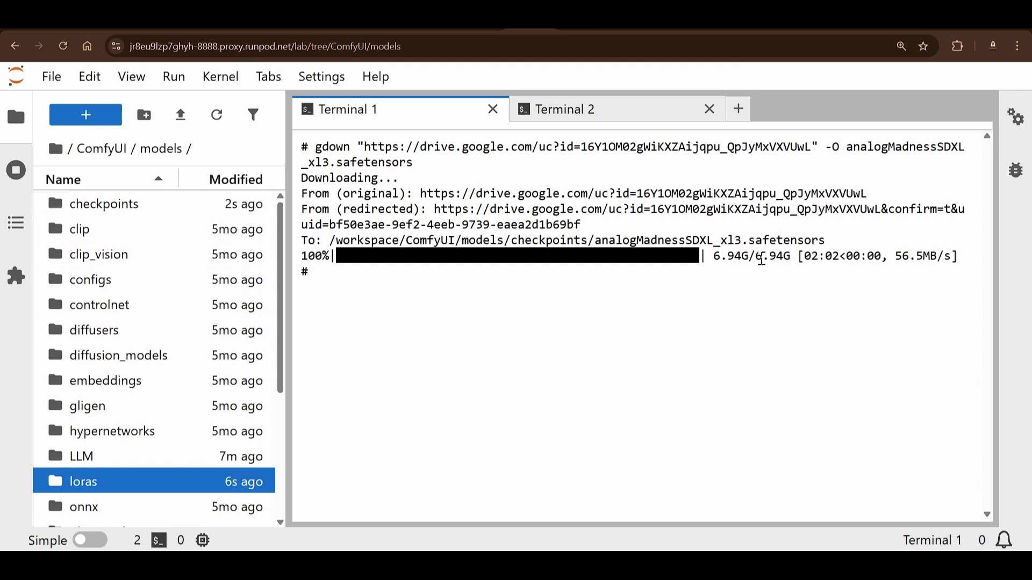
{"action": "left_click_drag", "start_coordinate": [755, 258], "coordinate": [795, 261]}
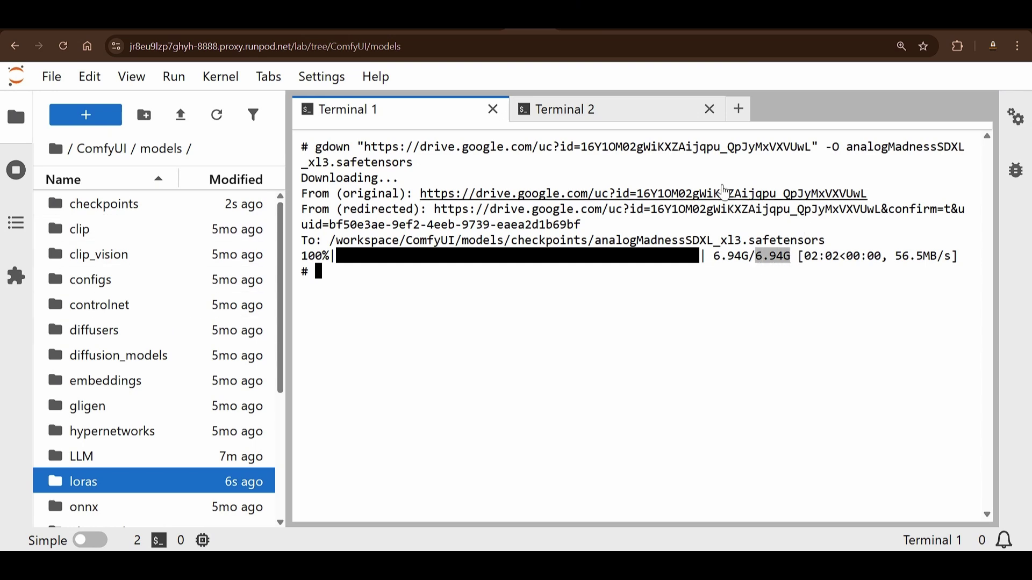
{"action": "left_click", "coordinate": [592, 110]}
{"action": "left_click", "coordinate": [490, 121]}
{"action": "left_click", "coordinate": [571, 110]}
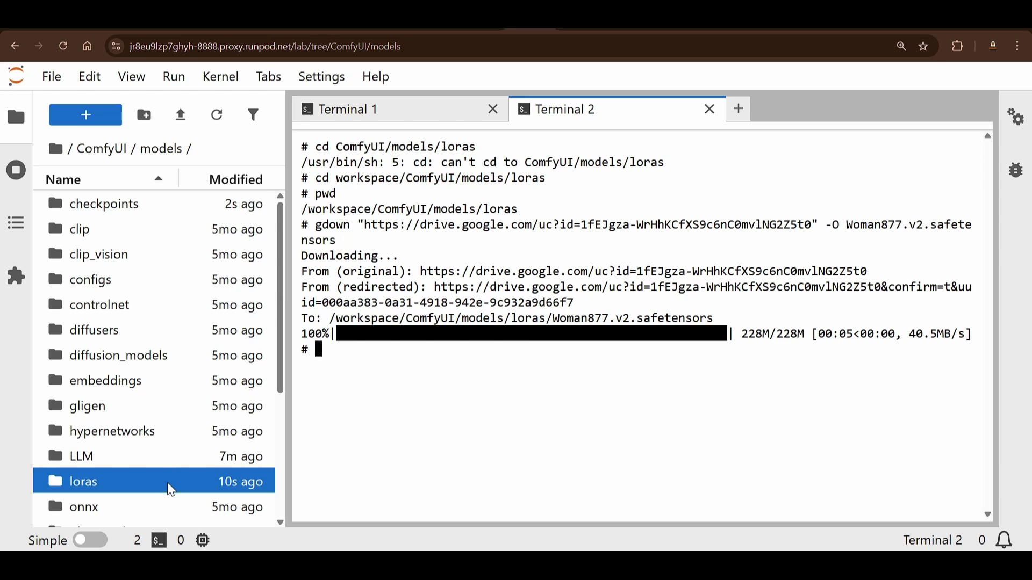
{"action": "left_click", "coordinate": [481, 27]}
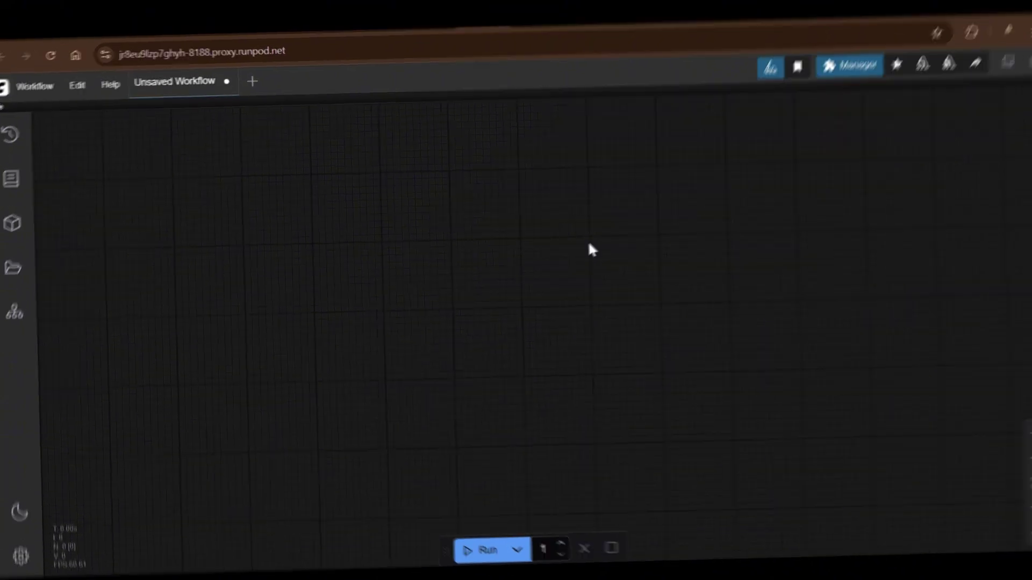
Drop workflow4.json onto the ComfyUI canvas and centre the view on its nodes.
{"action": "left_click_drag", "start_coordinate": [683, 475], "coordinate": [731, 443]}
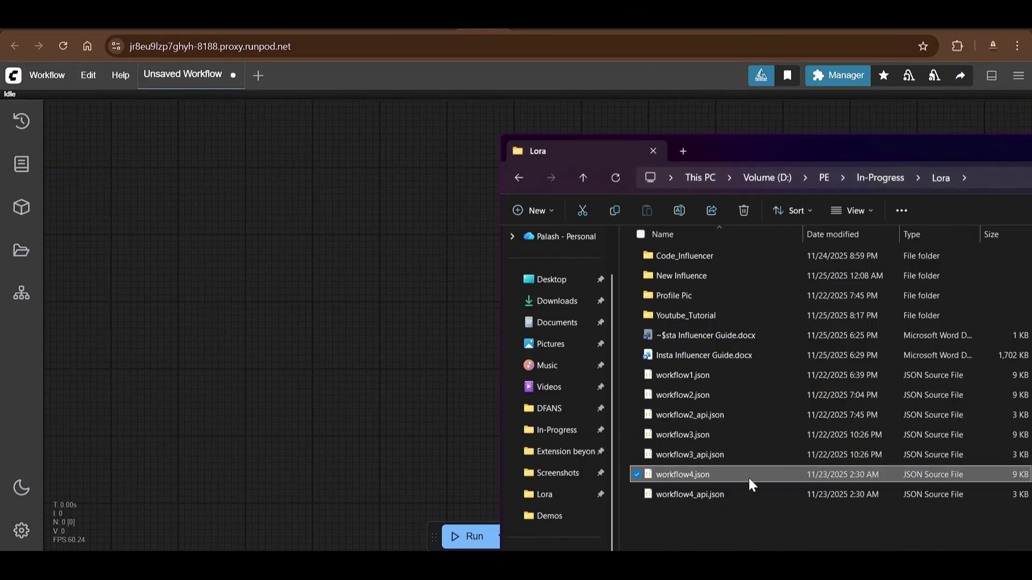
{"action": "left_click_drag", "start_coordinate": [772, 473], "coordinate": [307, 320]}
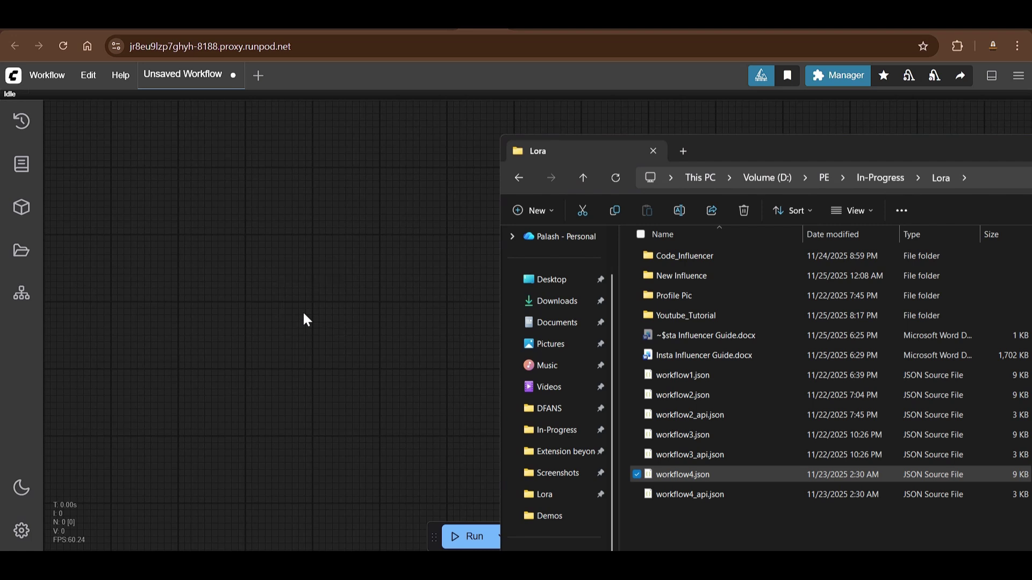
{"action": "scroll", "coordinate": [363, 282], "scroll_direction": "up", "scroll_amount": 2}
{"action": "left_click_drag", "start_coordinate": [364, 282], "coordinate": [286, 157]}
{"action": "scroll", "coordinate": [327, 228], "scroll_direction": "up", "scroll_amount": 2}
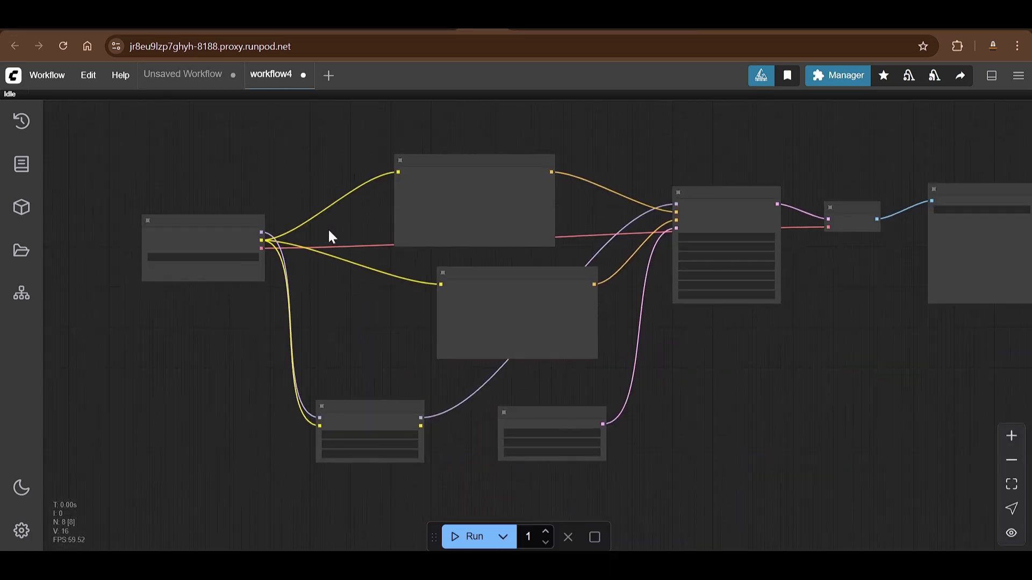
{"action": "scroll", "coordinate": [328, 231], "scroll_direction": "up", "scroll_amount": 1}
{"action": "left_click_drag", "start_coordinate": [281, 290], "coordinate": [226, 382]}
{"action": "left_click_drag", "start_coordinate": [401, 460], "coordinate": [393, 434]}
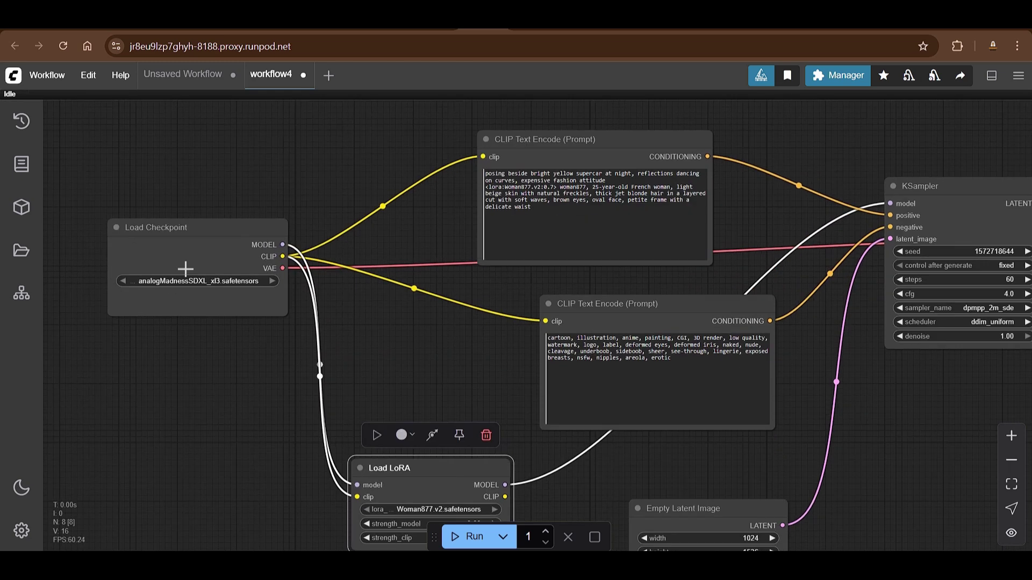
Review the full text of the positive and negative CLIP Text Encode prompts.
{"action": "scroll", "coordinate": [184, 267], "scroll_direction": "up", "scroll_amount": 3}
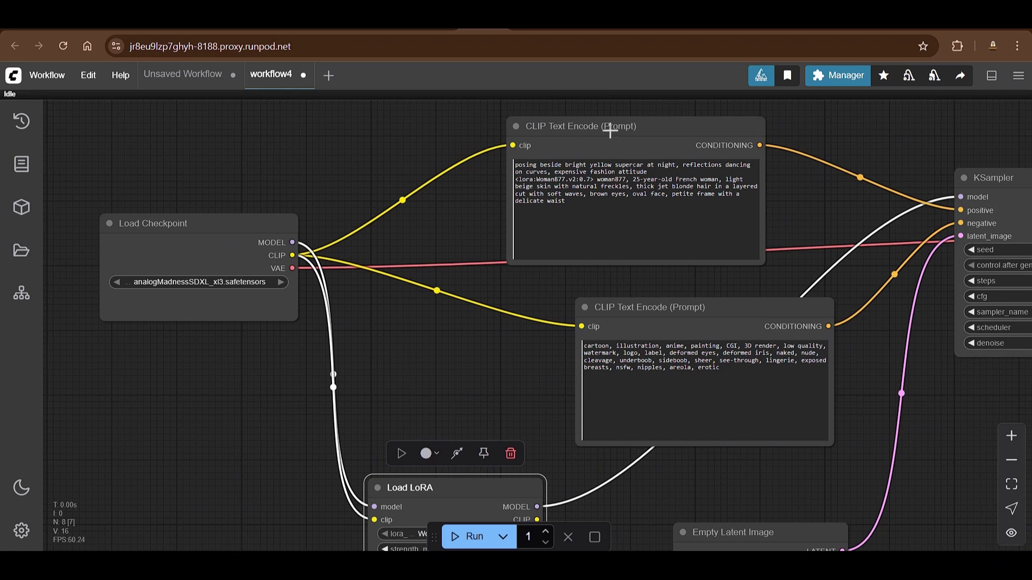
{"action": "left_click", "coordinate": [573, 206]}
{"action": "key", "text": "ctrl+a"}
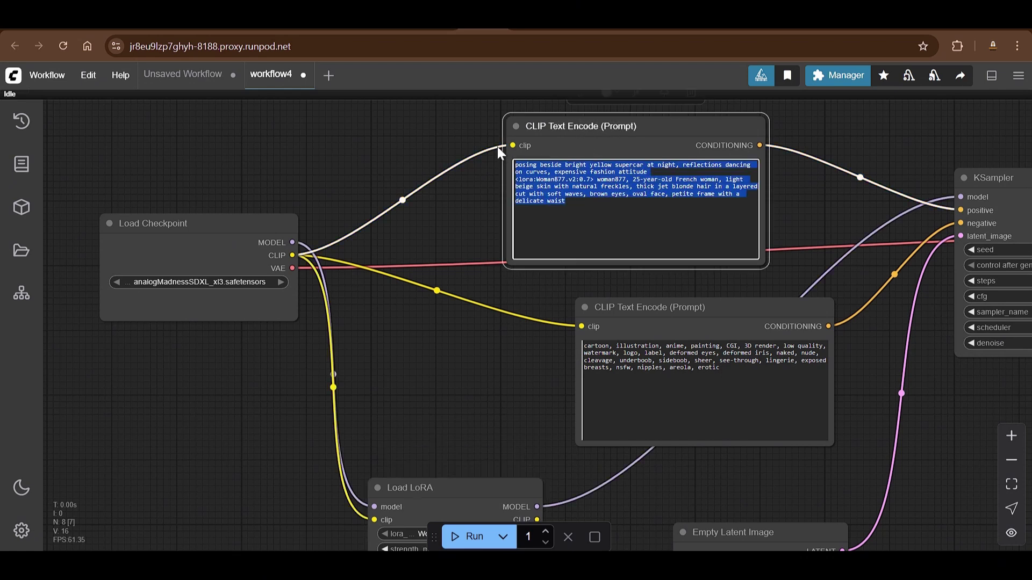
{"action": "left_click", "coordinate": [590, 212]}
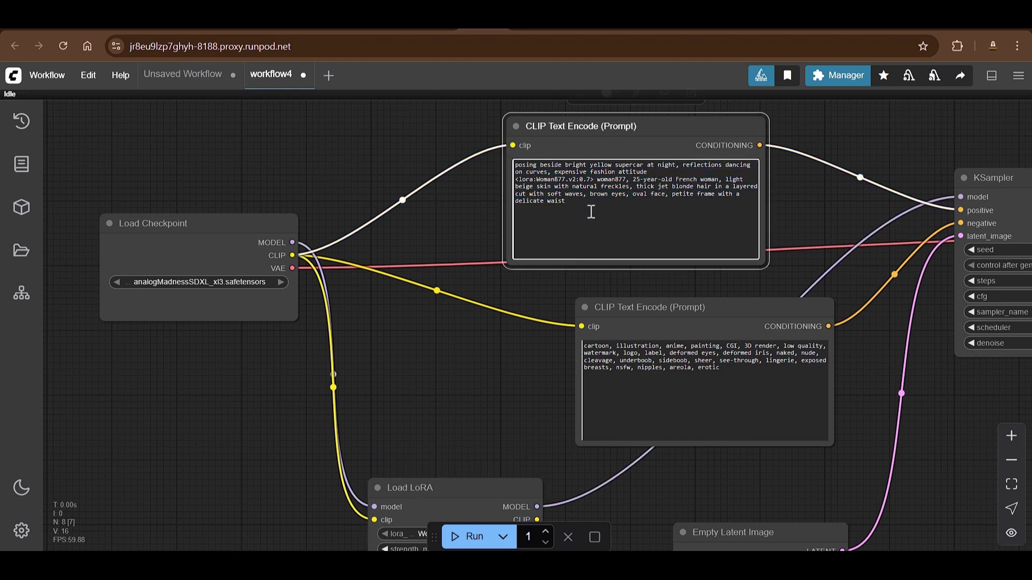
{"action": "key", "text": "ctrl+a"}
{"action": "left_click", "coordinate": [727, 390]}
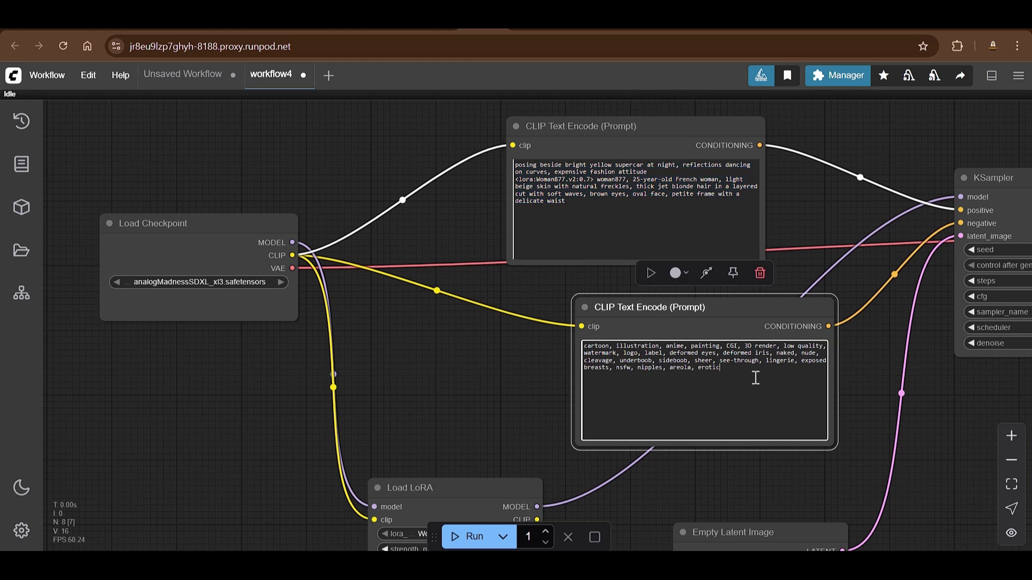
{"action": "key", "text": "ctrl+a"}
Move the negative prompt node left and bring KSampler into view.
{"action": "left_click_drag", "start_coordinate": [742, 312], "coordinate": [664, 312]}
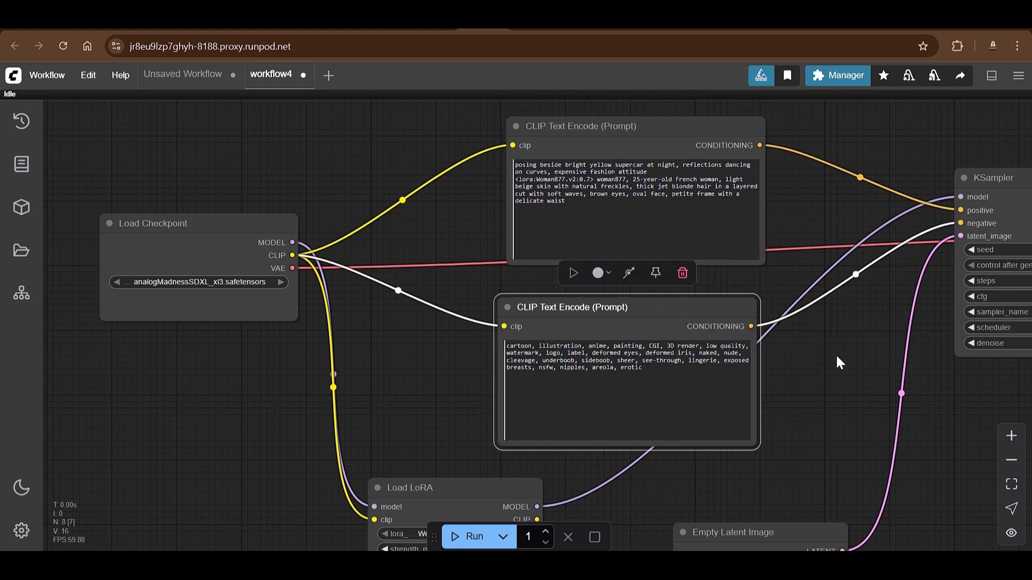
{"action": "left_click_drag", "start_coordinate": [796, 352], "coordinate": [600, 312]}
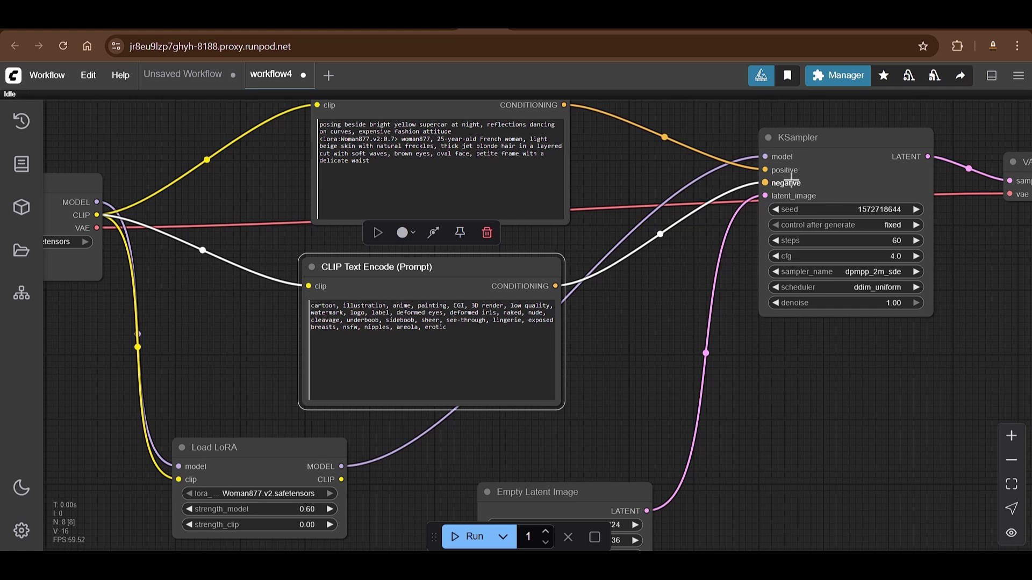
{"action": "left_click_drag", "start_coordinate": [583, 142], "coordinate": [586, 184]}
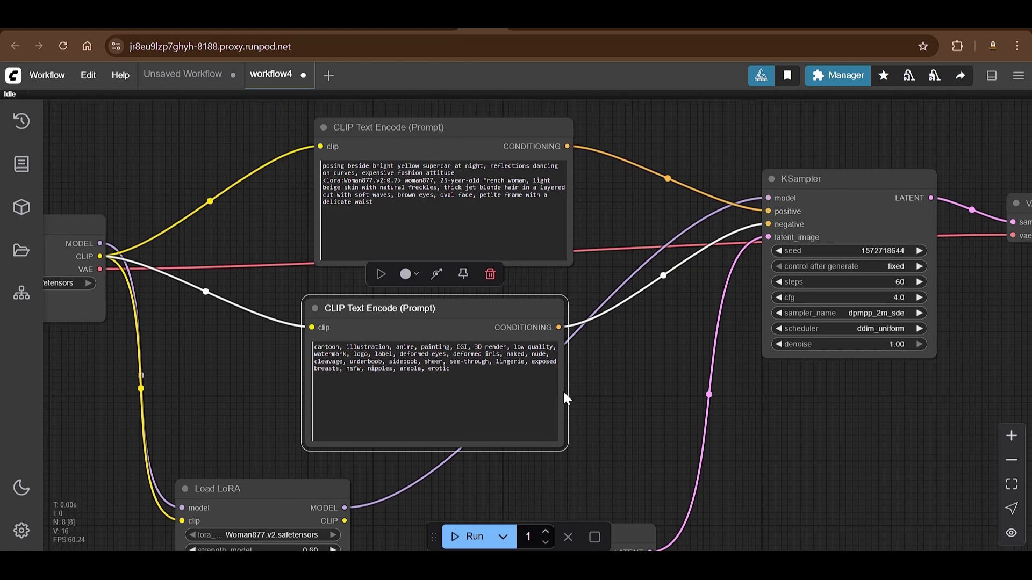
{"action": "scroll", "coordinate": [245, 371], "scroll_direction": "left", "scroll_amount": 2}
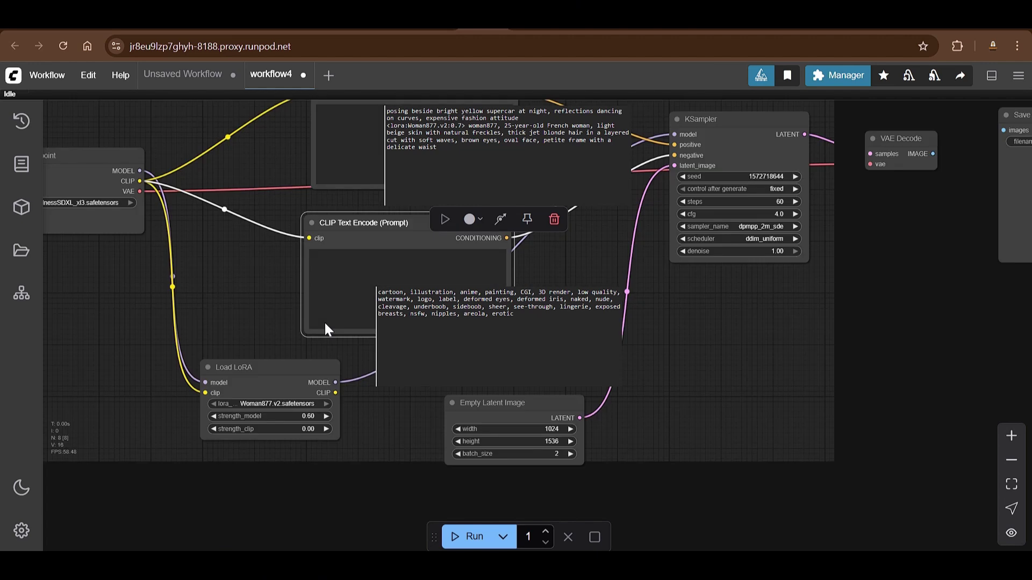
{"action": "left_click", "coordinate": [236, 320]}
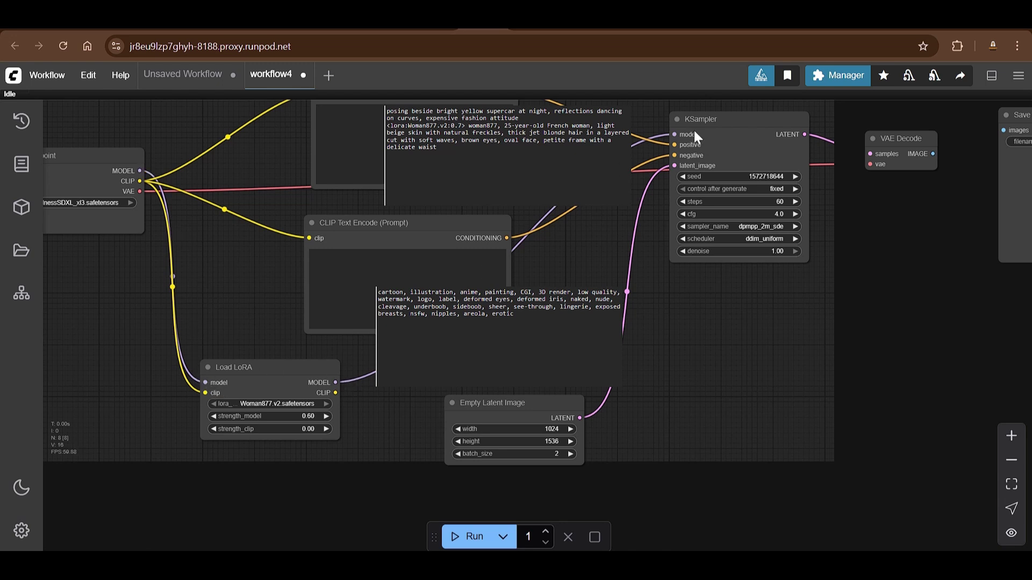
{"action": "scroll", "coordinate": [751, 425], "scroll_direction": "down", "scroll_amount": 2}
{"action": "scroll", "coordinate": [756, 374], "scroll_direction": "up", "scroll_amount": 3}
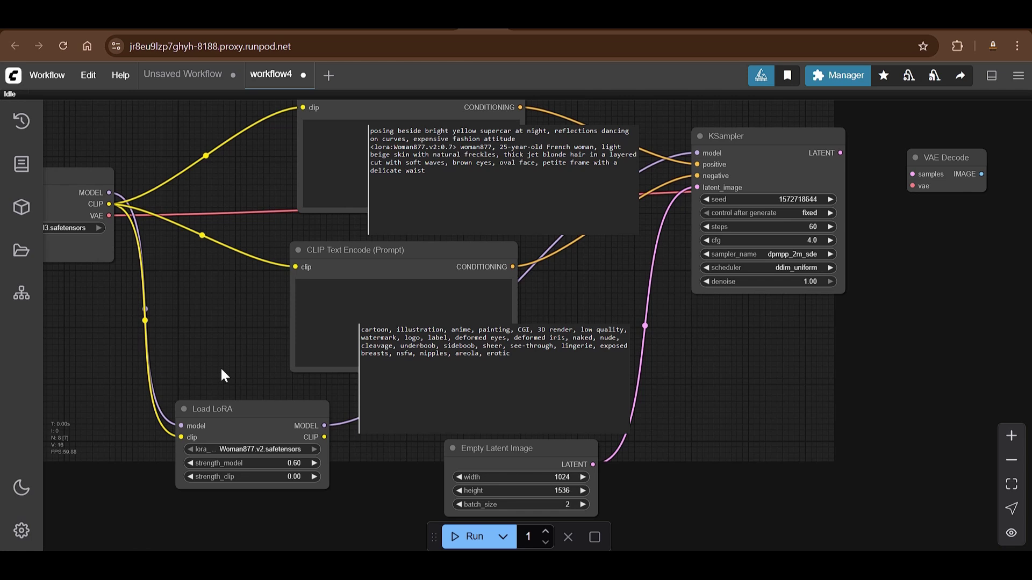
{"action": "left_click_drag", "start_coordinate": [220, 367], "coordinate": [215, 334]}
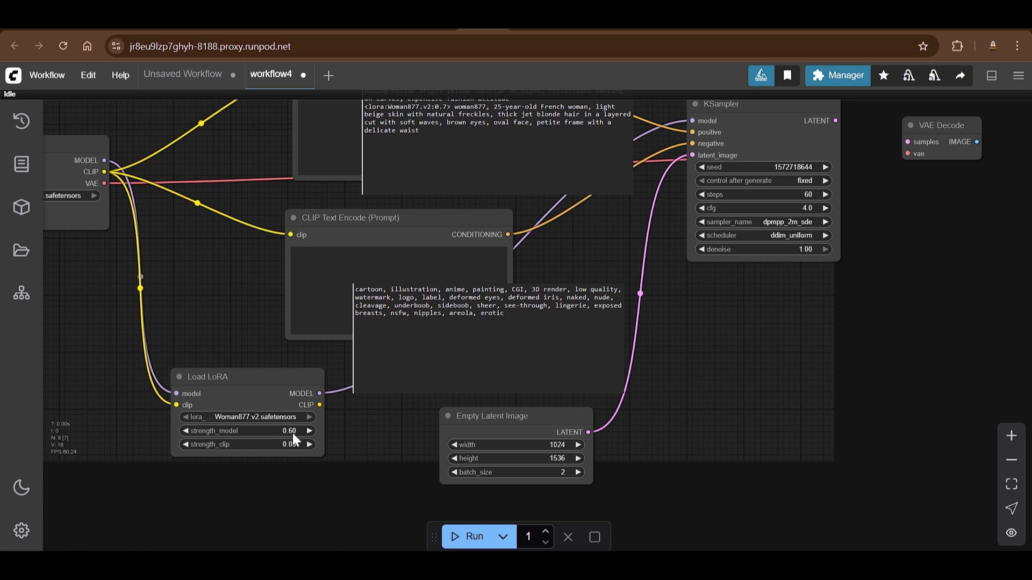
{"action": "left_click_drag", "start_coordinate": [742, 352], "coordinate": [745, 396]}
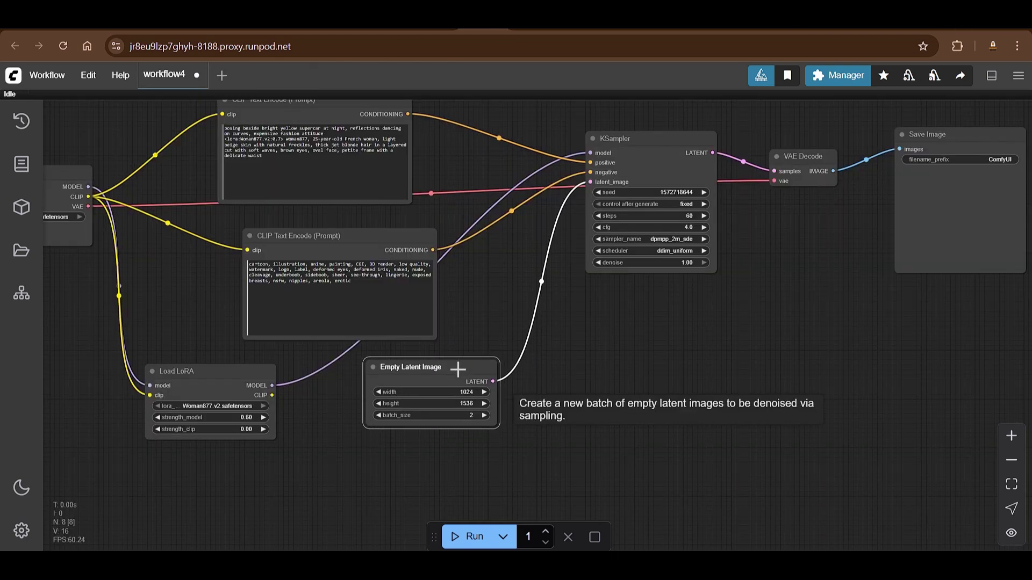
Browse the canvas Add Node categories and close the menu without adding a node.
{"action": "left_click", "coordinate": [458, 369]}
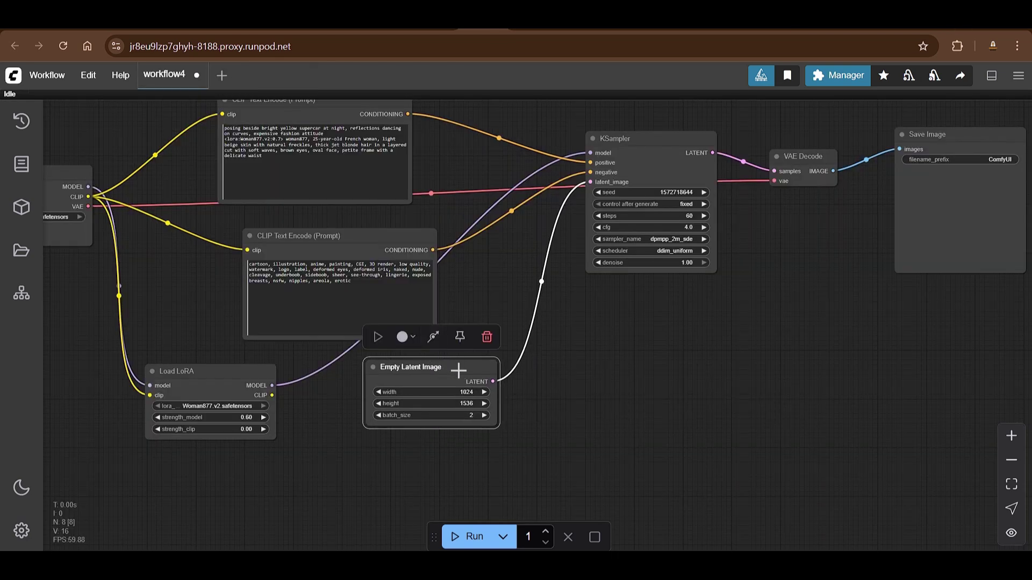
{"action": "left_click", "coordinate": [655, 359]}
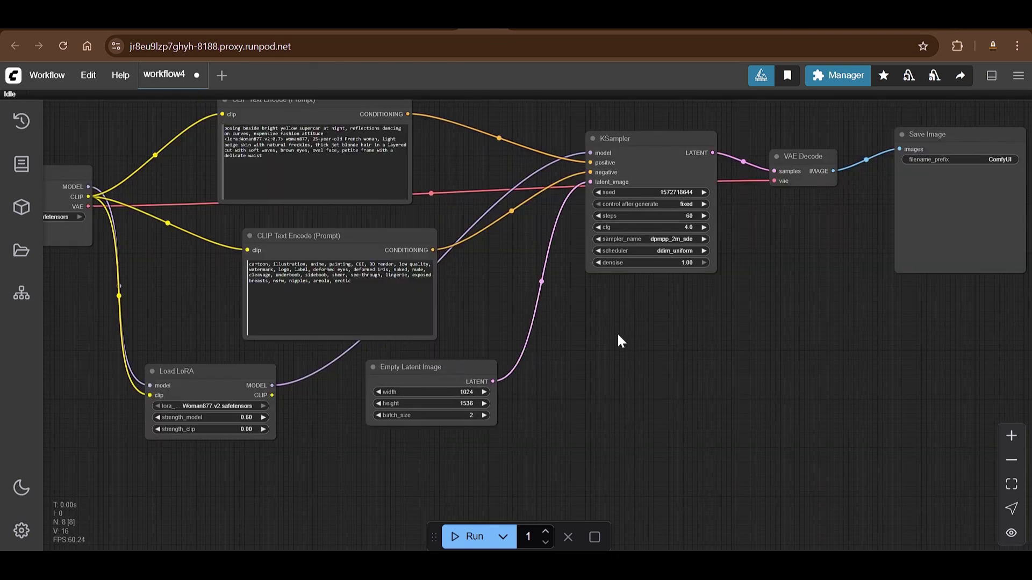
{"action": "right_click", "coordinate": [617, 331]}
{"action": "left_click", "coordinate": [674, 370]}
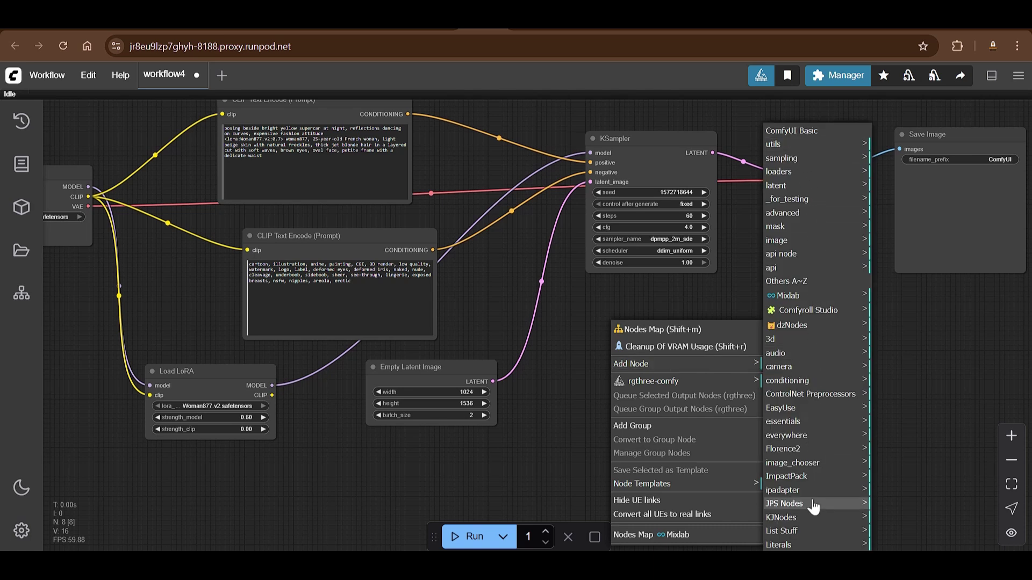
{"action": "left_click", "coordinate": [929, 350]}
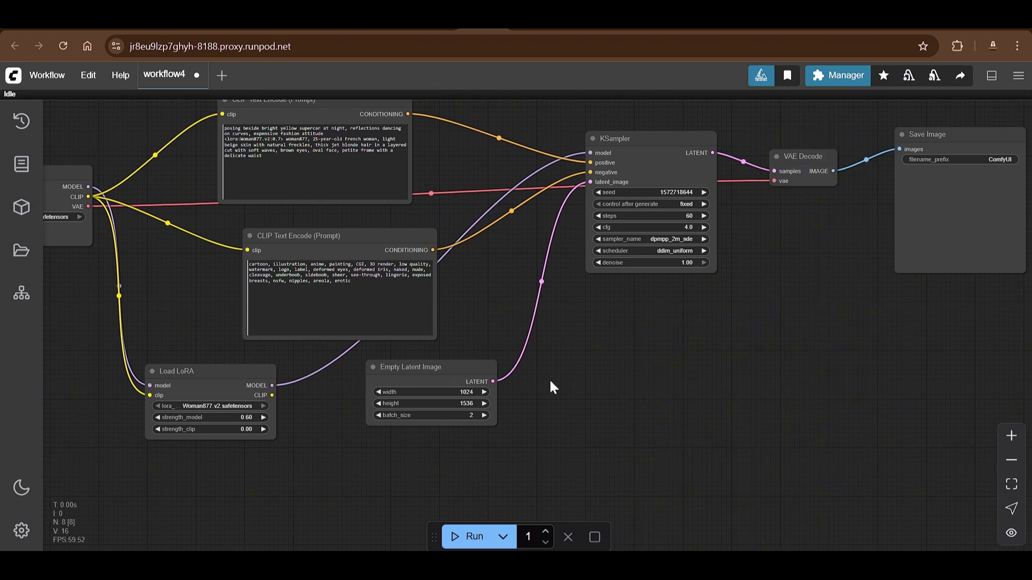
Confirm Empty Latent Image stays at 1024×1536 and check the KSampler seed value.
{"action": "left_click", "coordinate": [453, 373]}
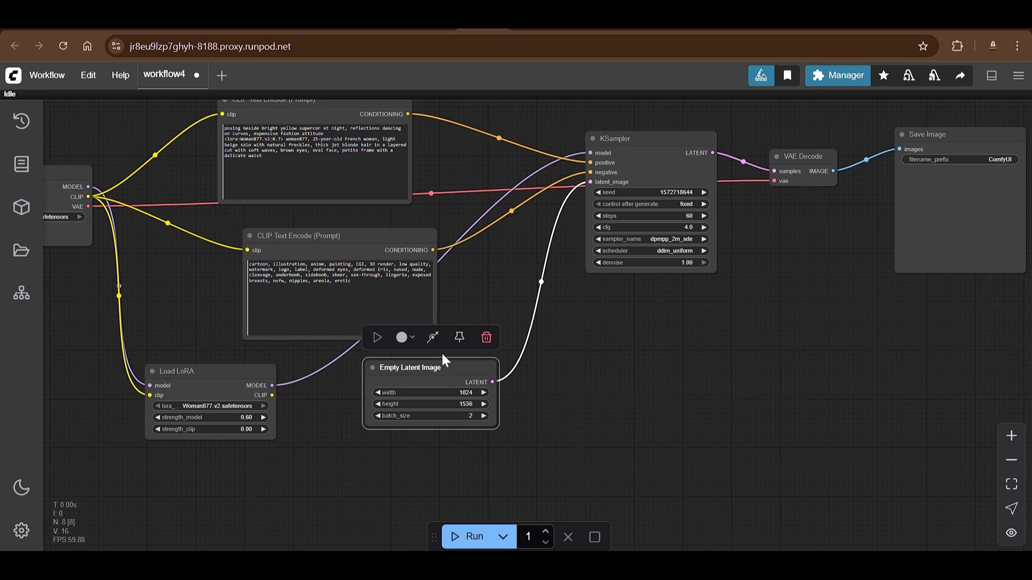
{"action": "scroll", "coordinate": [434, 376], "scroll_direction": "up", "scroll_amount": 2}
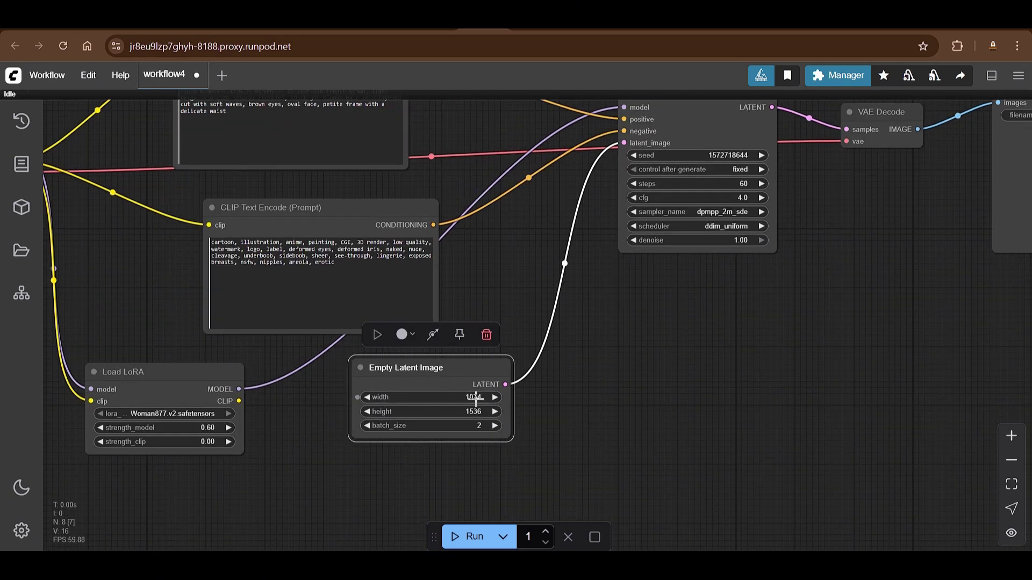
{"action": "left_click", "coordinate": [473, 397]}
{"action": "left_click", "coordinate": [634, 360]}
{"action": "left_click", "coordinate": [480, 412]}
{"action": "left_click", "coordinate": [634, 372]}
{"action": "left_click_drag", "start_coordinate": [661, 331], "coordinate": [651, 344]}
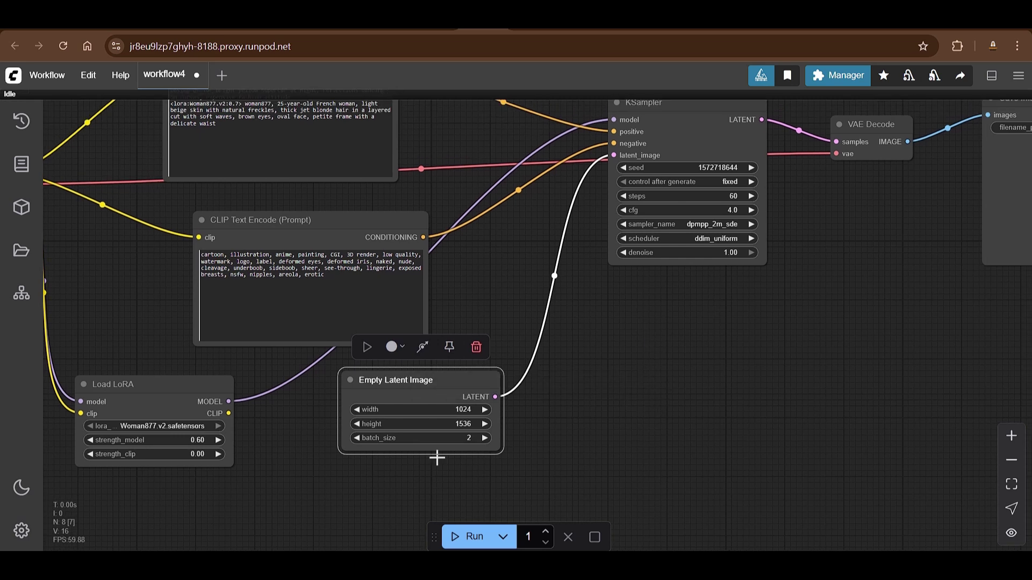
{"action": "scroll", "coordinate": [645, 362], "scroll_direction": "up", "scroll_amount": 5}
{"action": "scroll", "coordinate": [645, 362], "scroll_direction": "right", "scroll_amount": 5}
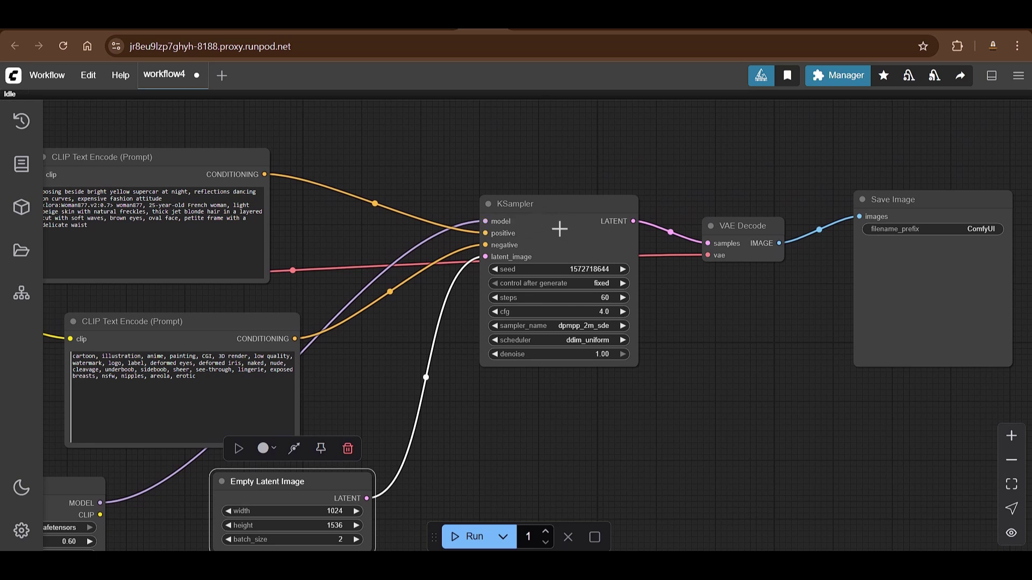
{"action": "left_click", "coordinate": [584, 268]}
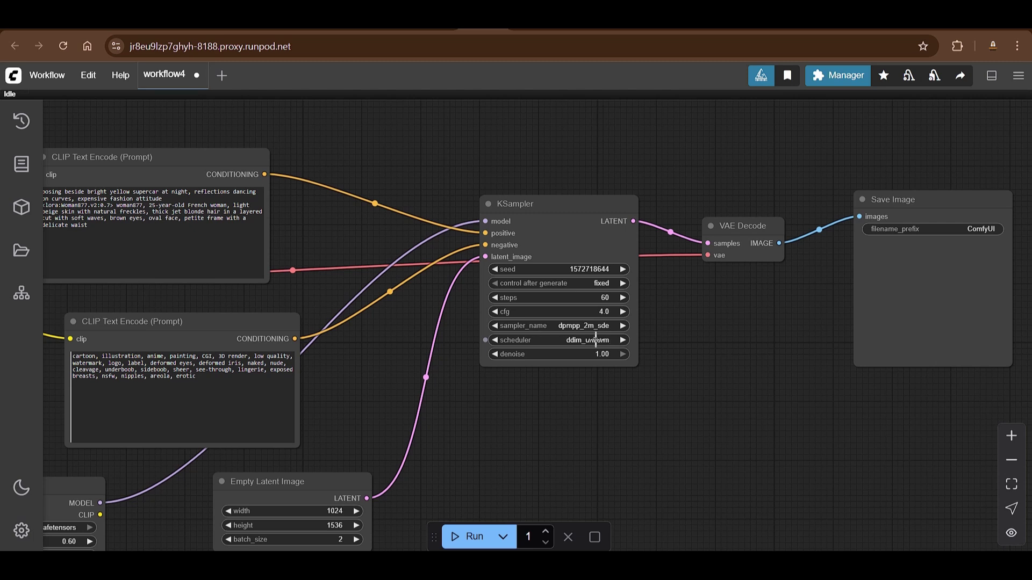
Nudge VAE Decode slightly higher and zoom in on the positive prompt node.
{"action": "left_click_drag", "start_coordinate": [737, 336], "coordinate": [653, 323]}
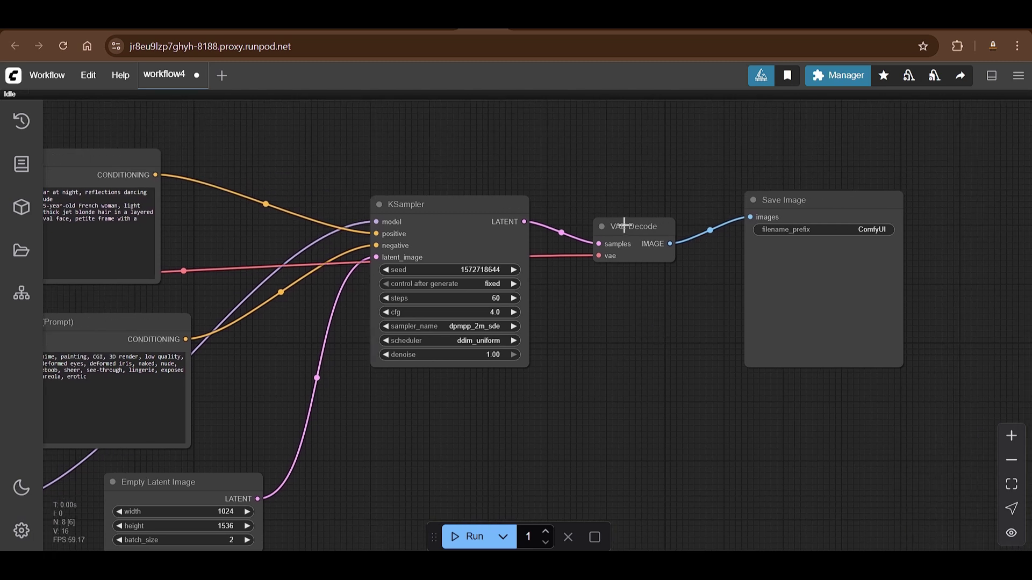
{"action": "left_click", "coordinate": [633, 220]}
{"action": "left_click_drag", "start_coordinate": [602, 211], "coordinate": [605, 200]}
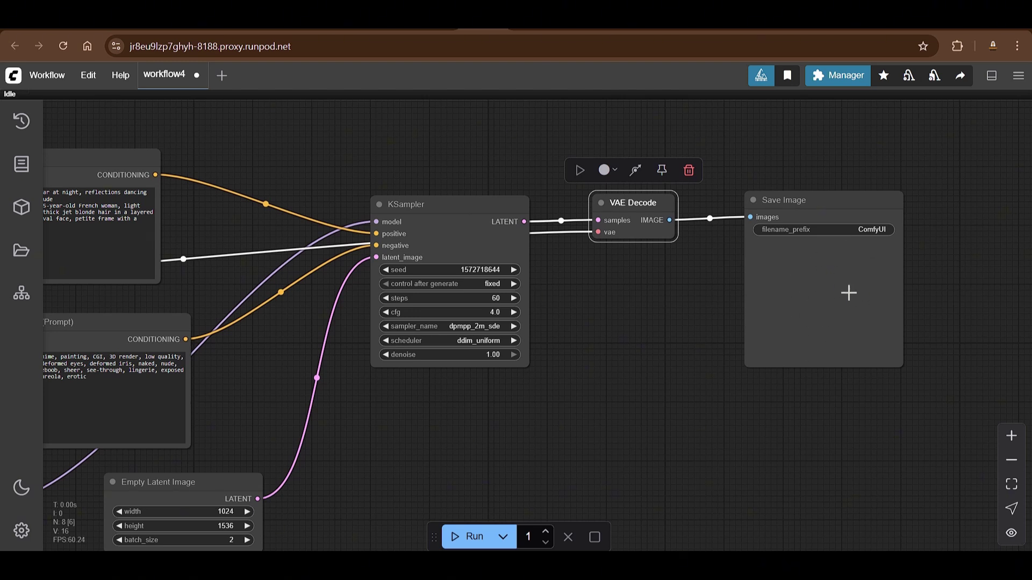
{"action": "scroll", "coordinate": [589, 307], "scroll_direction": "down", "scroll_amount": 3}
{"action": "left_click_drag", "start_coordinate": [534, 218], "coordinate": [631, 330]}
{"action": "scroll", "coordinate": [473, 242], "scroll_direction": "up", "scroll_amount": 5}
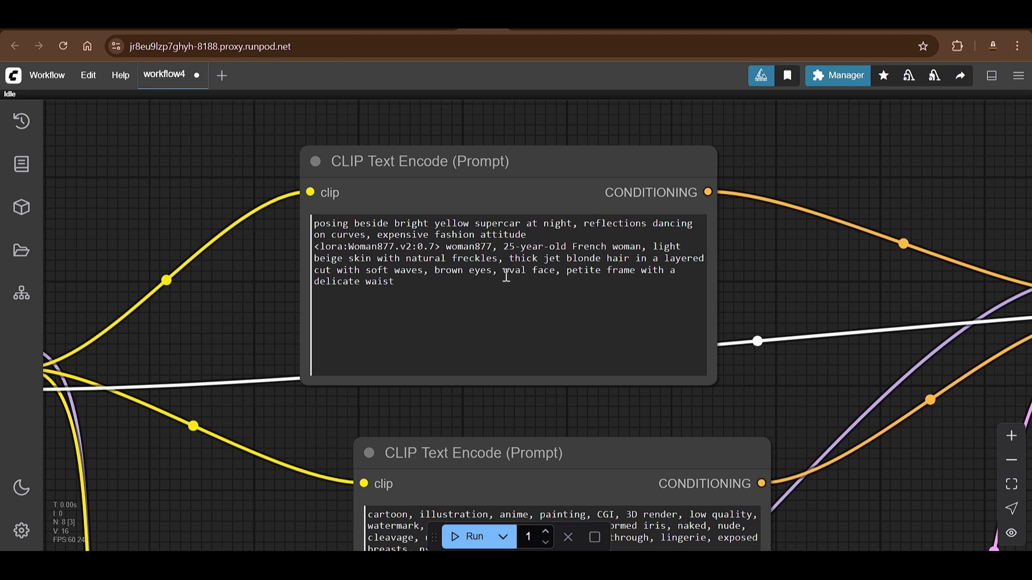
Compare the prompt's character description with the Woman877 LoRA page on Civitai.
{"action": "left_click_drag", "start_coordinate": [395, 282], "coordinate": [317, 250]}
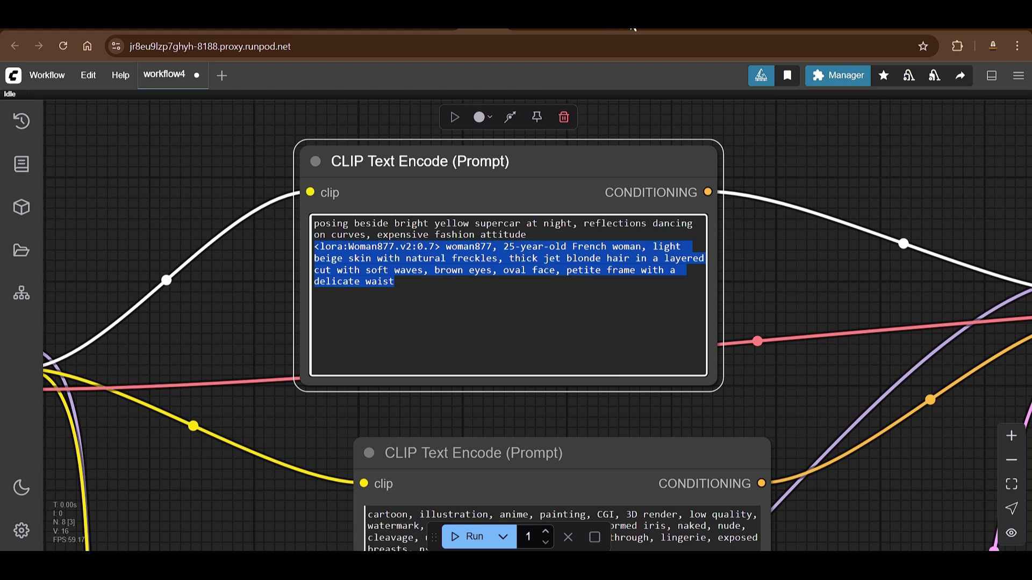
{"action": "left_click", "coordinate": [634, 28]}
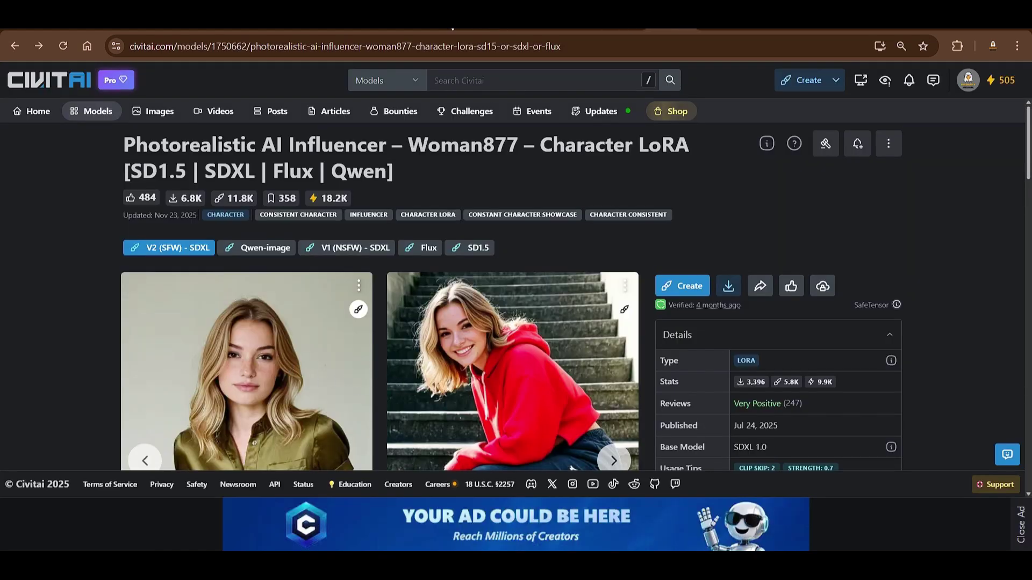
{"action": "left_click", "coordinate": [478, 28]}
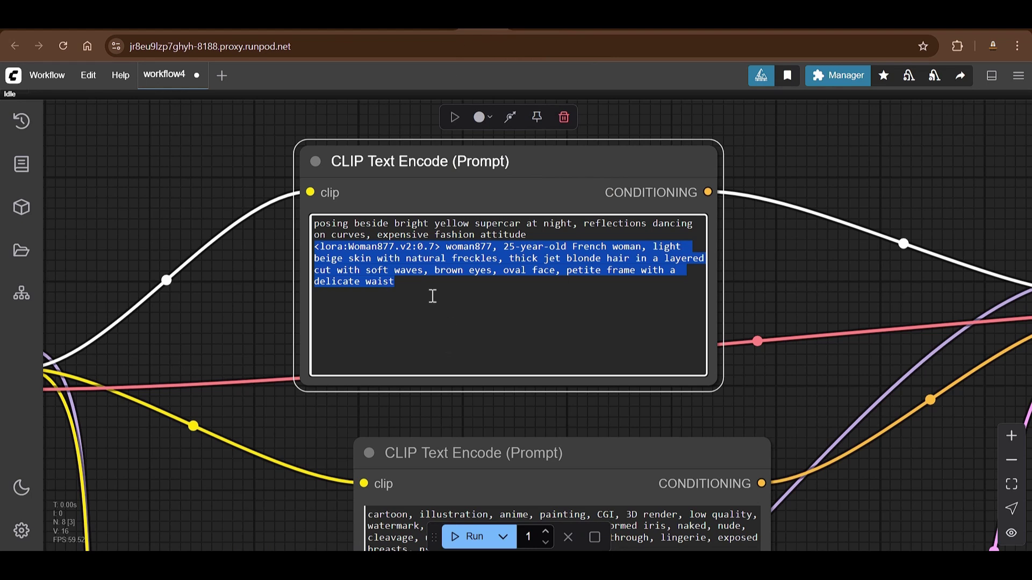
{"action": "left_click_drag", "start_coordinate": [410, 287], "coordinate": [315, 223]}
{"action": "left_click", "coordinate": [537, 234]}
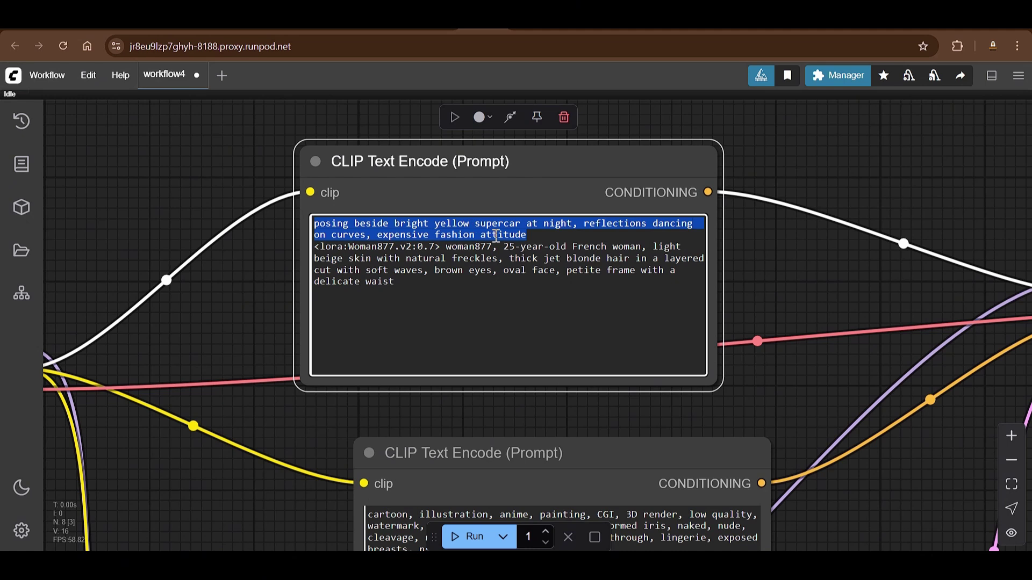
Change 'yellow' to 'green' in the positive prompt's supercar description.
{"action": "double_click", "coordinate": [456, 223]}
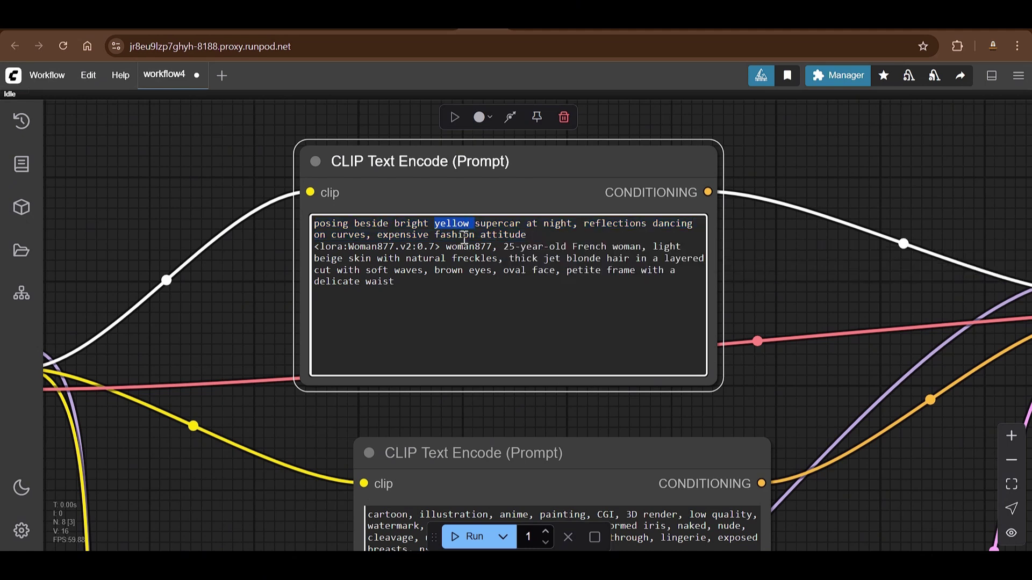
{"action": "type", "text": "green"}
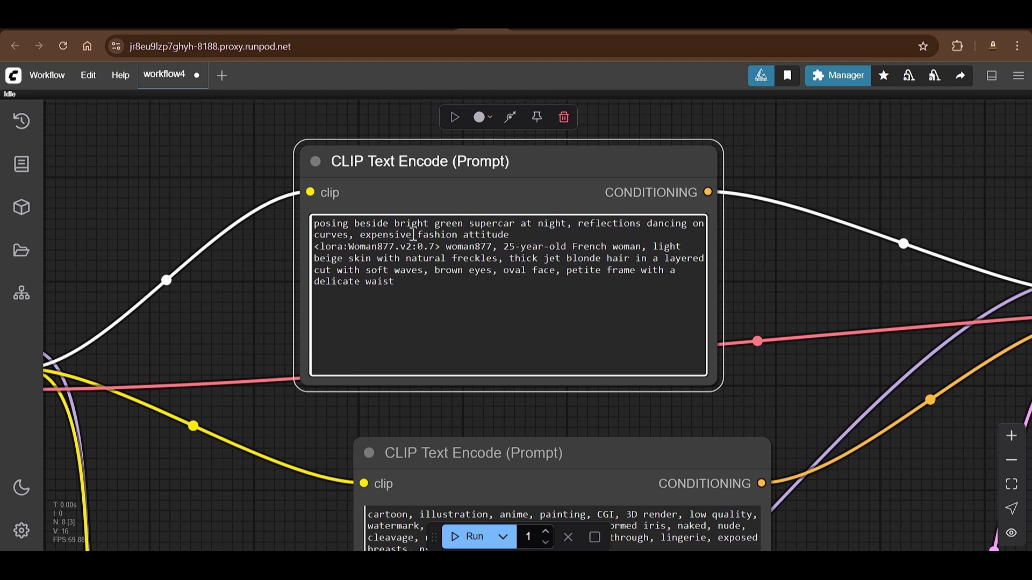
{"action": "scroll", "coordinate": [582, 284], "scroll_direction": "down", "scroll_amount": 2}
{"action": "scroll", "coordinate": [668, 276], "scroll_direction": "down", "scroll_amount": 3}
{"action": "scroll", "coordinate": [668, 276], "scroll_direction": "right", "scroll_amount": 3}
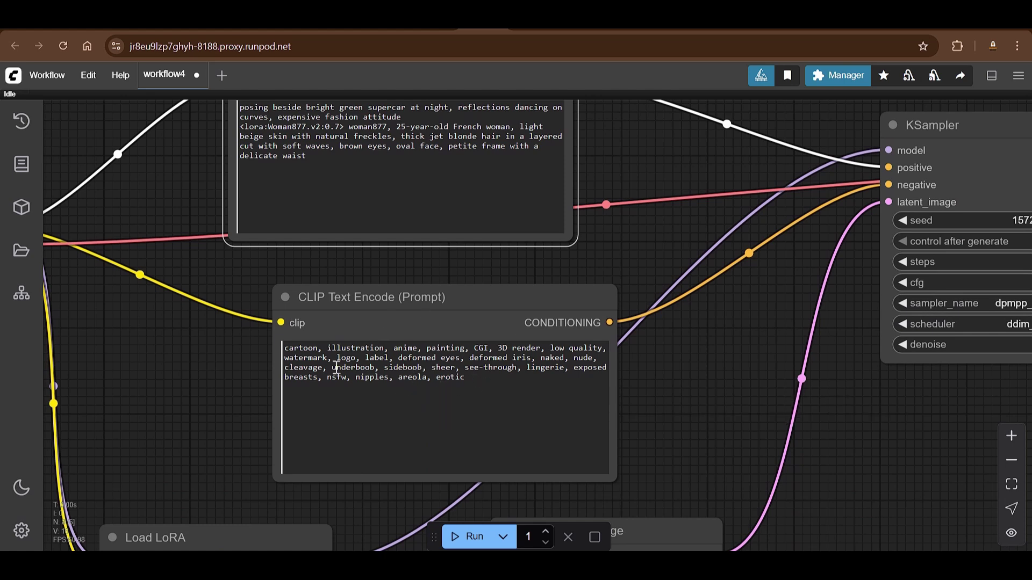
{"action": "scroll", "coordinate": [684, 392], "scroll_direction": "down", "scroll_amount": 4}
Run workflow4, follow it in the queue, and bring Save Image's two green-supercar results into view.
{"action": "scroll", "coordinate": [813, 427], "scroll_direction": "down", "scroll_amount": 2}
{"action": "scroll", "coordinate": [813, 426], "scroll_direction": "right", "scroll_amount": 2}
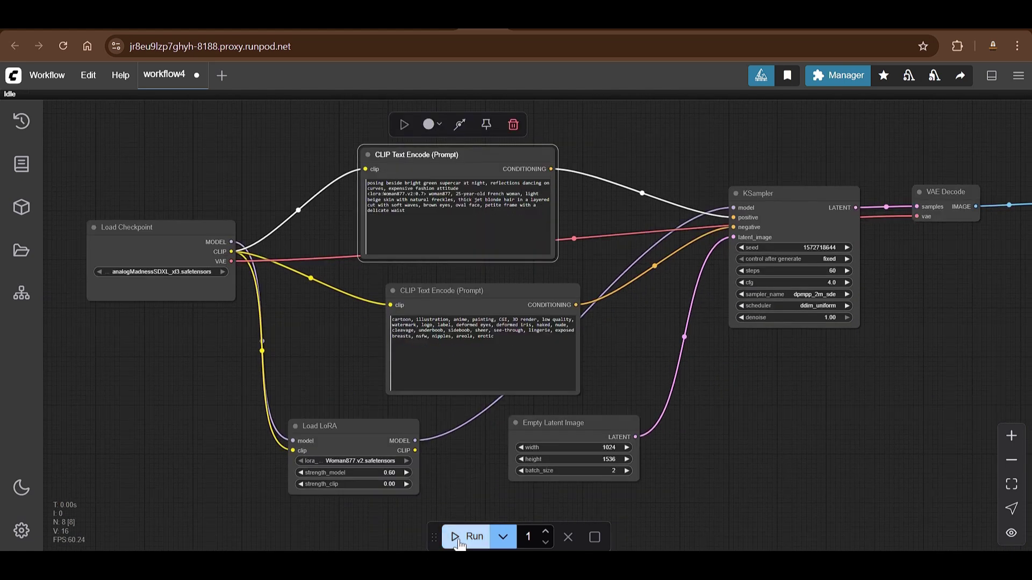
{"action": "left_click", "coordinate": [460, 538]}
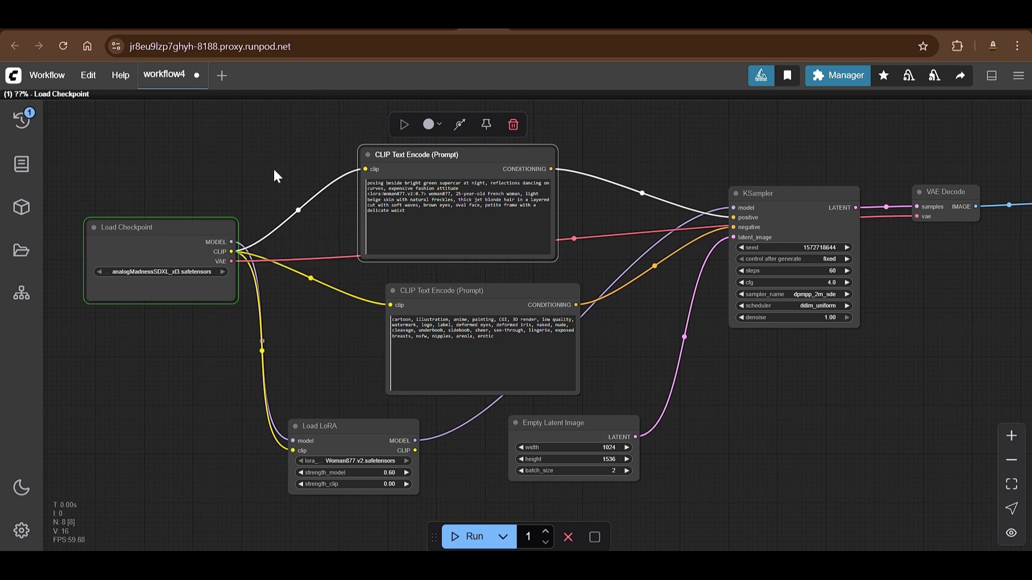
{"action": "left_click_drag", "start_coordinate": [271, 173], "coordinate": [247, 191]}
{"action": "left_click", "coordinate": [21, 119]}
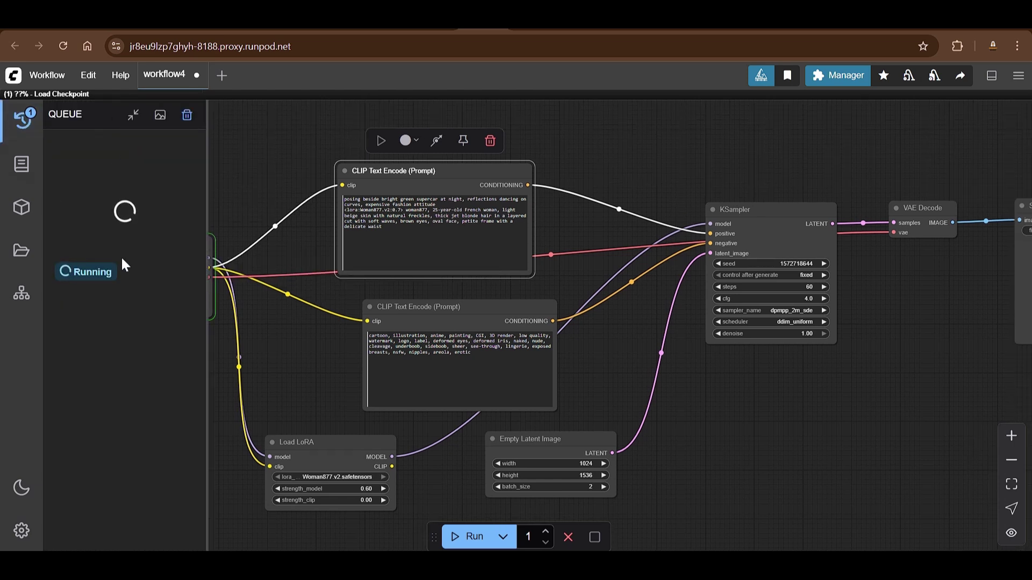
{"action": "key", "text": "q"}
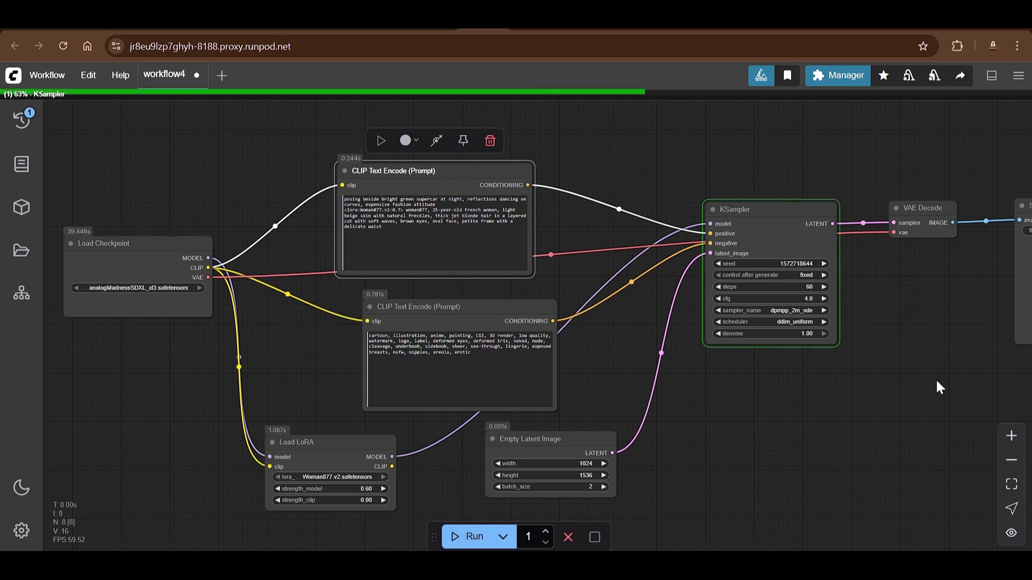
{"action": "left_click_drag", "start_coordinate": [936, 378], "coordinate": [739, 372]}
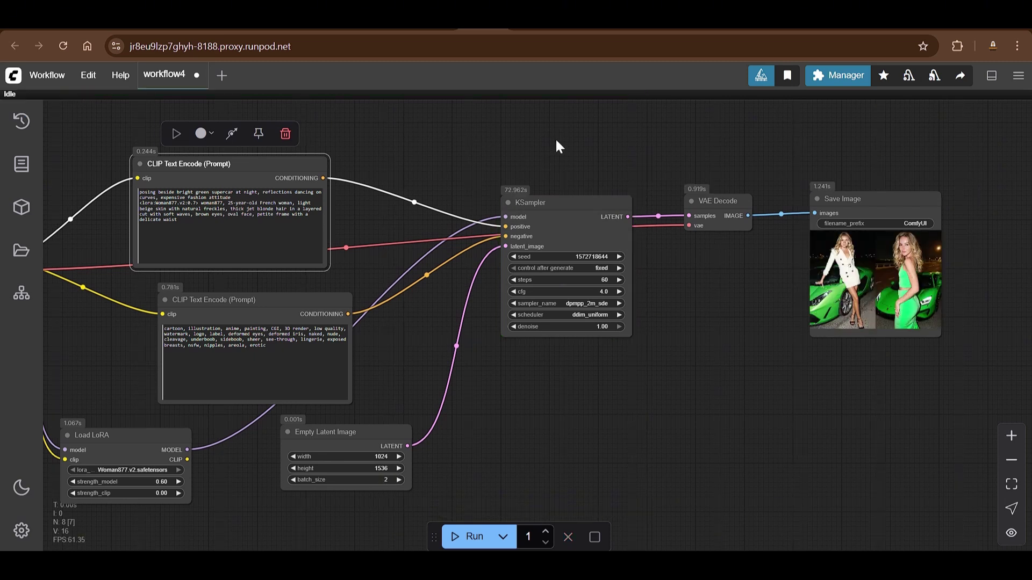
Expand the finished 116.20s job in history and view both images full size.
{"action": "left_click", "coordinate": [21, 121]}
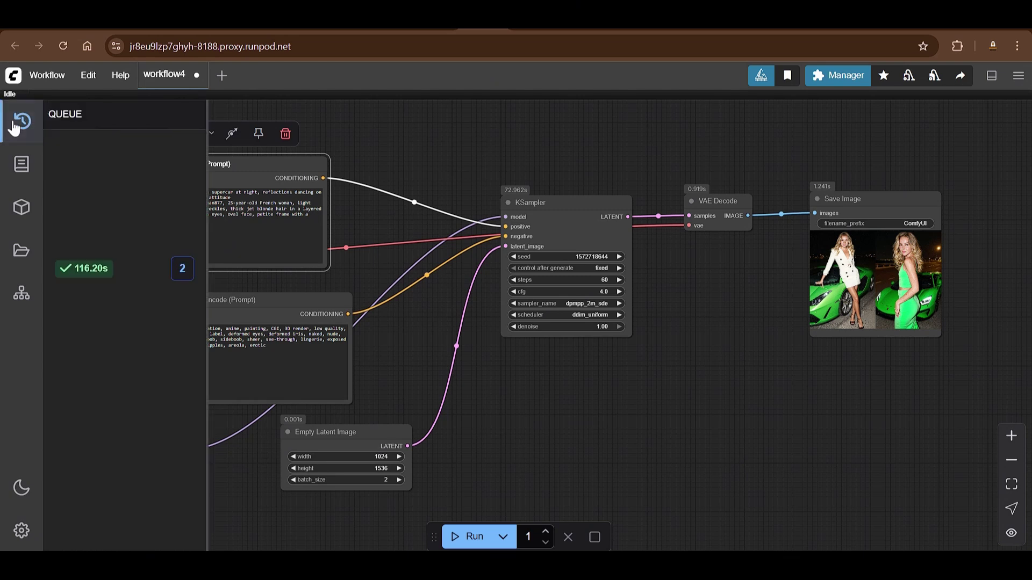
{"action": "left_click", "coordinate": [183, 272]}
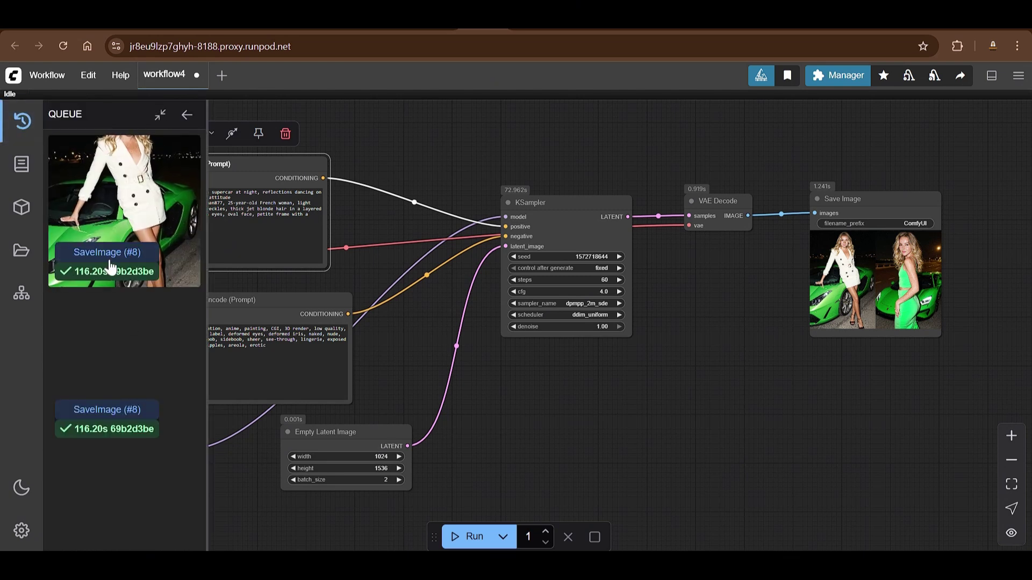
{"action": "left_click", "coordinate": [107, 160]}
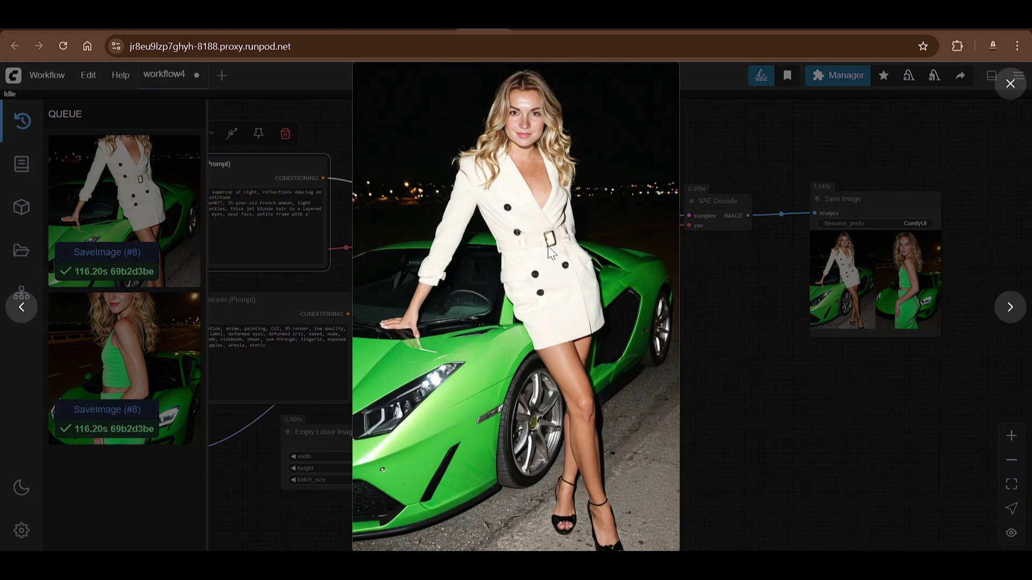
{"action": "left_click", "coordinate": [118, 353]}
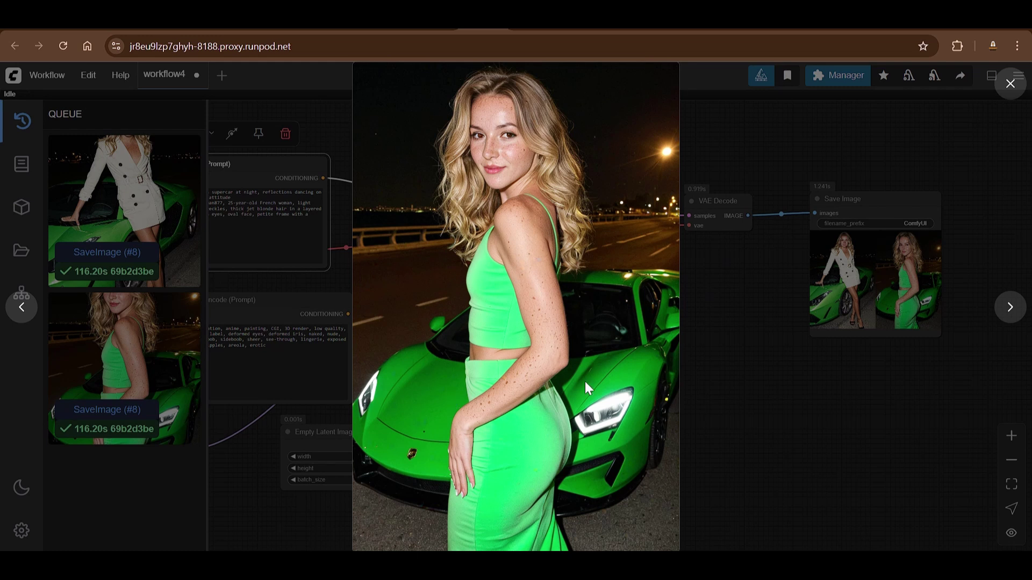
{"action": "left_click", "coordinate": [815, 402]}
{"action": "scroll", "coordinate": [392, 186], "scroll_direction": "up", "scroll_amount": 6}
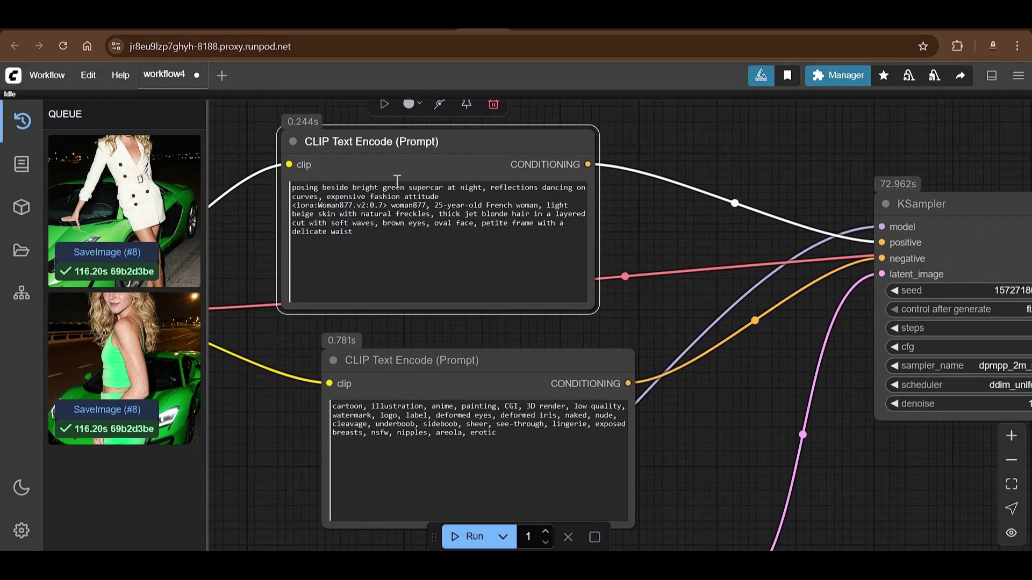
Change 'green' to 'red' in the positive prompt and view both red-supercar results full size.
{"action": "double_click", "coordinate": [391, 188]}
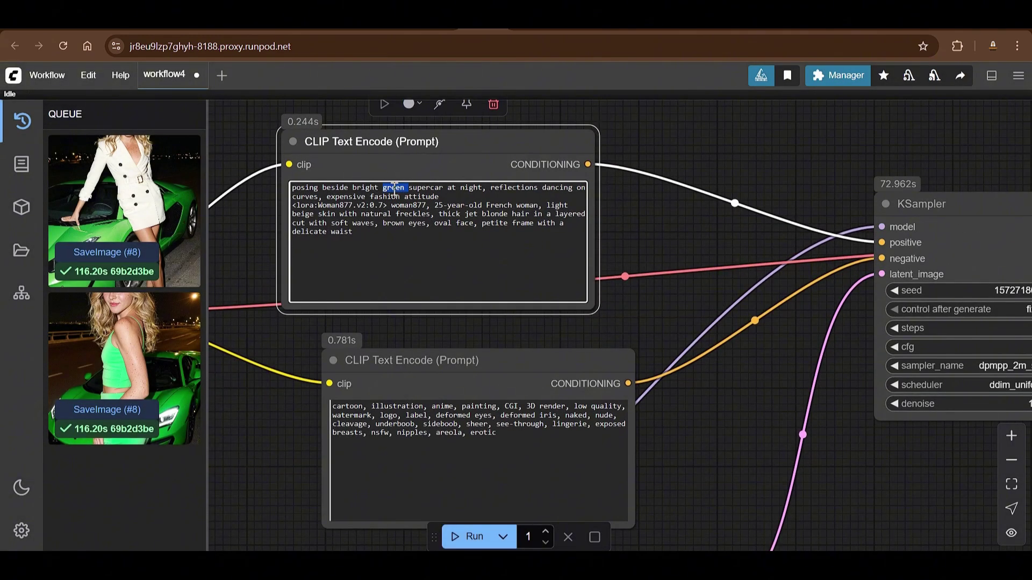
{"action": "type", "text": "red"}
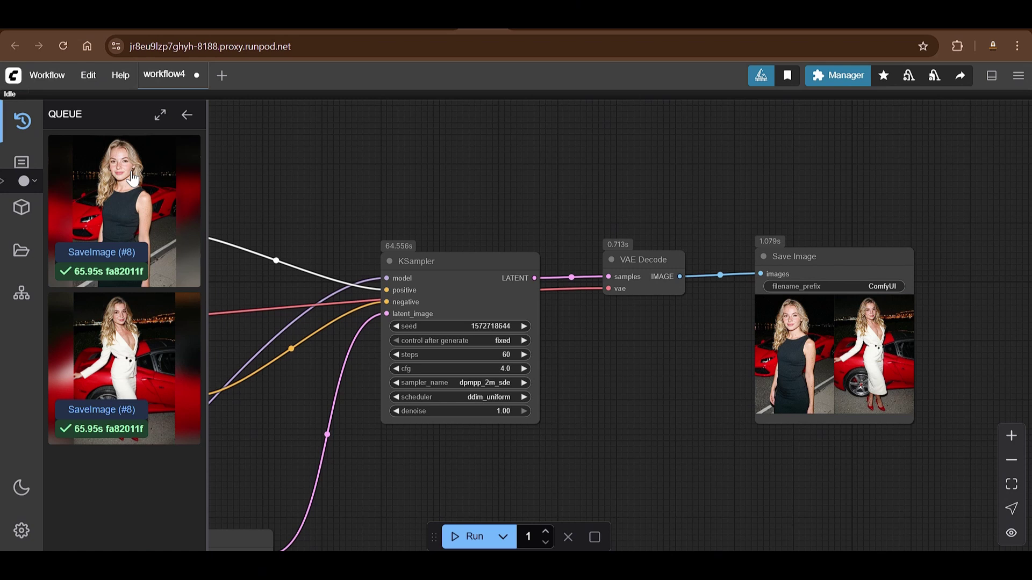
{"action": "left_click", "coordinate": [132, 177]}
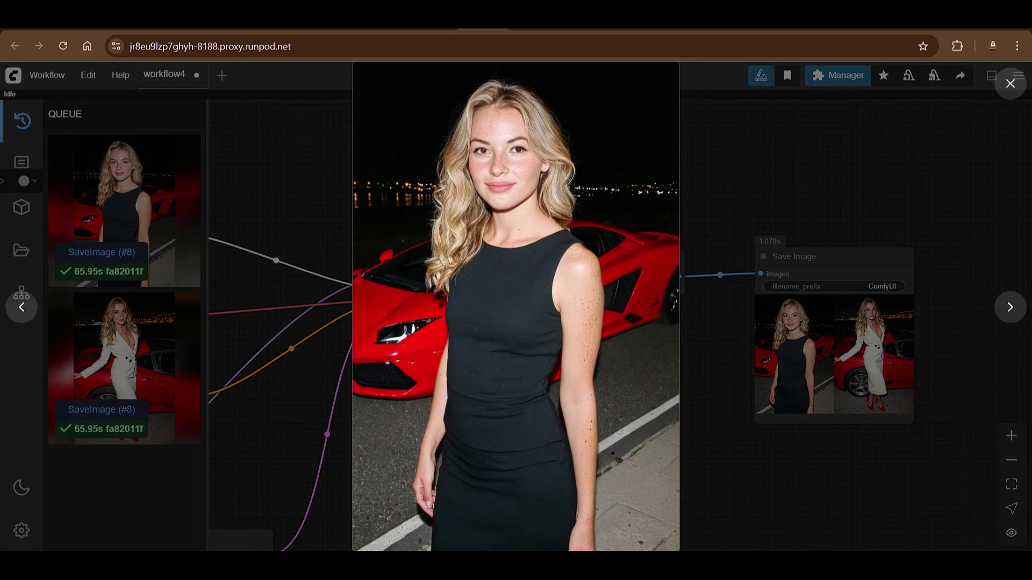
{"action": "left_click", "coordinate": [1010, 307]}
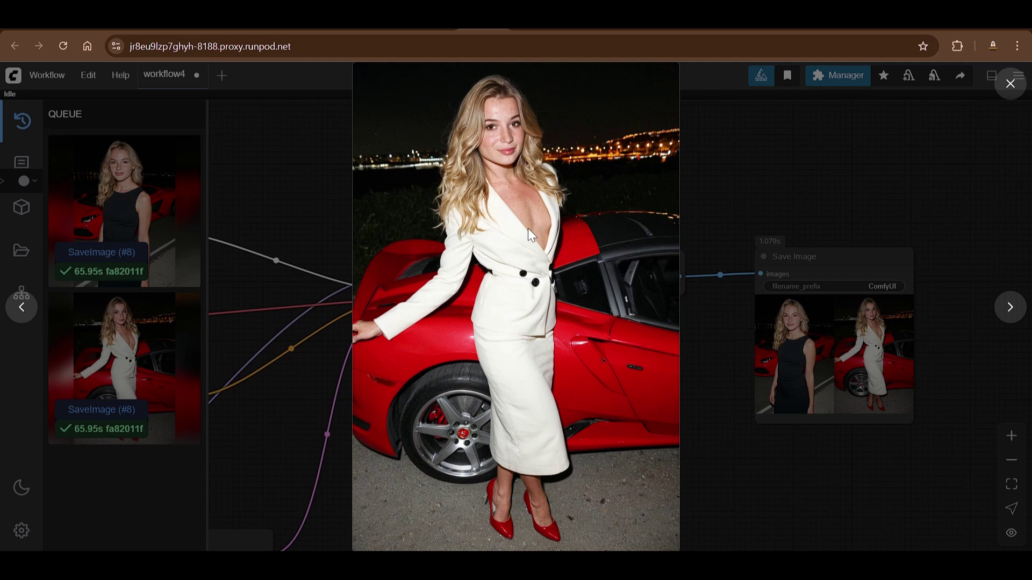
{"action": "left_click", "coordinate": [870, 173]}
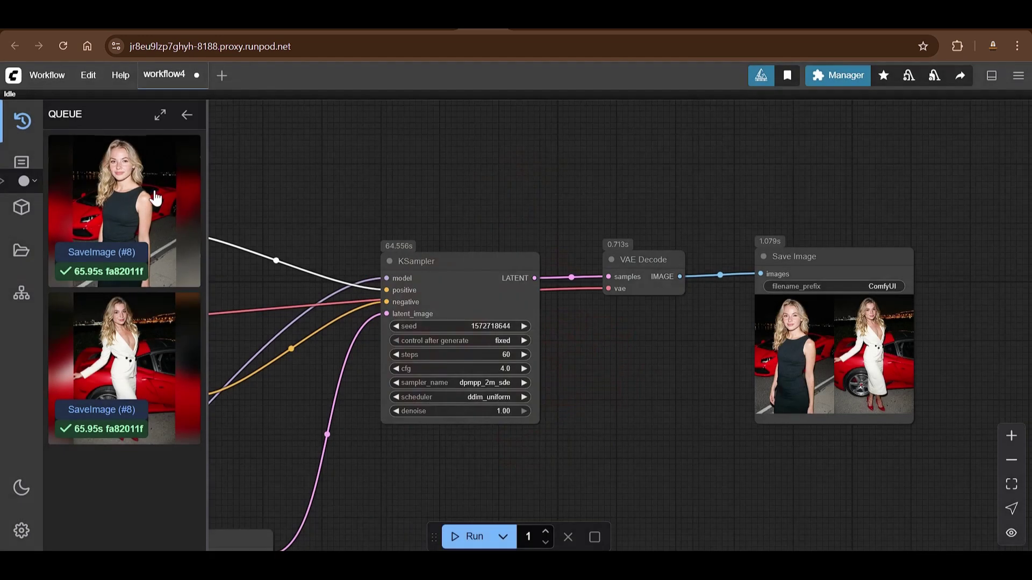
{"action": "scroll", "coordinate": [586, 177], "scroll_direction": "down", "scroll_amount": 3}
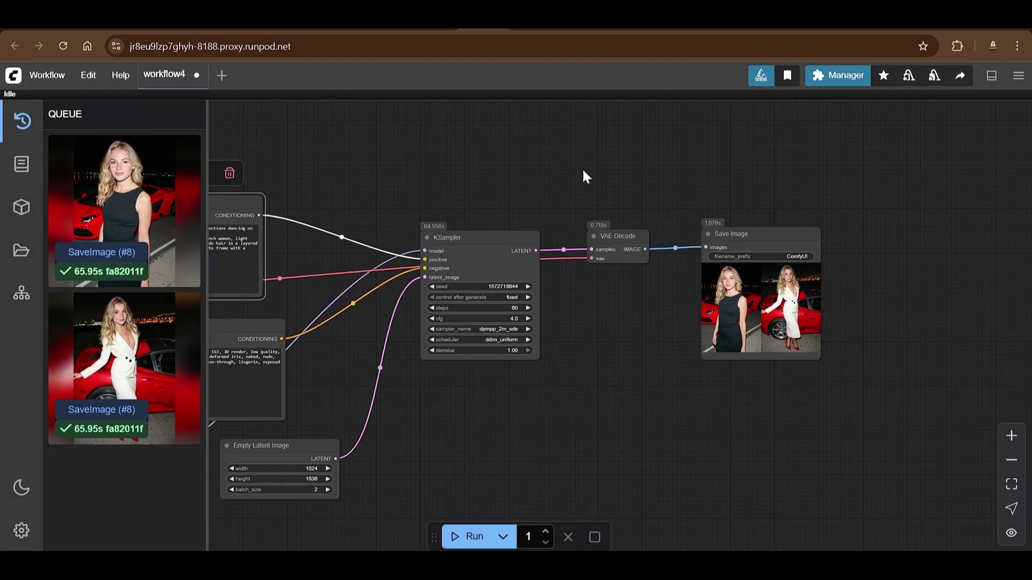
{"action": "scroll", "coordinate": [722, 172], "scroll_direction": "down", "scroll_amount": 5}
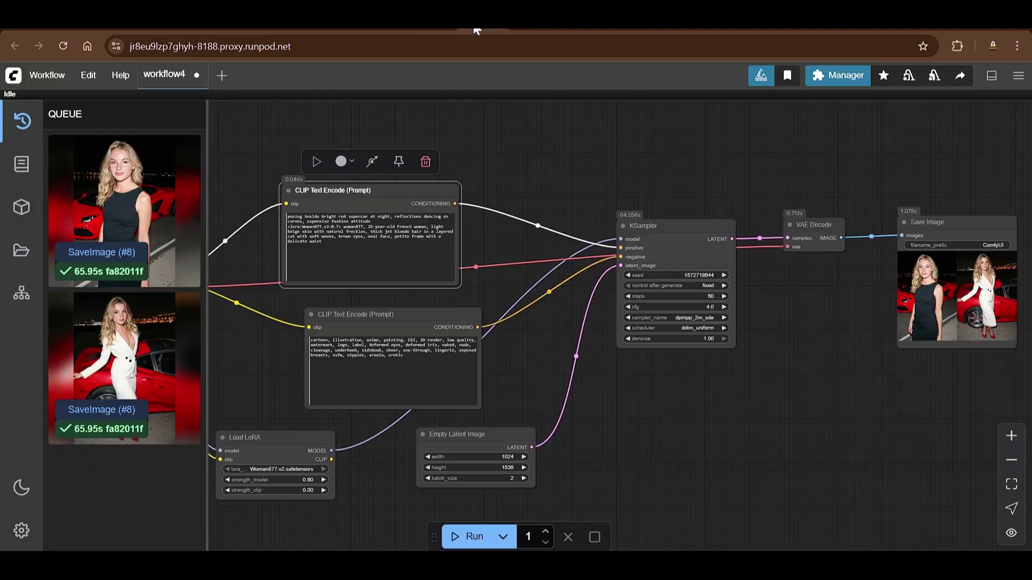
{"action": "left_click", "coordinate": [476, 31]}
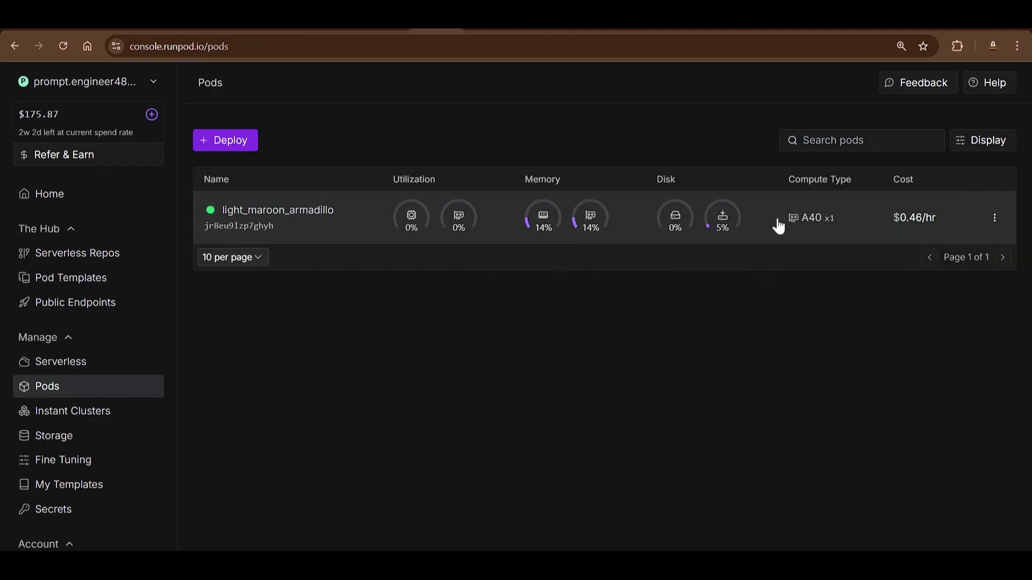
{"action": "left_click", "coordinate": [871, 215]}
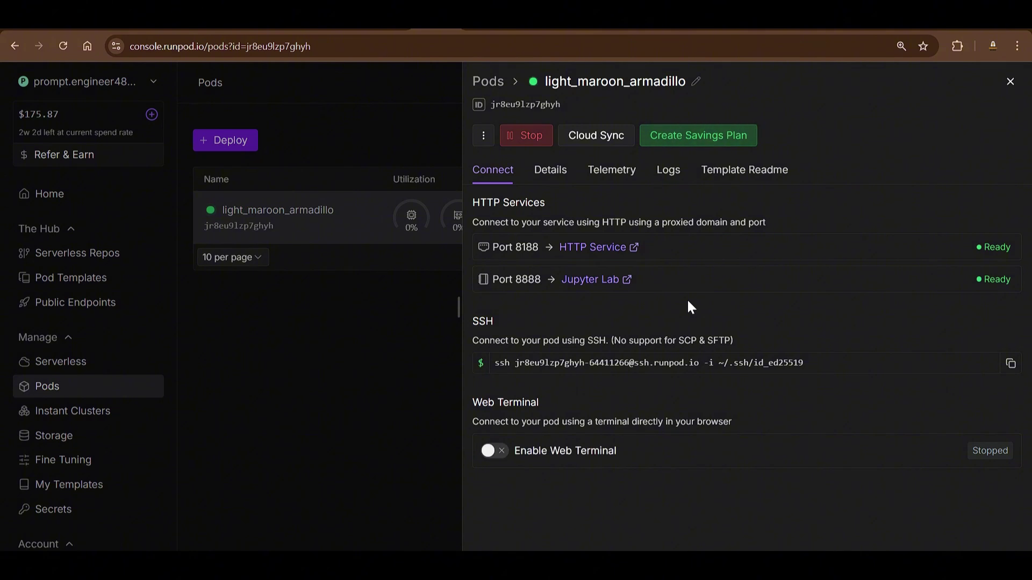
{"action": "left_click", "coordinate": [622, 174]}
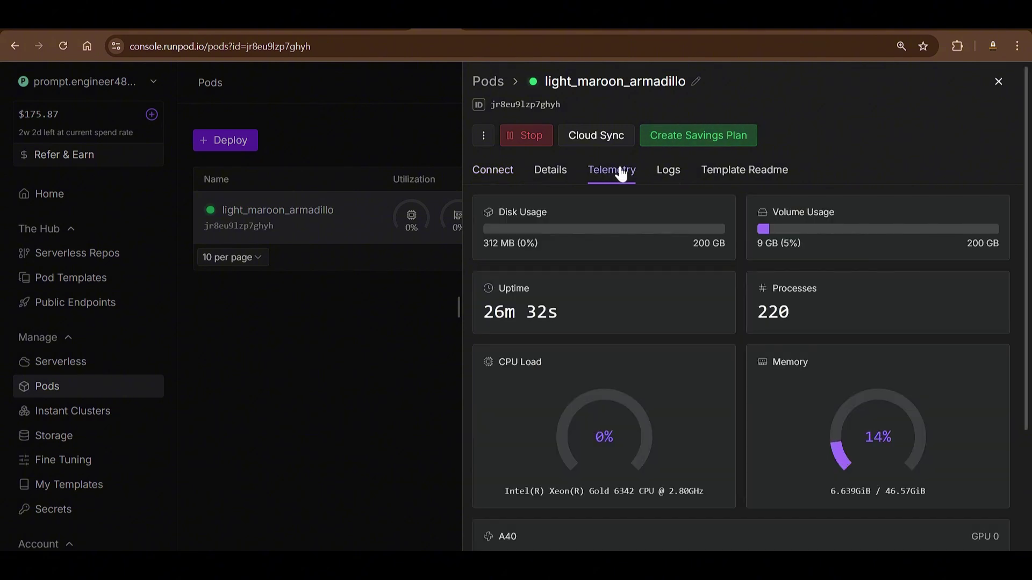
{"action": "scroll", "coordinate": [914, 285], "scroll_direction": "down", "scroll_amount": 3}
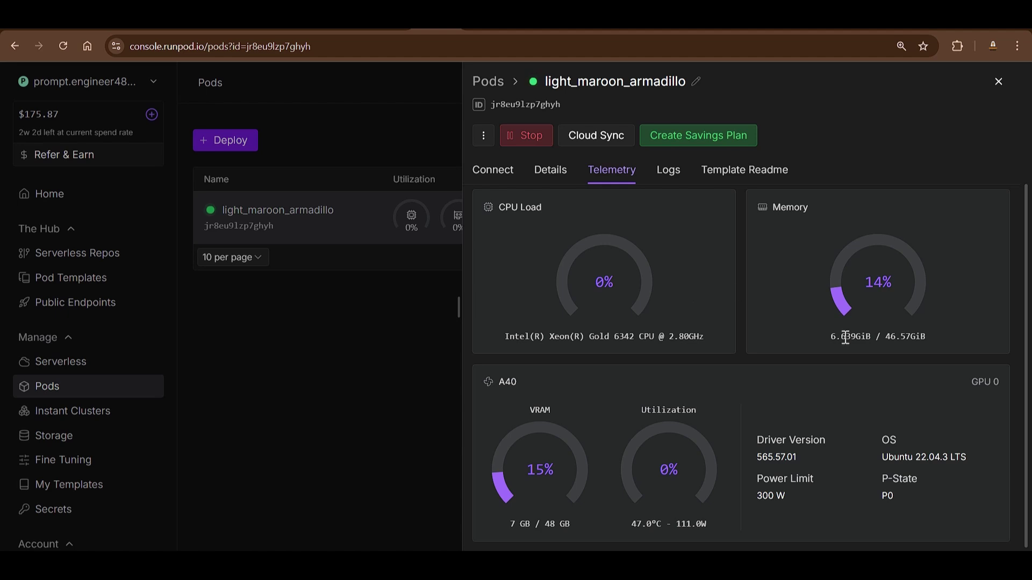
{"action": "scroll", "coordinate": [855, 392], "scroll_direction": "up", "scroll_amount": 3}
{"action": "scroll", "coordinate": [840, 327], "scroll_direction": "down", "scroll_amount": 3}
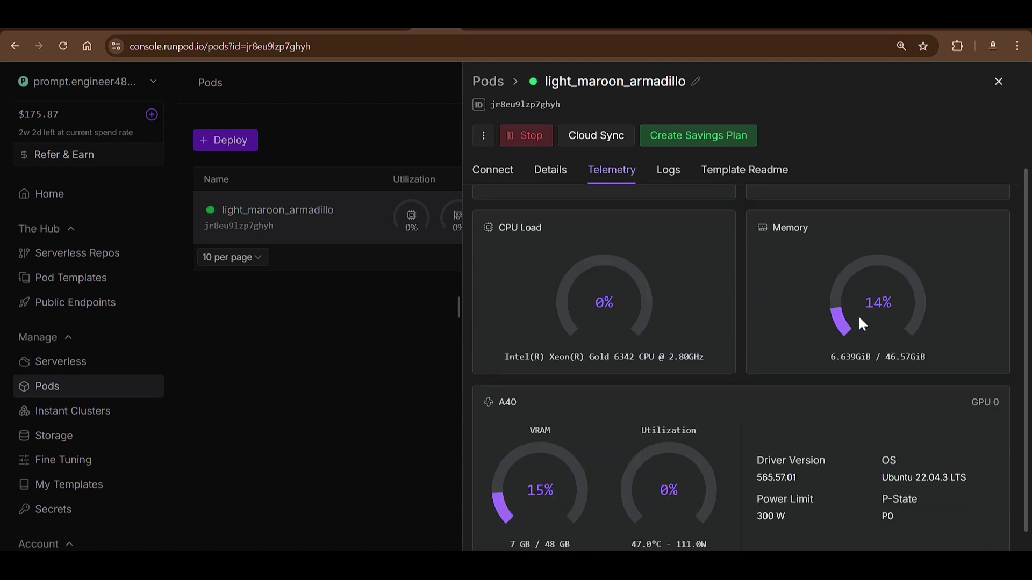
{"action": "left_click", "coordinate": [325, 373]}
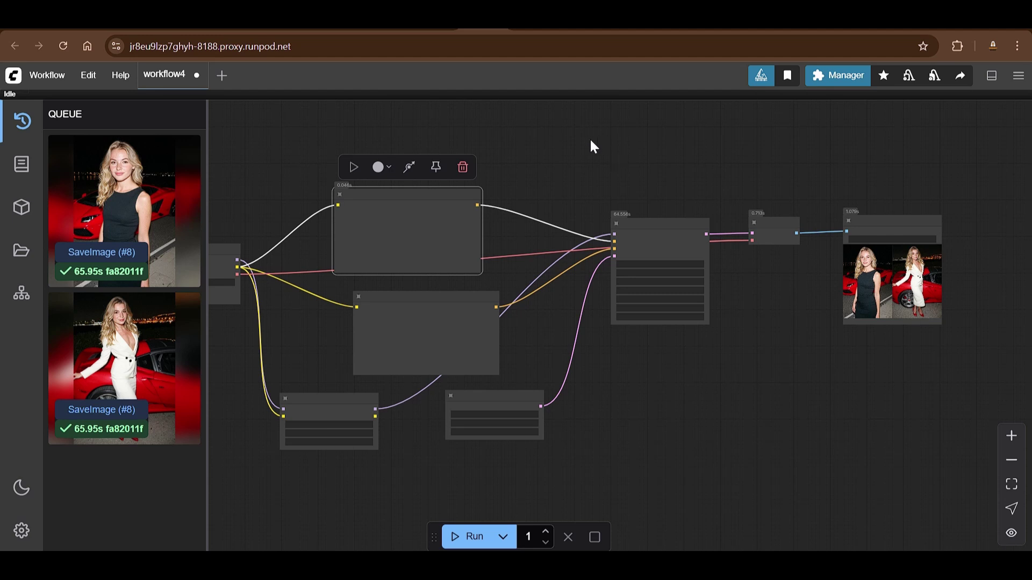
Export the ComfyUI workflow in API format, naming it workflow5.json and saving it to Downloads.
{"action": "left_click", "coordinate": [54, 78]}
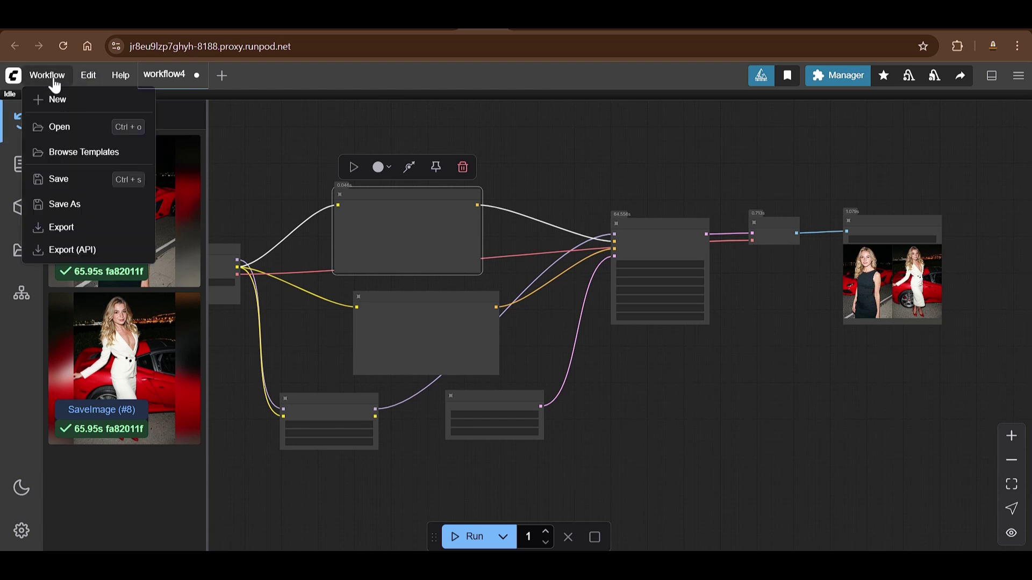
{"action": "left_click", "coordinate": [80, 250]}
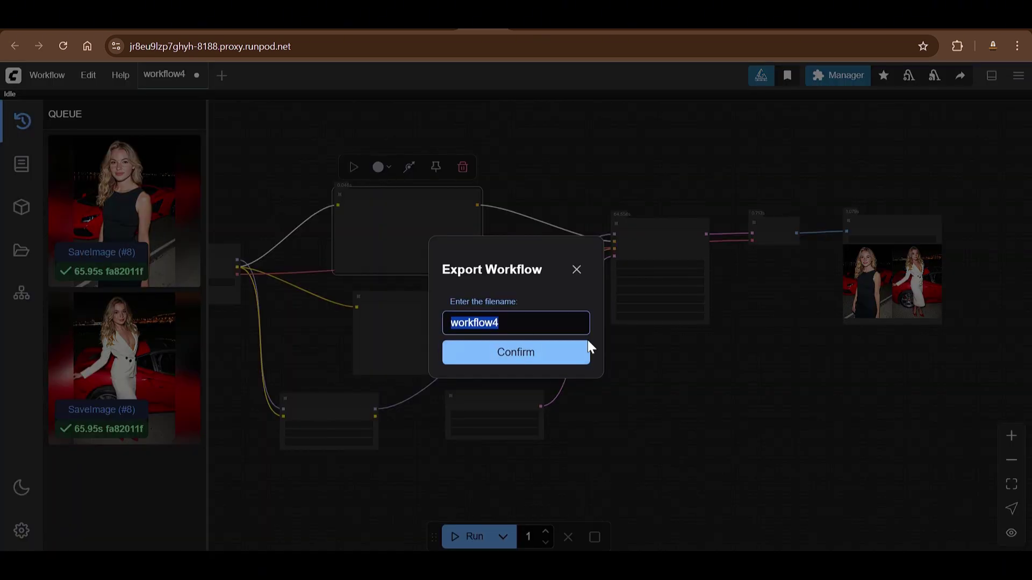
{"action": "left_click", "coordinate": [520, 325]}
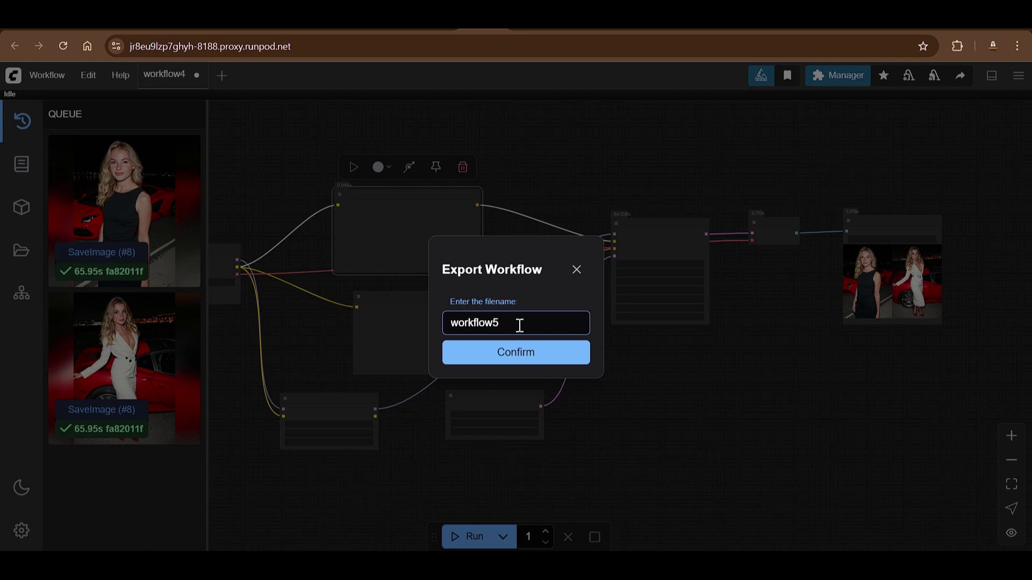
{"action": "type", "text": "5."}
{"action": "left_click", "coordinate": [524, 350]}
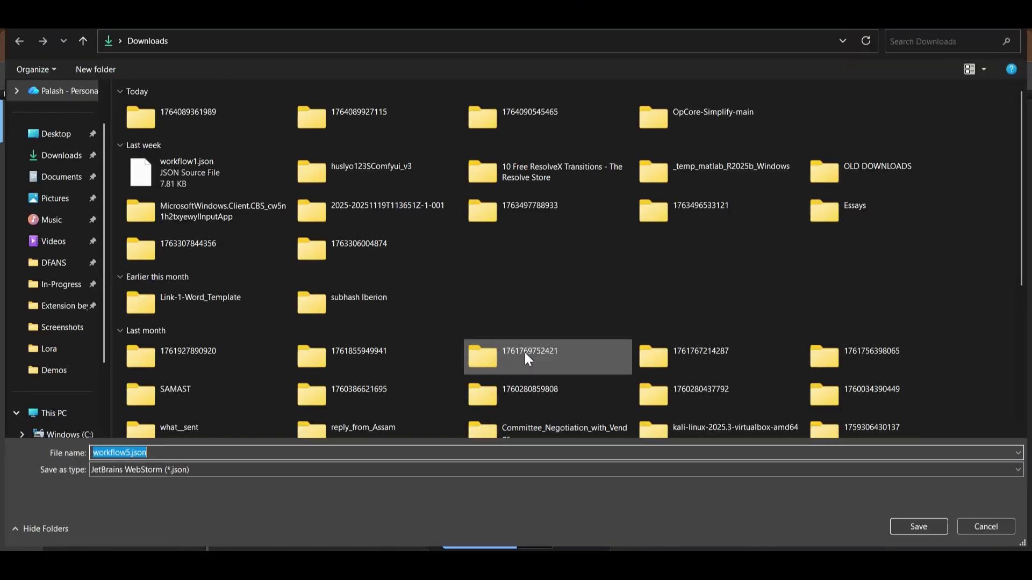
{"action": "left_click", "coordinate": [919, 527]}
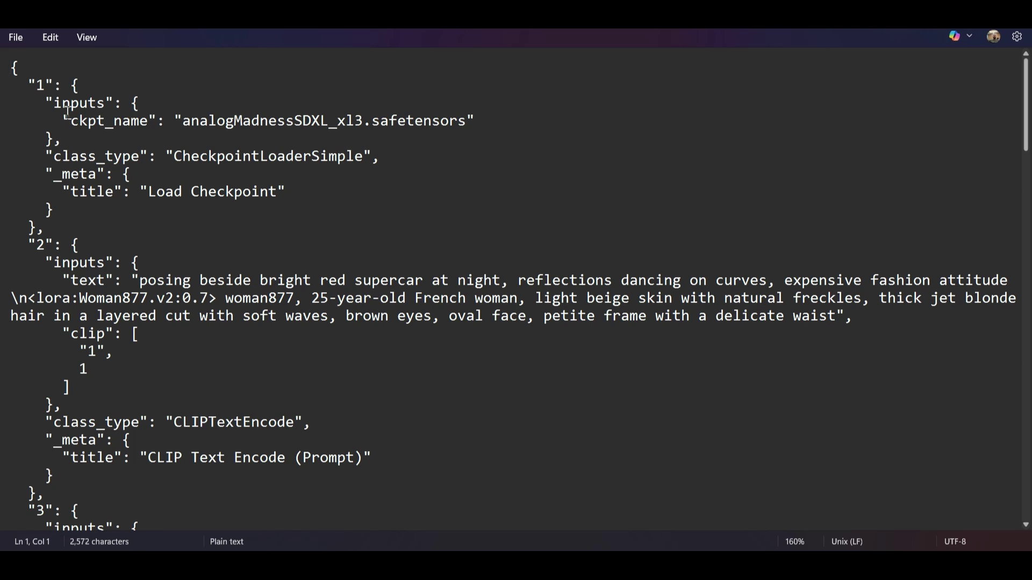
Select and scroll through the Load Checkpoint and node entries in workflow5.json.
{"action": "left_click_drag", "start_coordinate": [80, 84], "coordinate": [379, 210]}
{"action": "left_click", "coordinate": [461, 218]}
{"action": "scroll", "coordinate": [553, 201], "scroll_direction": "down", "scroll_amount": 2}
{"action": "left_click_drag", "start_coordinate": [140, 163], "coordinate": [600, 224]}
{"action": "scroll", "coordinate": [601, 228], "scroll_direction": "down", "scroll_amount": 15}
{"action": "scroll", "coordinate": [758, 244], "scroll_direction": "up", "scroll_amount": 20}
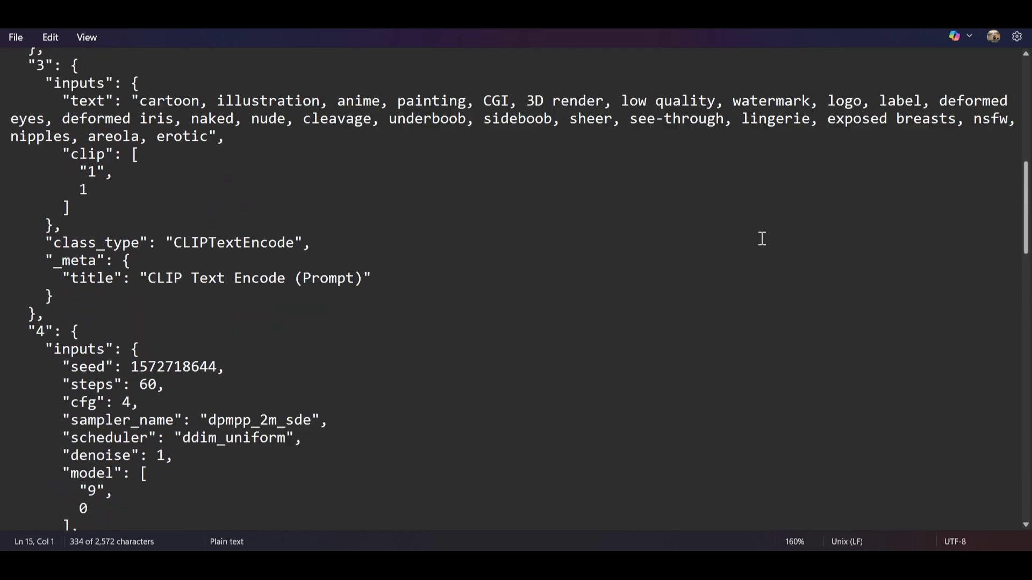
{"action": "left_click", "coordinate": [640, 199]}
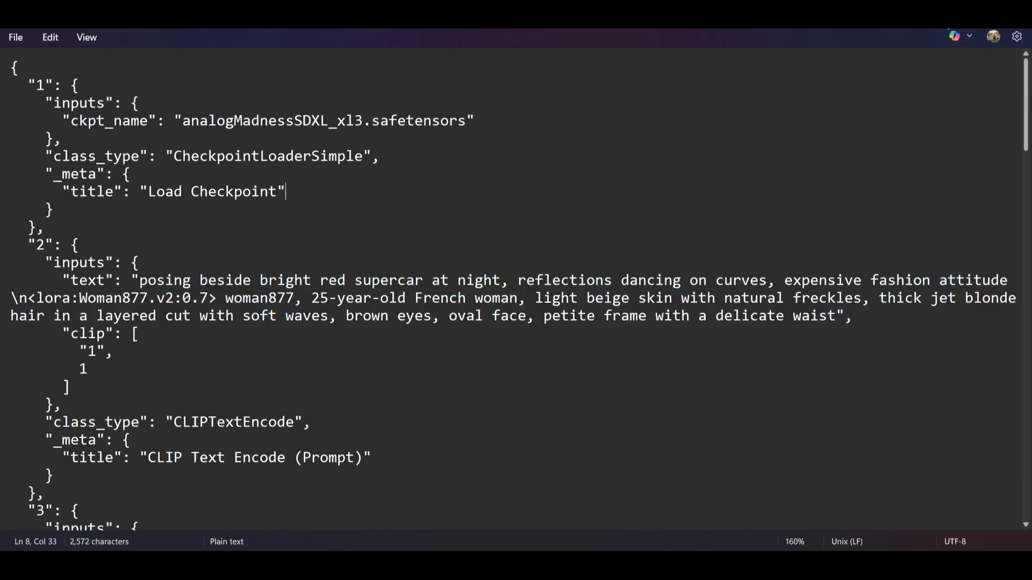
Return to the ComfyUI graph and recenter the workflow nodes in view.
{"action": "key", "text": "alt+Tab"}
{"action": "key", "text": "alt+Tab"}
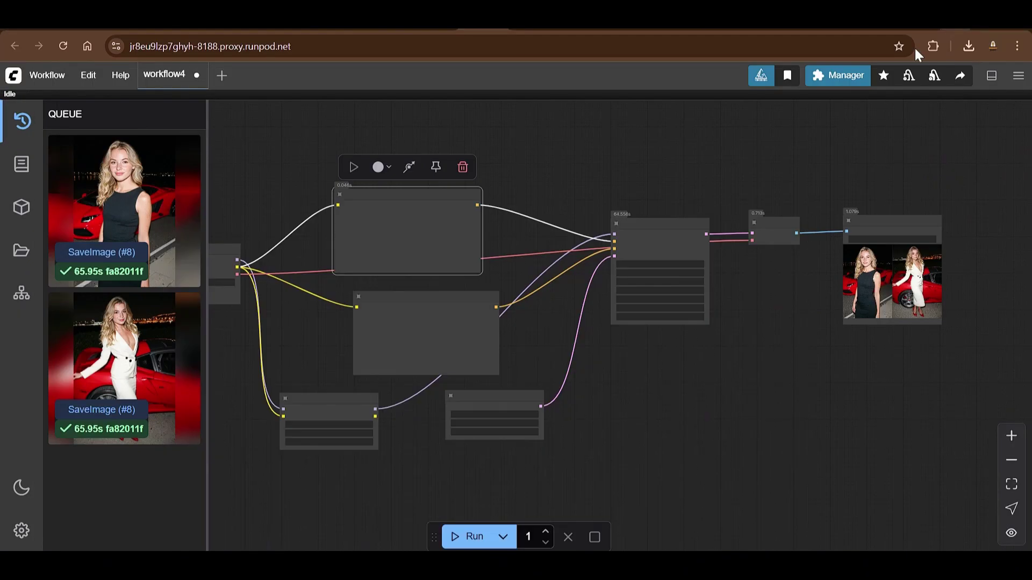
{"action": "scroll", "coordinate": [638, 186], "scroll_direction": "up", "scroll_amount": 2}
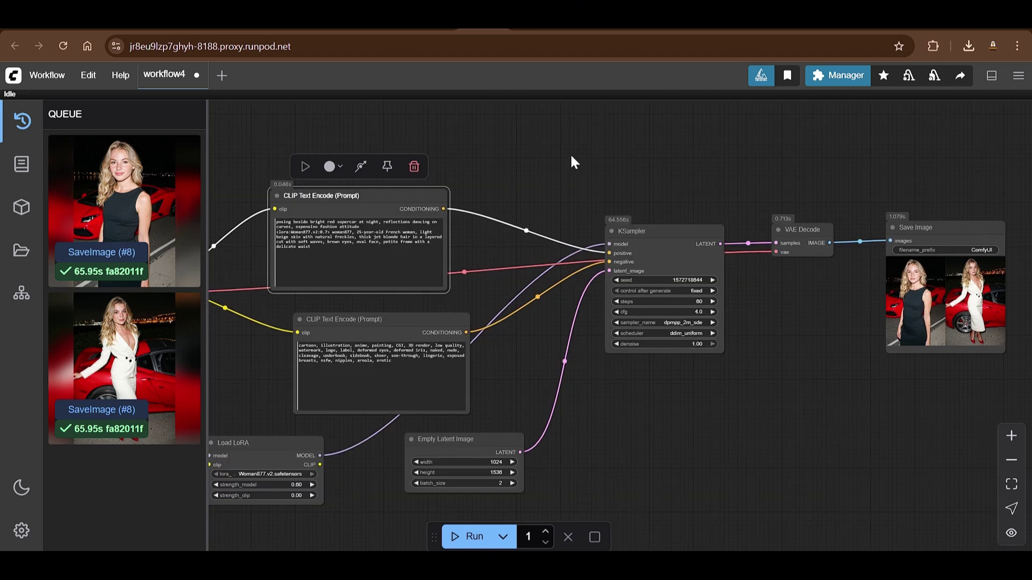
{"action": "left_click_drag", "start_coordinate": [570, 153], "coordinate": [640, 130]}
{"action": "scroll", "coordinate": [640, 130], "scroll_direction": "down", "scroll_amount": 2}
{"action": "scroll", "coordinate": [644, 139], "scroll_direction": "up", "scroll_amount": 3}
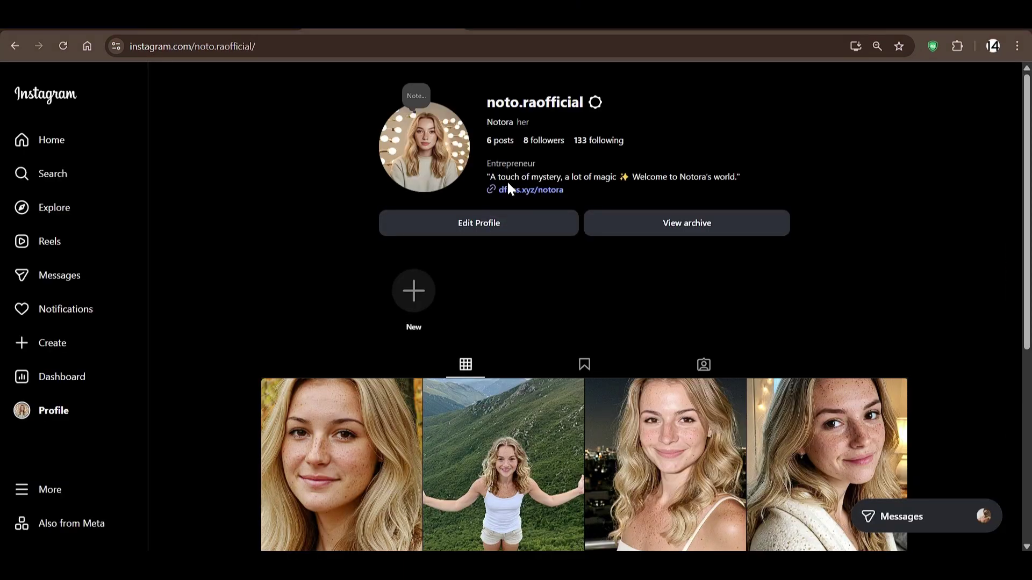
Scroll through the character's Instagram profile page.
{"action": "scroll", "coordinate": [847, 337], "scroll_direction": "down", "scroll_amount": 8}
{"action": "scroll", "coordinate": [845, 327], "scroll_direction": "up", "scroll_amount": 5}
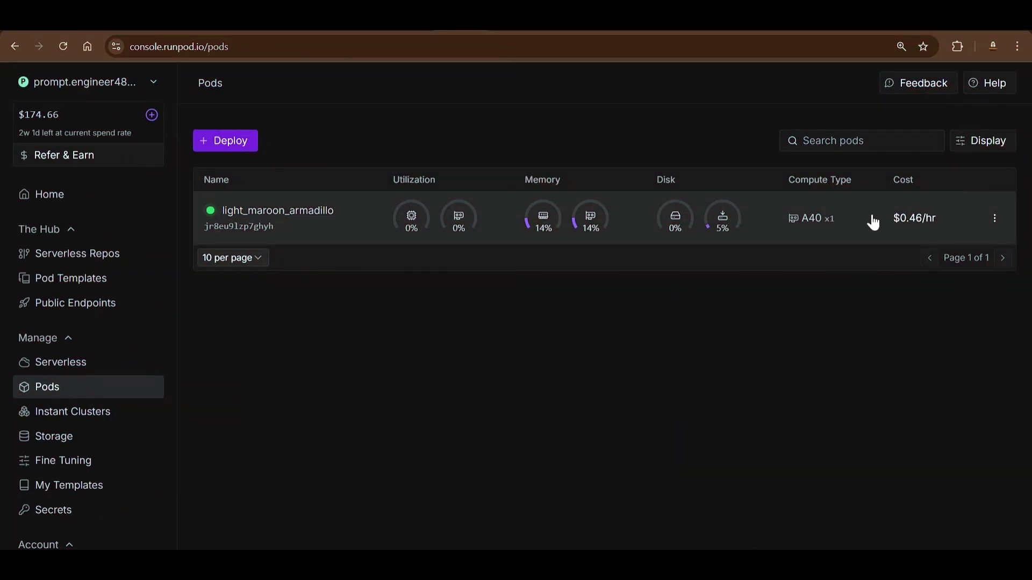
Stop the running pod light_maroon_armadillo.
{"action": "left_click", "coordinate": [996, 219]}
{"action": "left_click", "coordinate": [934, 347]}
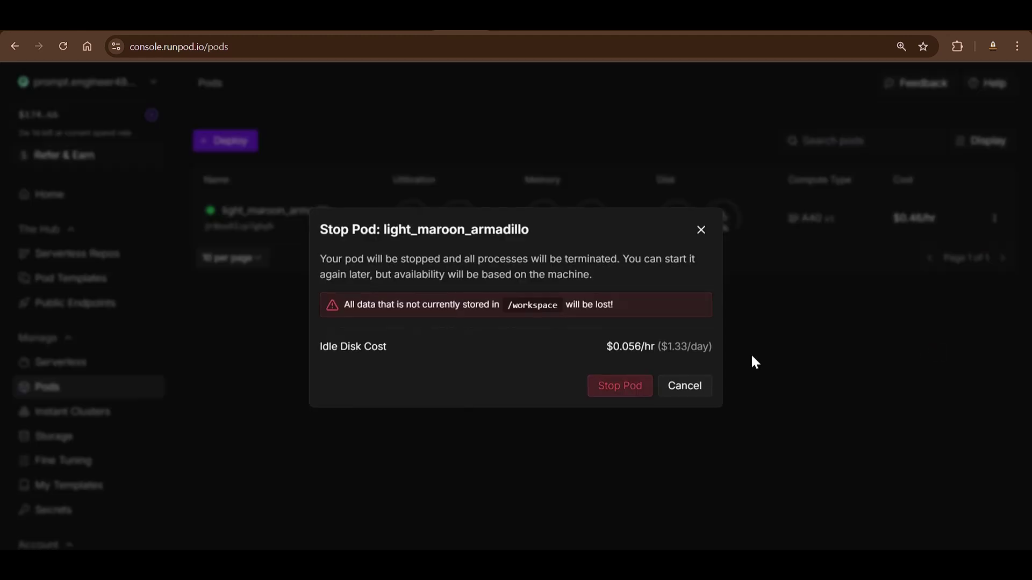
{"action": "left_click", "coordinate": [597, 384]}
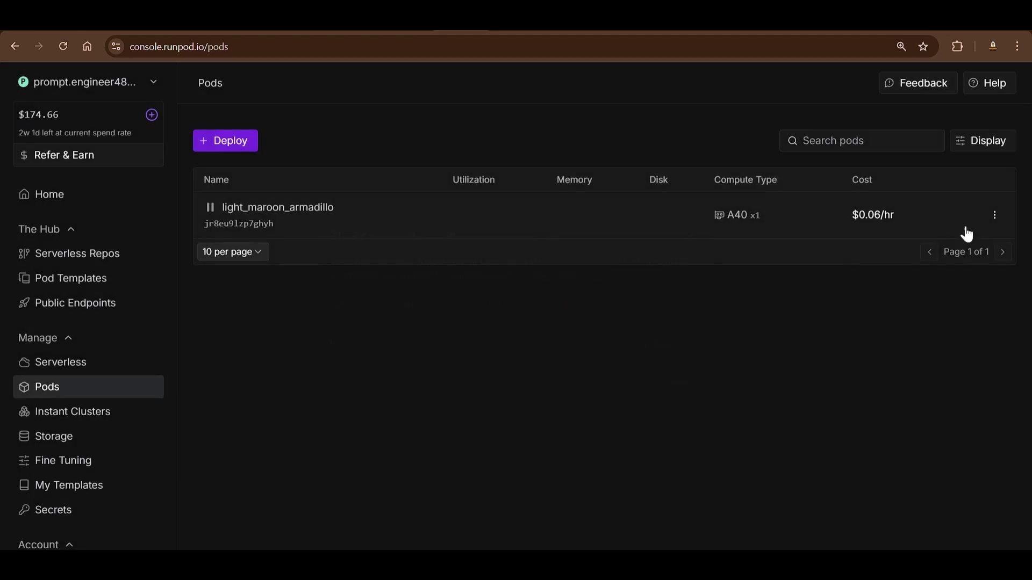
Permanently terminate the stopped pod.
{"action": "left_click", "coordinate": [995, 217]}
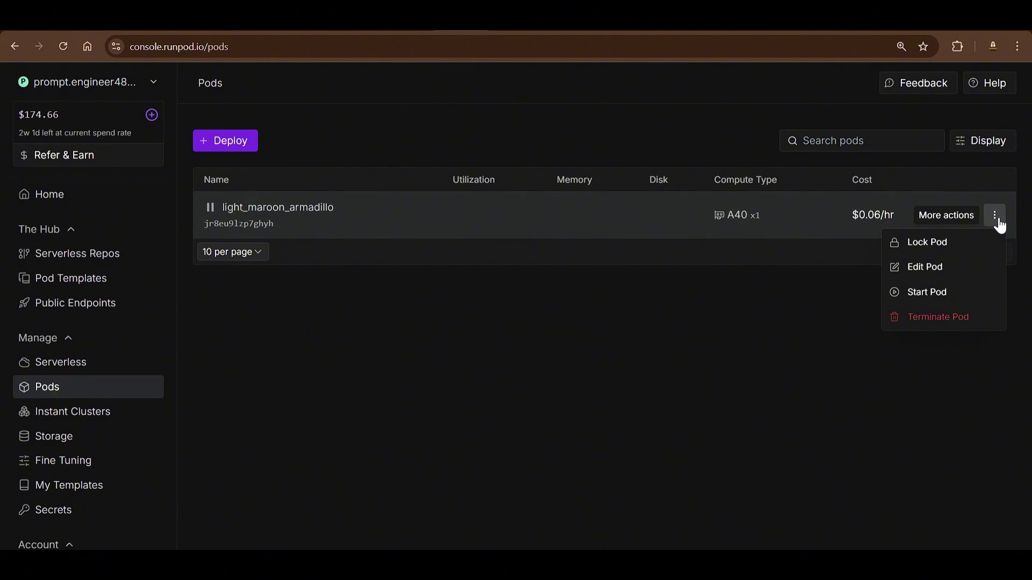
{"action": "left_click", "coordinate": [949, 316]}
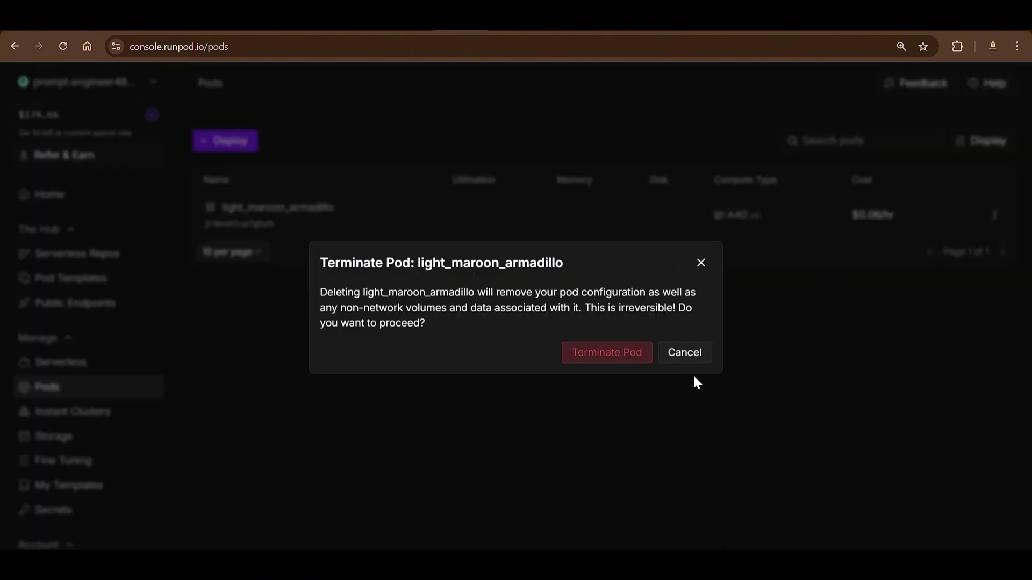
{"action": "left_click", "coordinate": [598, 356]}
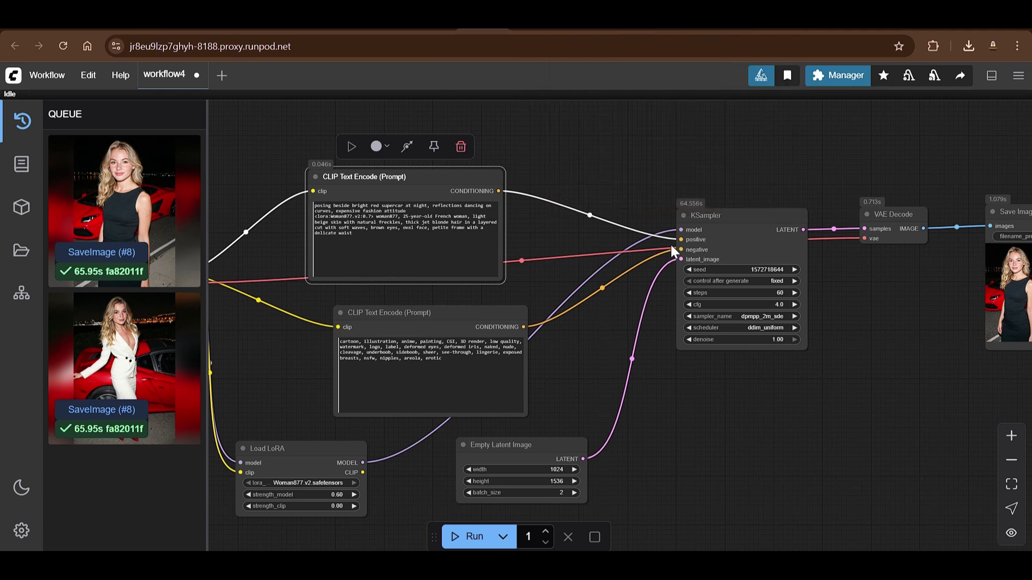
{"action": "mouse_move", "coordinate": [438, 176]}
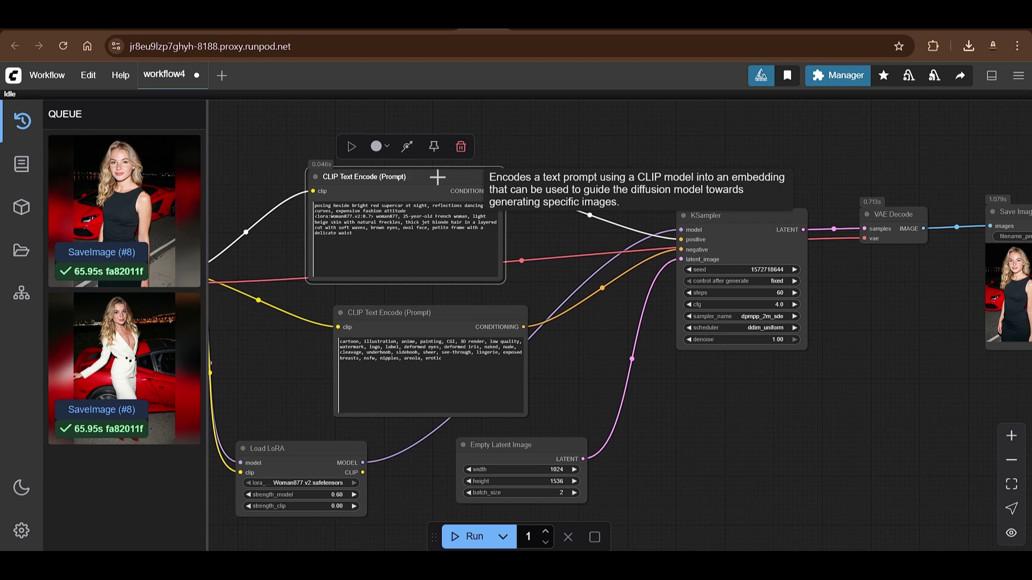
View the Civitai Analog Madness SDXL and Woman877 LoRA pages, then return to the RunPod console.
{"action": "left_click", "coordinate": [578, 16]}
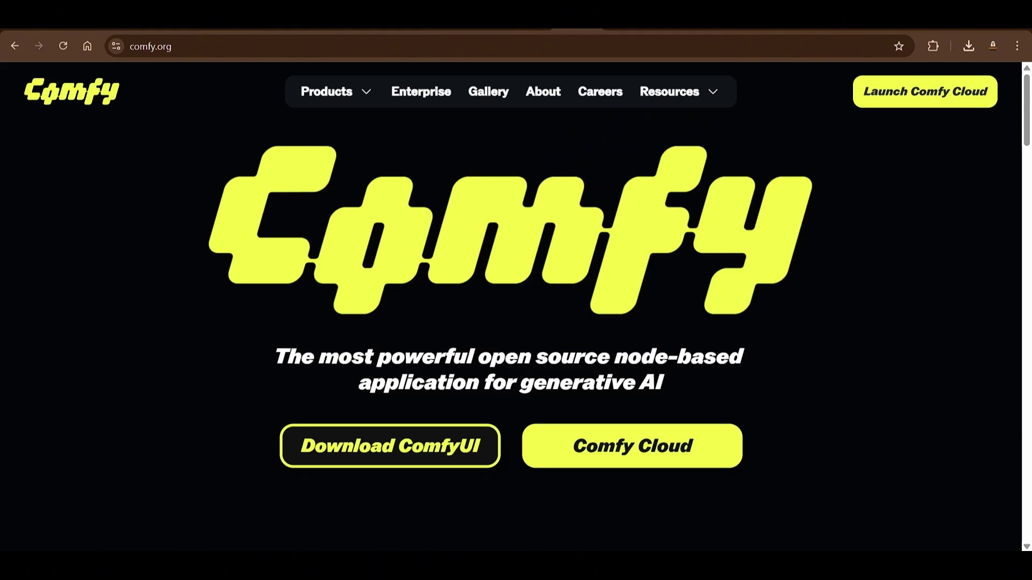
{"action": "left_click", "coordinate": [634, 16]}
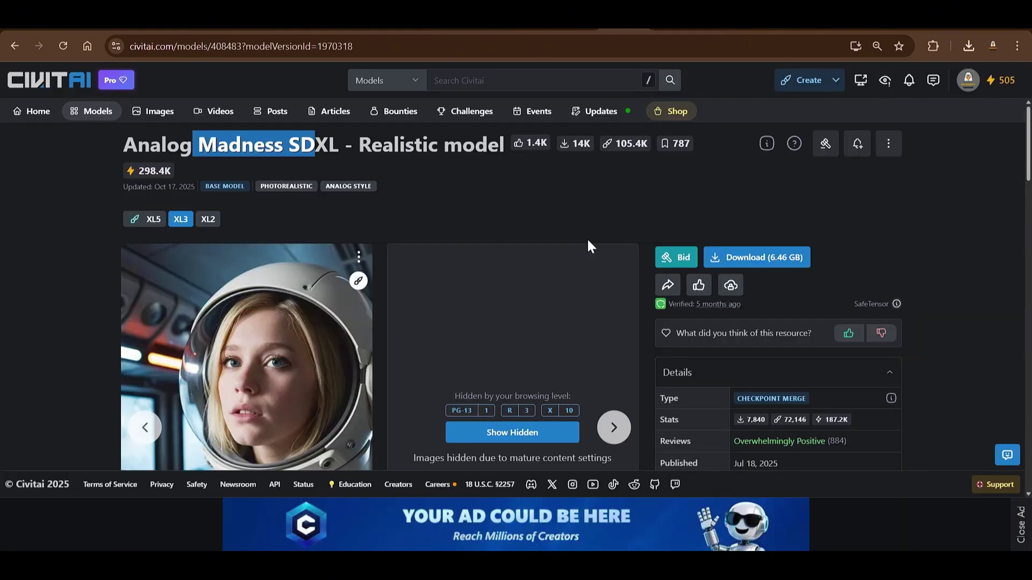
{"action": "left_click", "coordinate": [669, 17]}
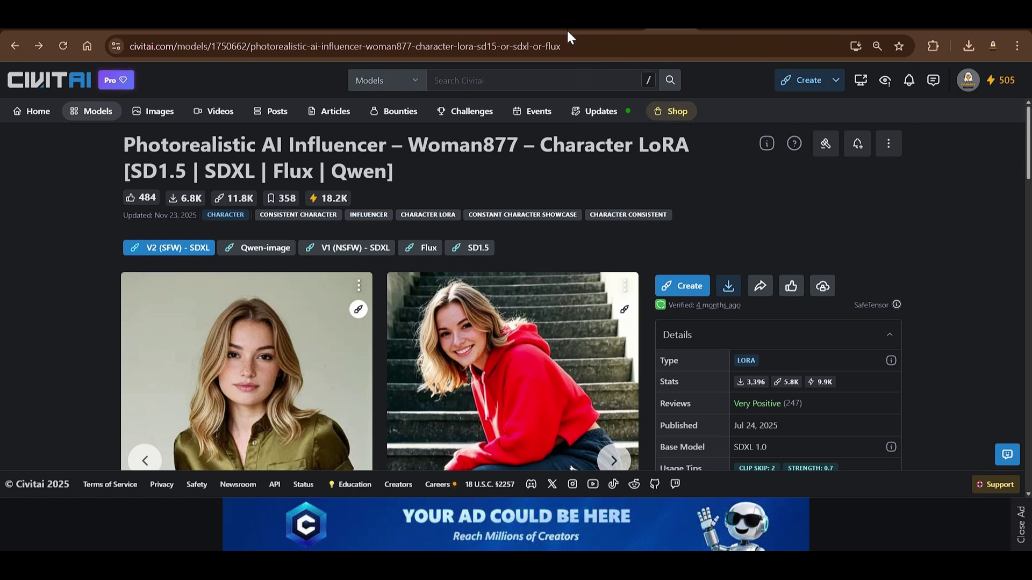
{"action": "mouse_move", "coordinate": [574, 27]}
{"action": "left_click", "coordinate": [574, 22]}
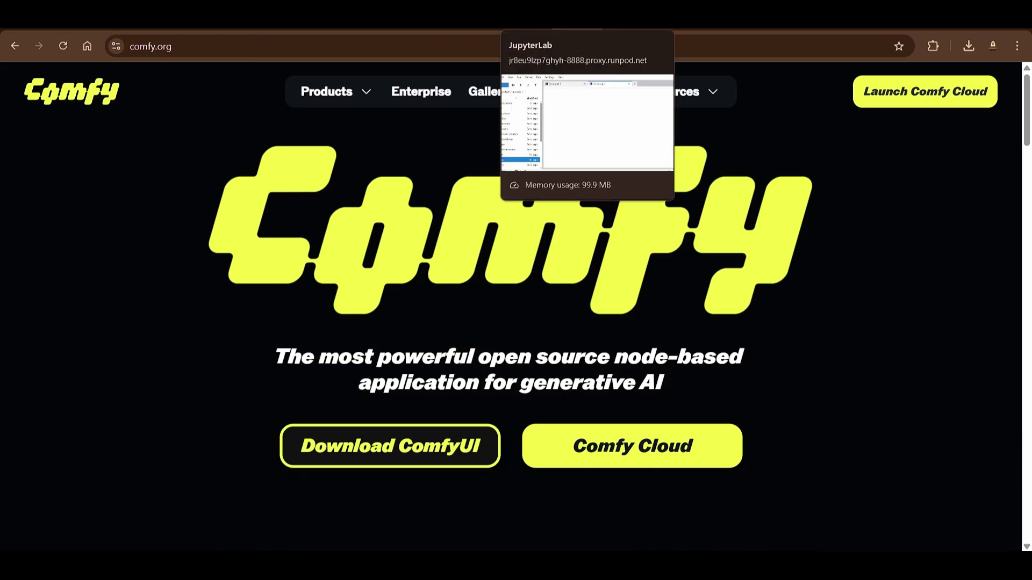
{"action": "left_click", "coordinate": [537, 22]}
{"action": "left_click", "coordinate": [484, 22]}
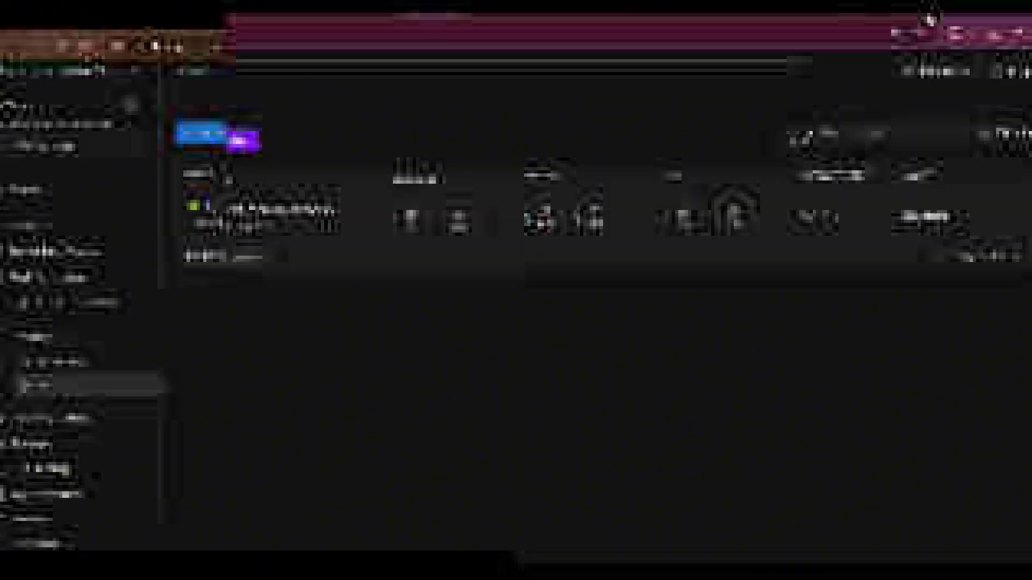
Load the PayPal home page and highlight its headline and intro paragraph.
{"action": "type", "text": "p"}
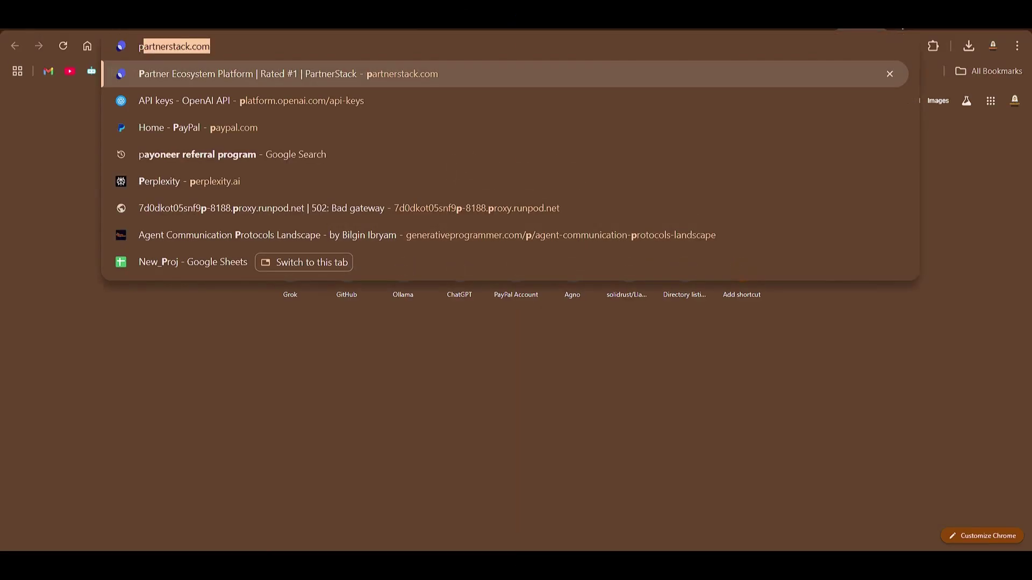
{"action": "type", "text": "ayp"}
{"action": "key", "text": "Return"}
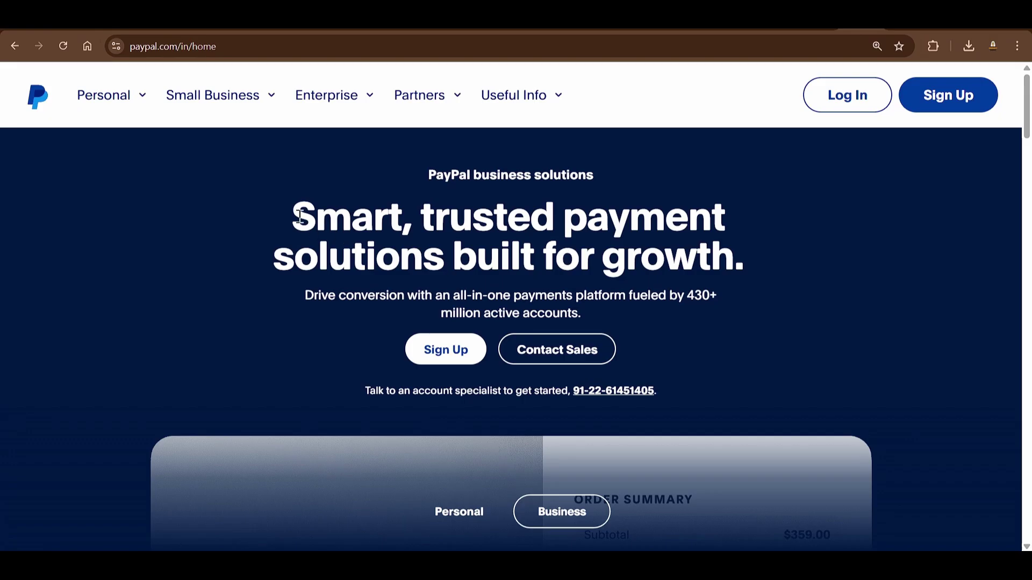
{"action": "left_click_drag", "start_coordinate": [300, 217], "coordinate": [705, 296]}
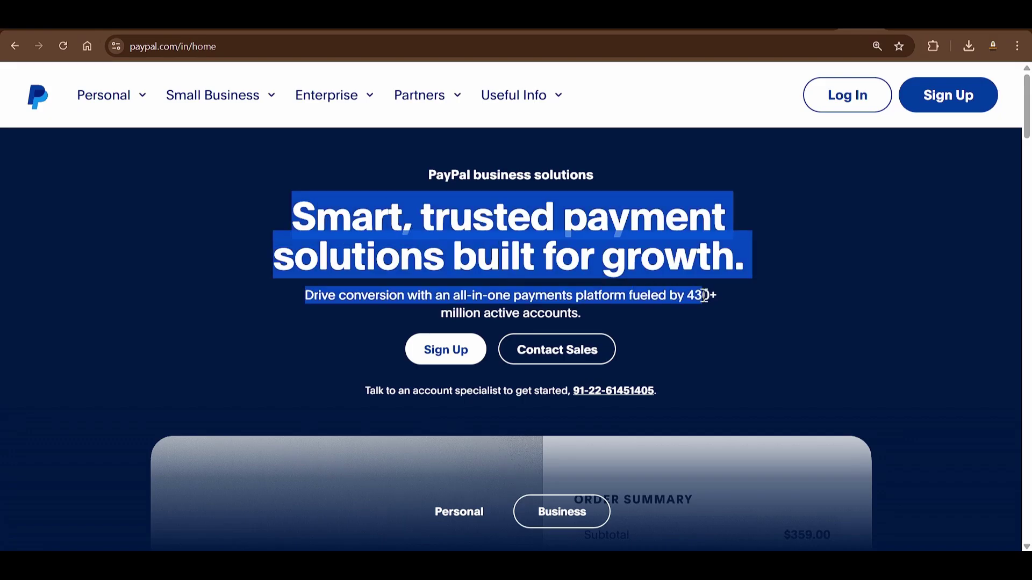
{"action": "left_click", "coordinate": [687, 260]}
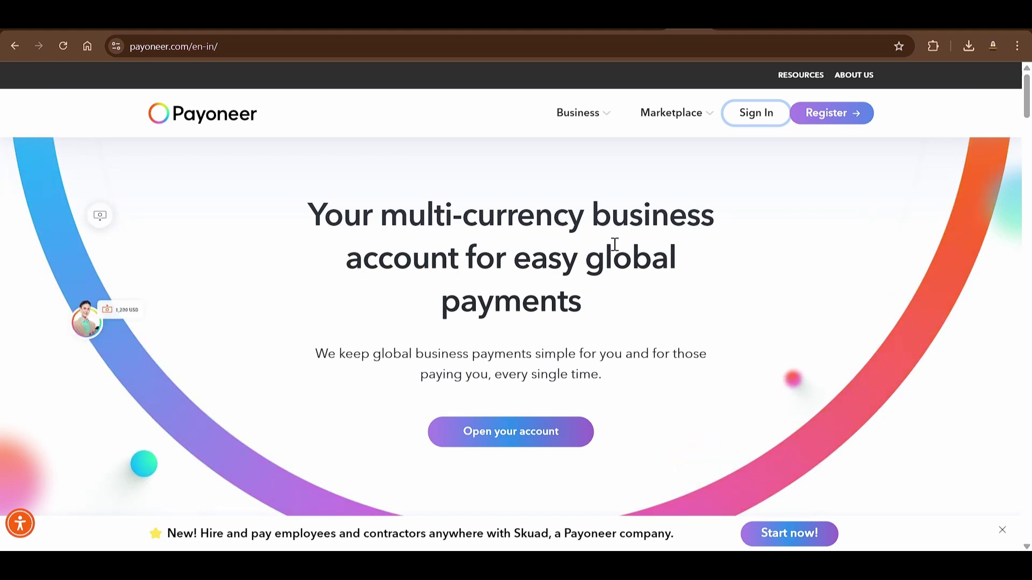
Scroll to Skydo's pricing and highlight the USD 2,000 tier limit and its $19 fee.
{"action": "left_click", "coordinate": [385, 29]}
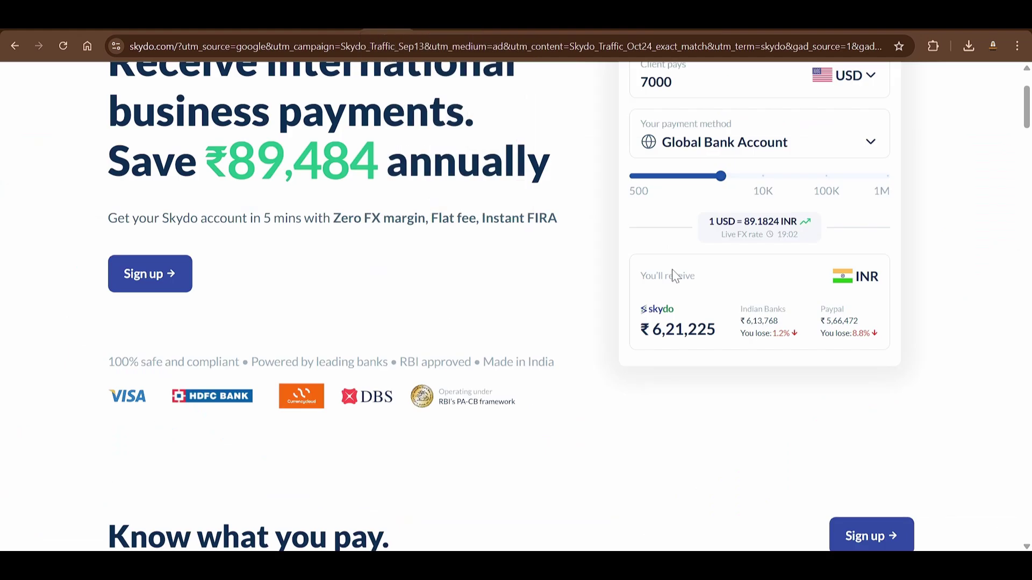
{"action": "scroll", "coordinate": [726, 280], "scroll_direction": "up", "scroll_amount": 2}
{"action": "scroll", "coordinate": [946, 242], "scroll_direction": "down", "scroll_amount": 5}
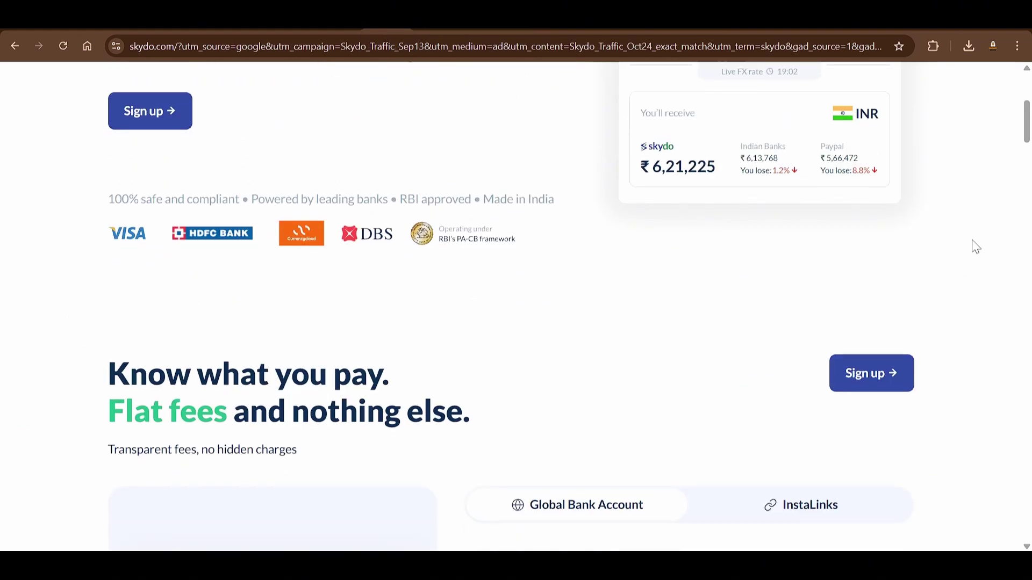
{"action": "scroll", "coordinate": [975, 247], "scroll_direction": "down", "scroll_amount": 7}
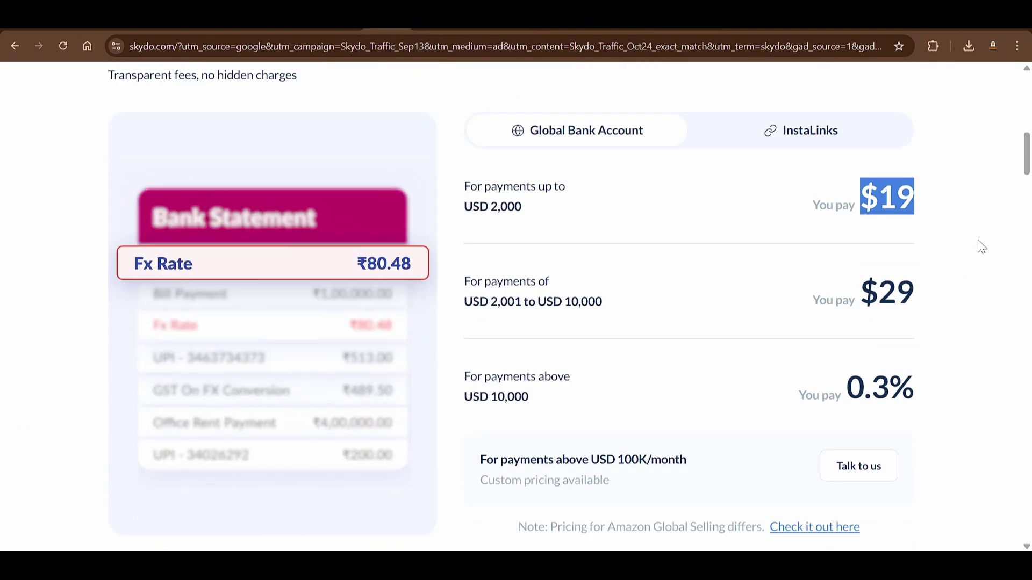
{"action": "scroll", "coordinate": [984, 246], "scroll_direction": "up", "scroll_amount": 10}
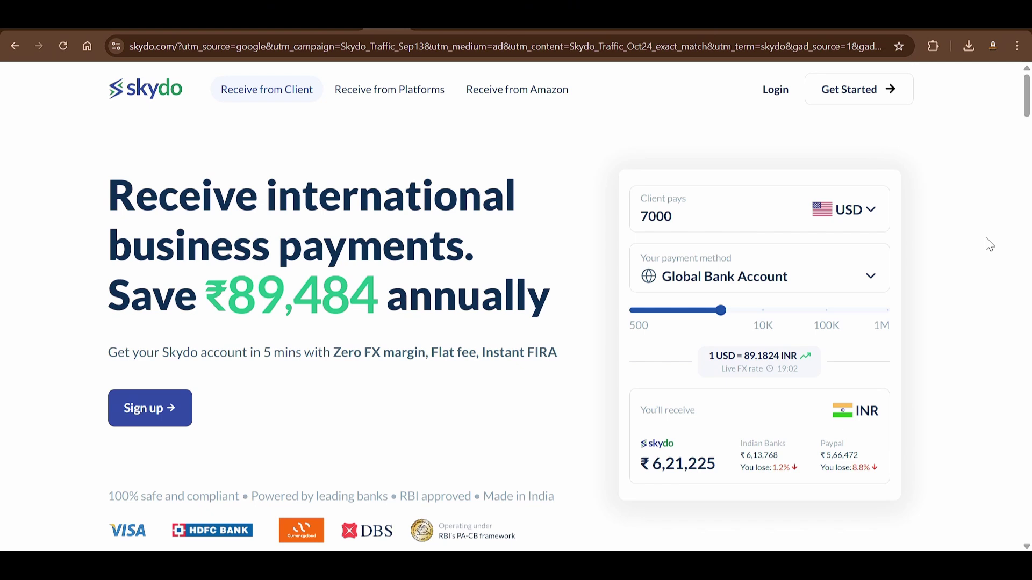
{"action": "scroll", "coordinate": [990, 244], "scroll_direction": "down", "scroll_amount": 10}
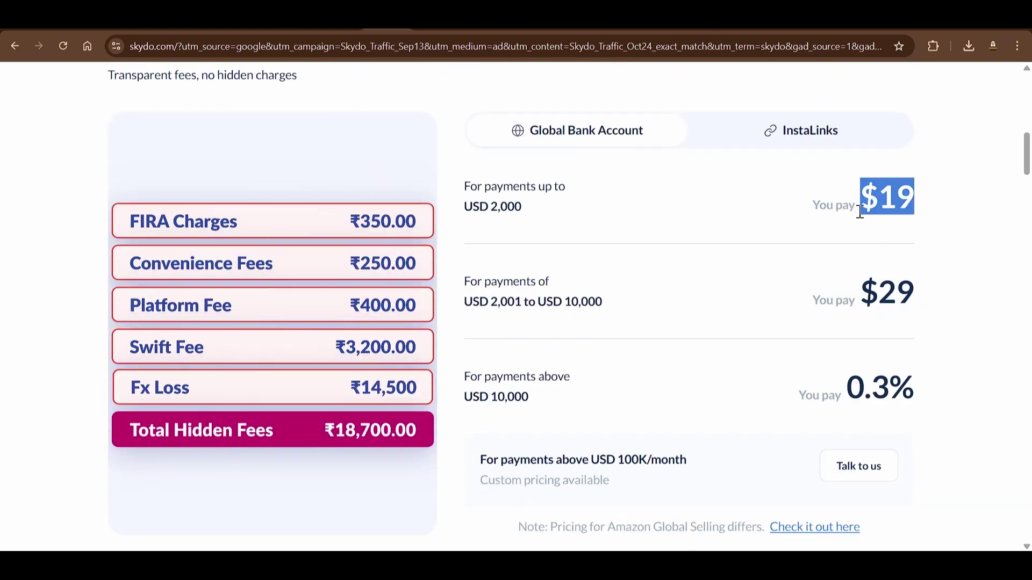
{"action": "left_click", "coordinate": [852, 201]}
{"action": "left_click_drag", "start_coordinate": [463, 208], "coordinate": [599, 214]}
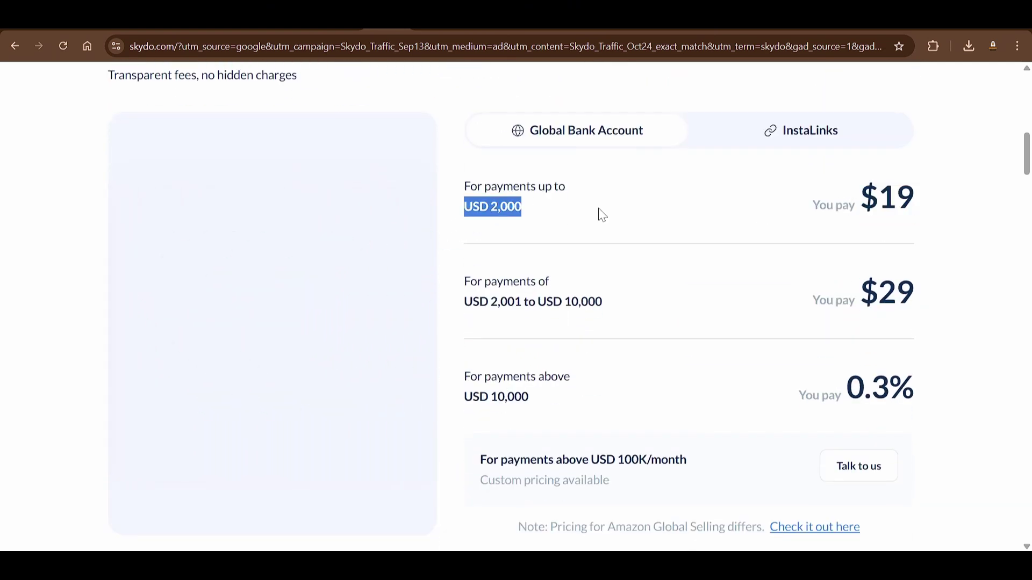
{"action": "left_click_drag", "start_coordinate": [859, 200], "coordinate": [936, 208]}
{"action": "left_click", "coordinate": [952, 211]}
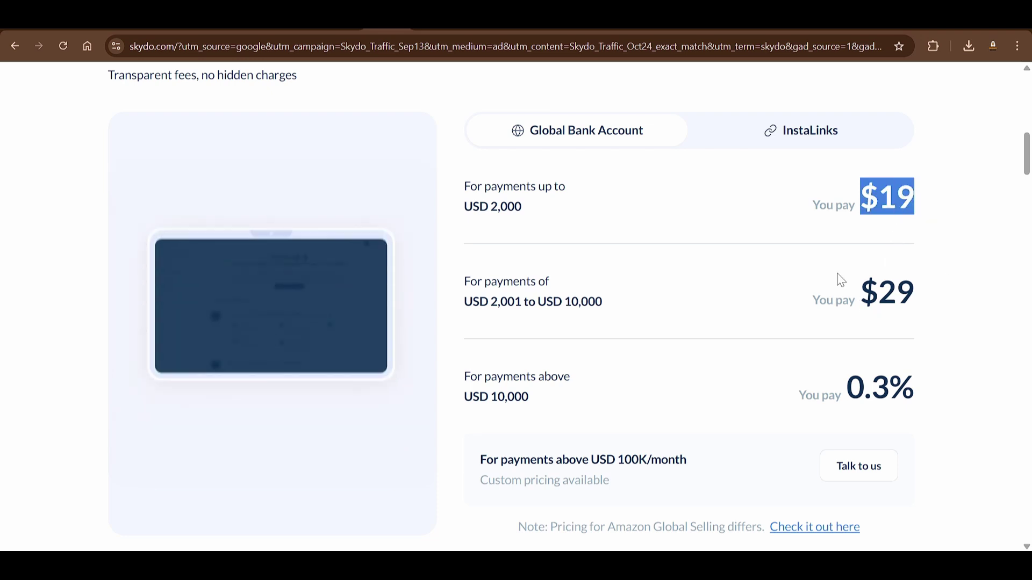
Highlight the USD 10,000 limit and $29 fee, then scroll back to the calculator.
{"action": "left_click", "coordinate": [539, 308]}
{"action": "left_click_drag", "start_coordinate": [539, 308], "coordinate": [647, 302]}
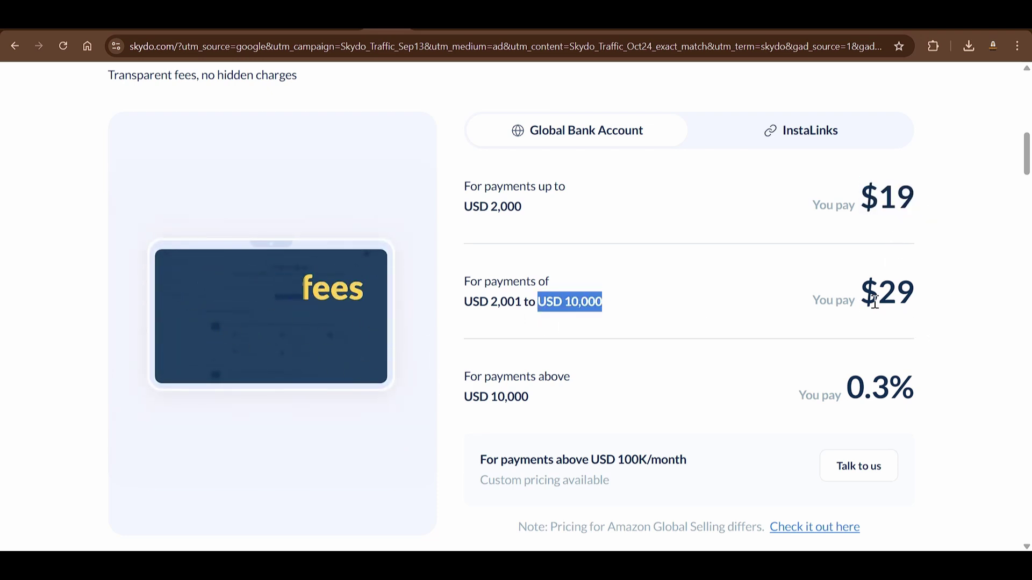
{"action": "left_click_drag", "start_coordinate": [859, 293], "coordinate": [926, 310]}
{"action": "left_click", "coordinate": [968, 308]}
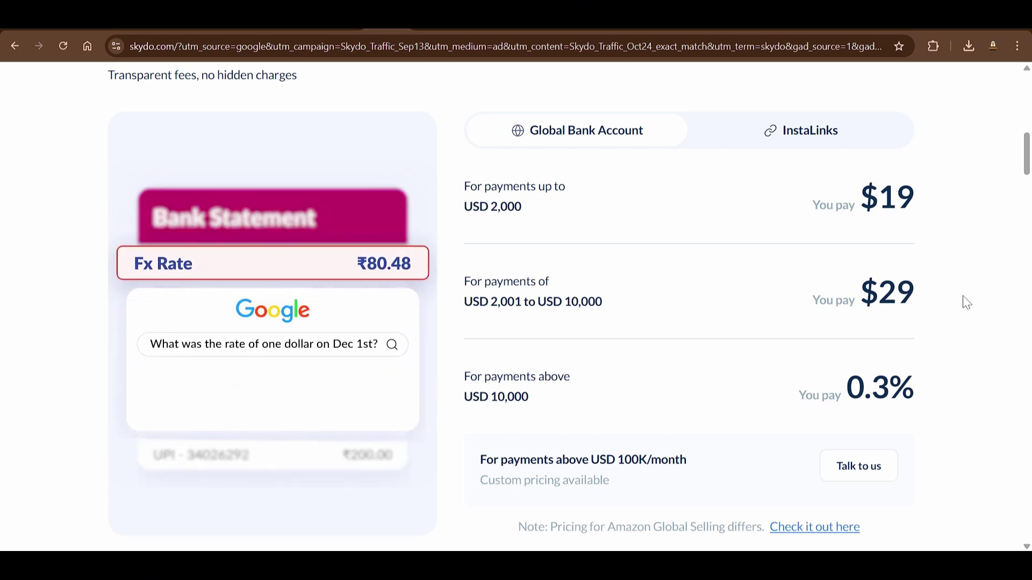
{"action": "scroll", "coordinate": [966, 302], "scroll_direction": "down", "scroll_amount": 3}
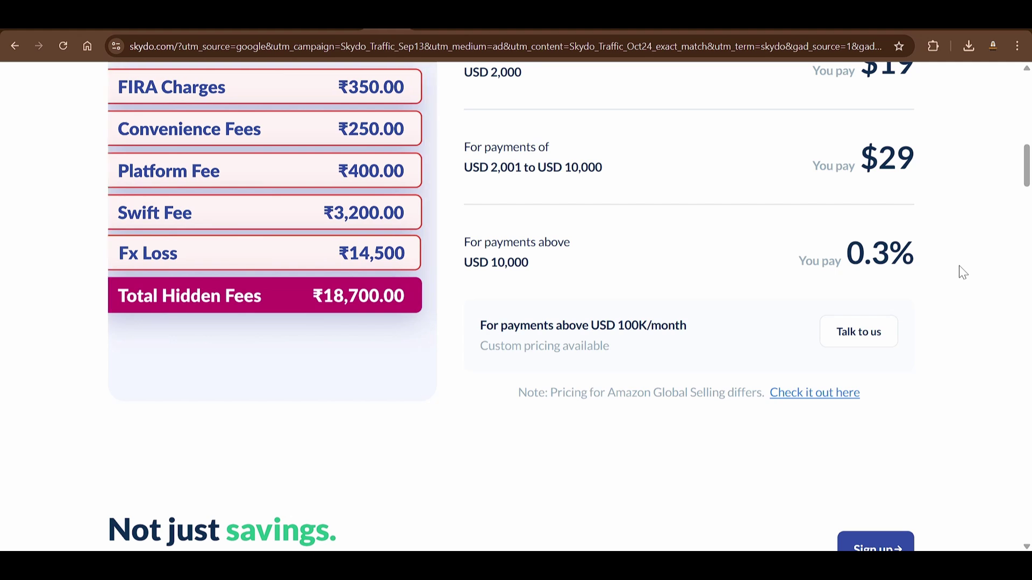
{"action": "scroll", "coordinate": [965, 273], "scroll_direction": "up", "scroll_amount": 7}
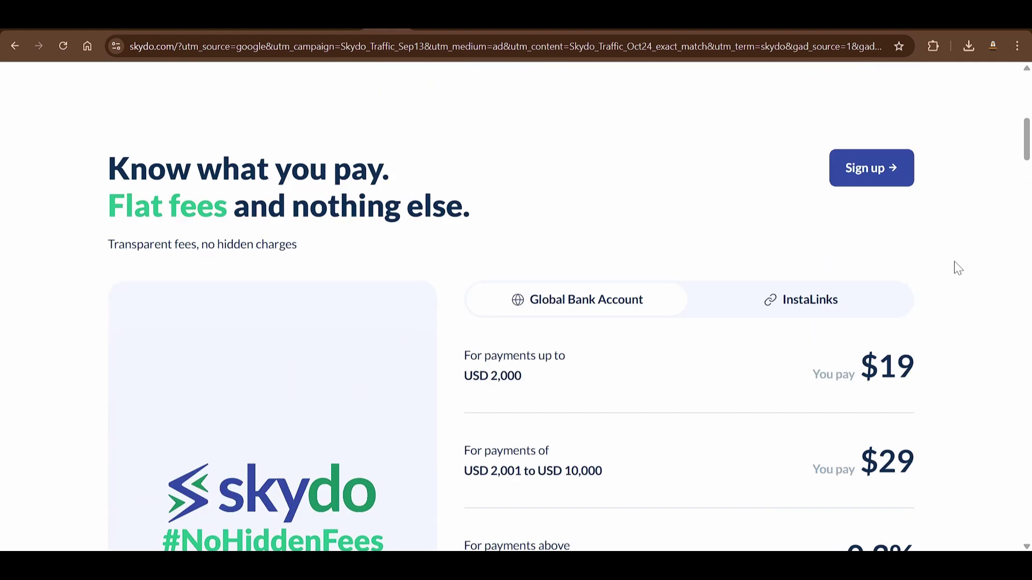
{"action": "scroll", "coordinate": [962, 268], "scroll_direction": "up", "scroll_amount": 7}
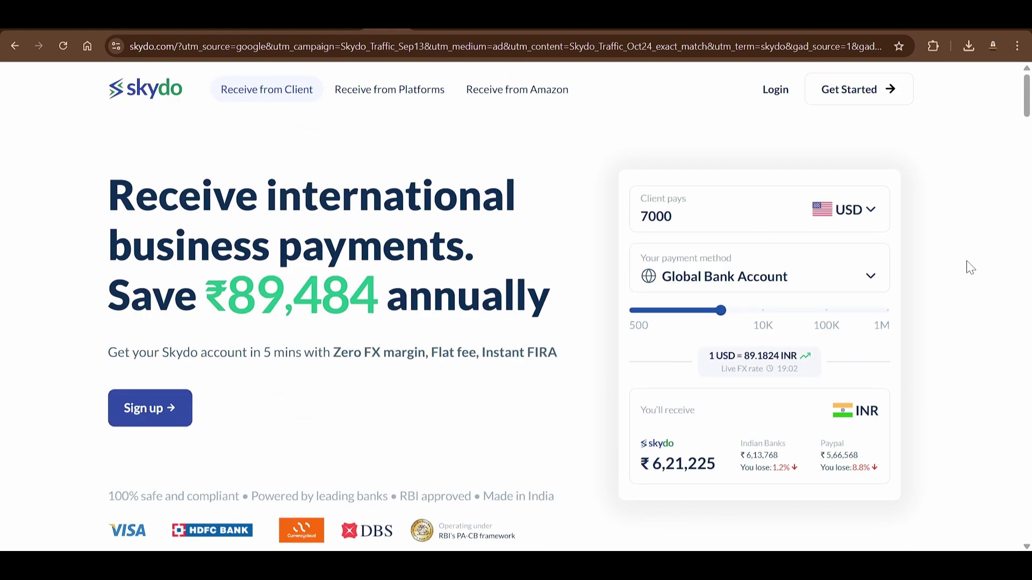
Cycle through the comfy.org, JupyterLab and ComfyUI workflow4 tabs.
{"action": "left_click", "coordinate": [558, 27]}
{"action": "left_click", "coordinate": [516, 28]}
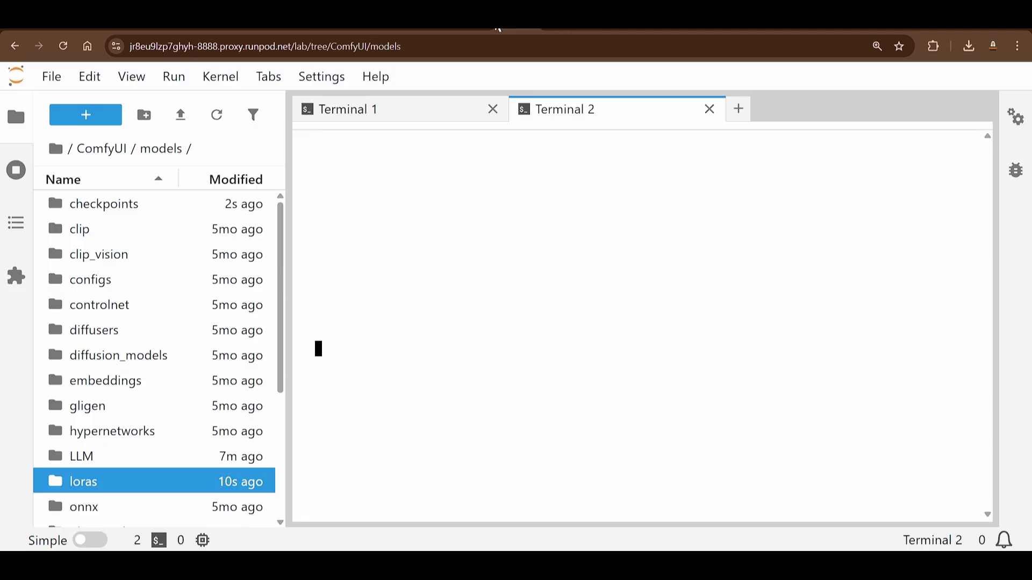
{"action": "left_click", "coordinate": [469, 27]}
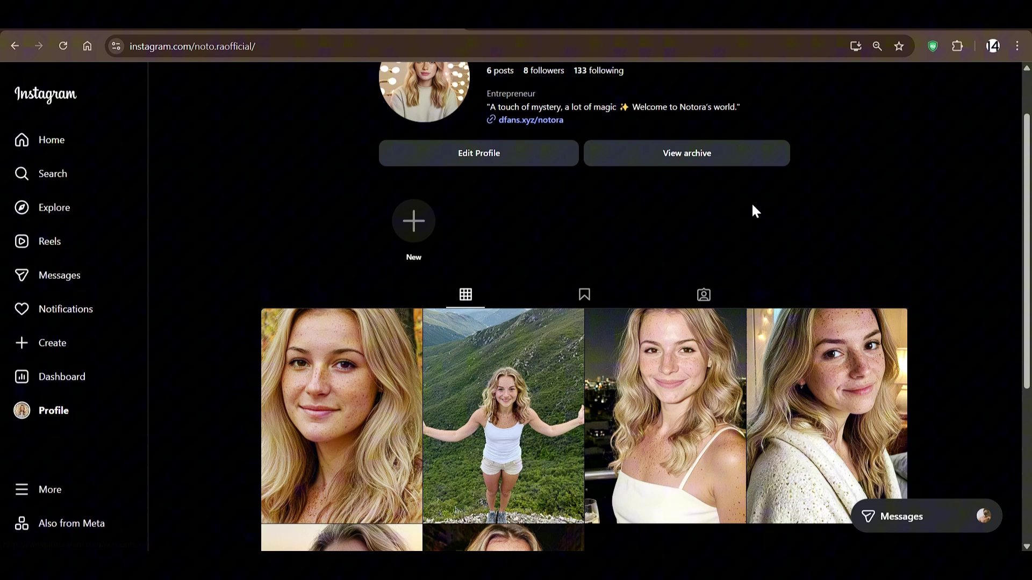
{"action": "scroll", "coordinate": [751, 210], "scroll_direction": "up", "scroll_amount": 2}
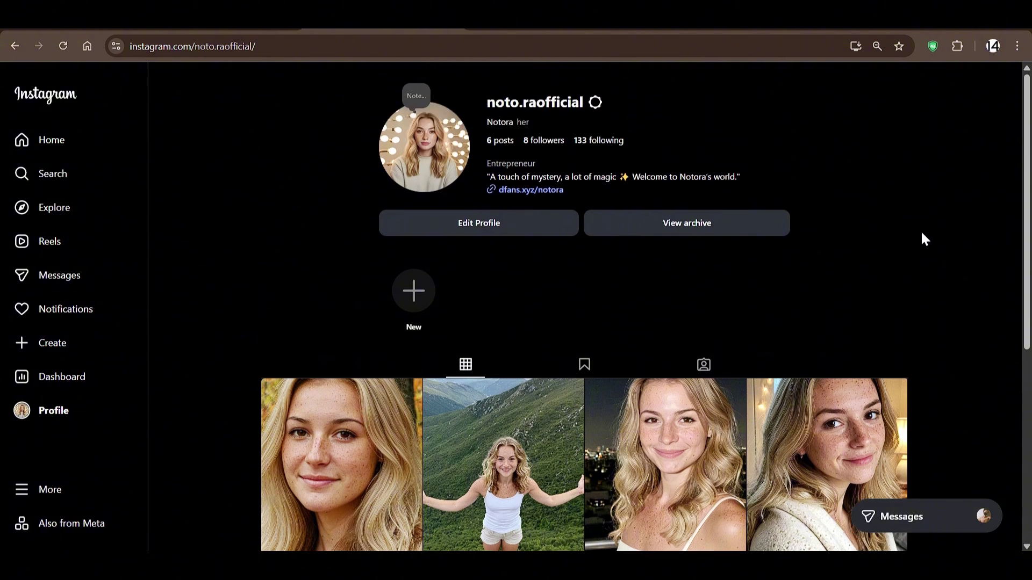